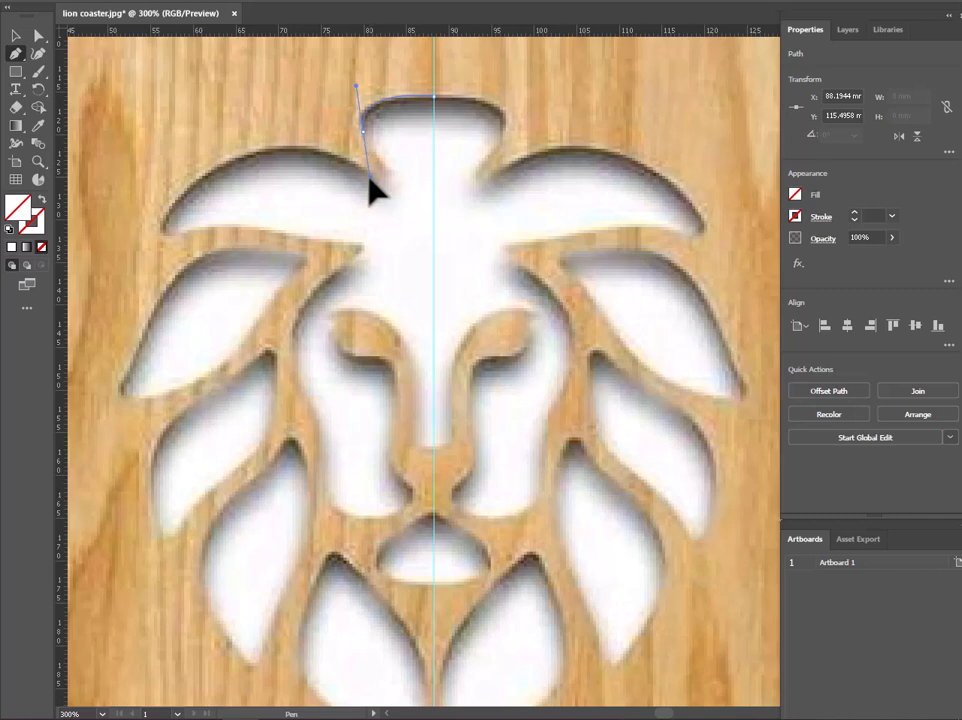
Trace the left side of the head's top tuft with the Pen tool, through the notch to the upper-left mane lock's crest
drag(369, 177, 364, 132)
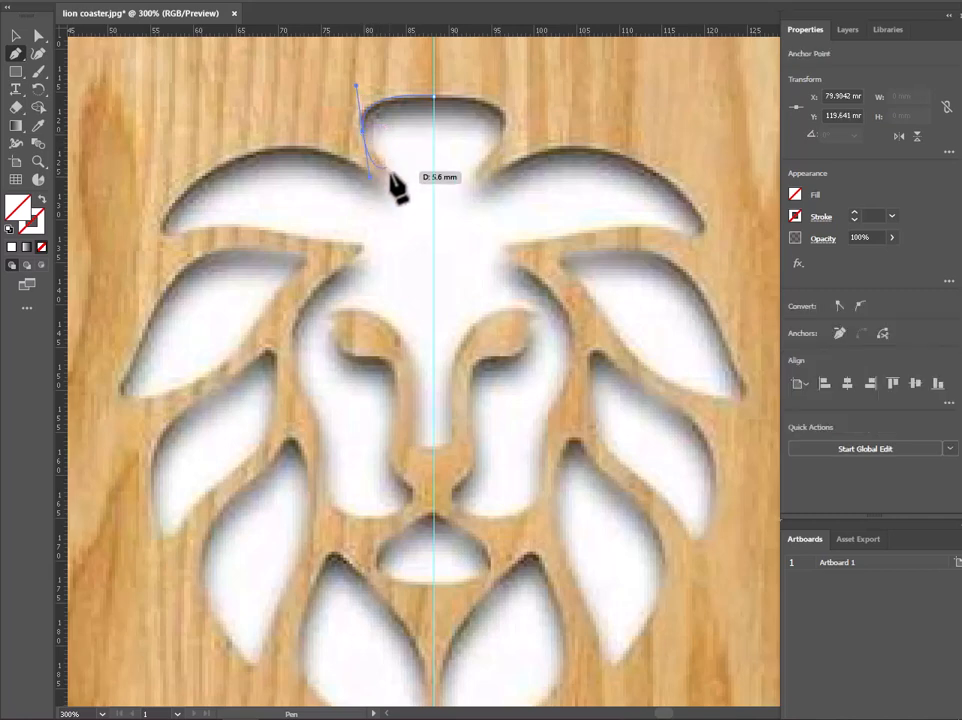
mouse_move(390, 178)
mouse_down()
mouse_move(369, 140)
mouse_move(382, 186)
mouse_move(388, 195)
mouse_move(394, 188)
mouse_move(385, 178)
mouse_move(376, 190)
mouse_up()
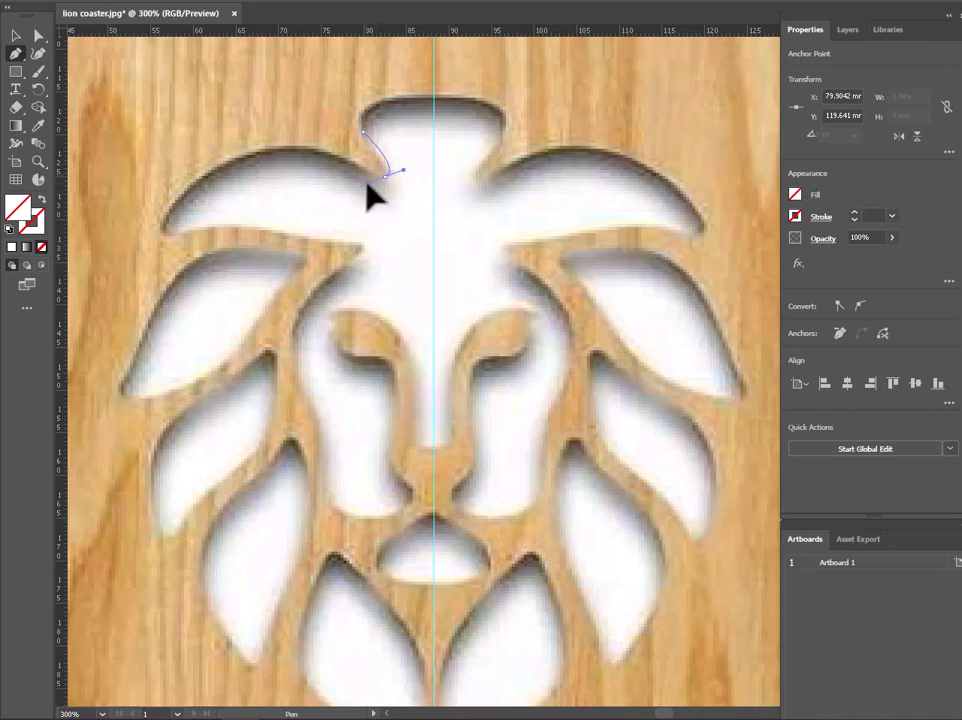
drag(368, 183, 317, 153)
click(316, 150)
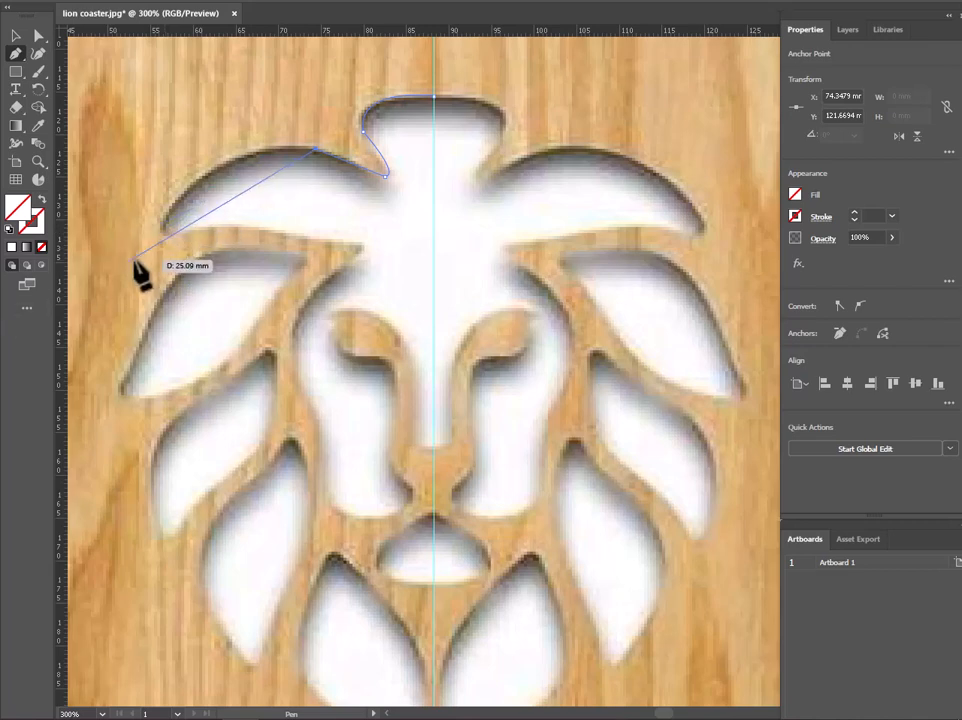
Continue the path around the upper-left mane lock's outer tip and back along its lower edge to the inner corner
drag(168, 234, 141, 333)
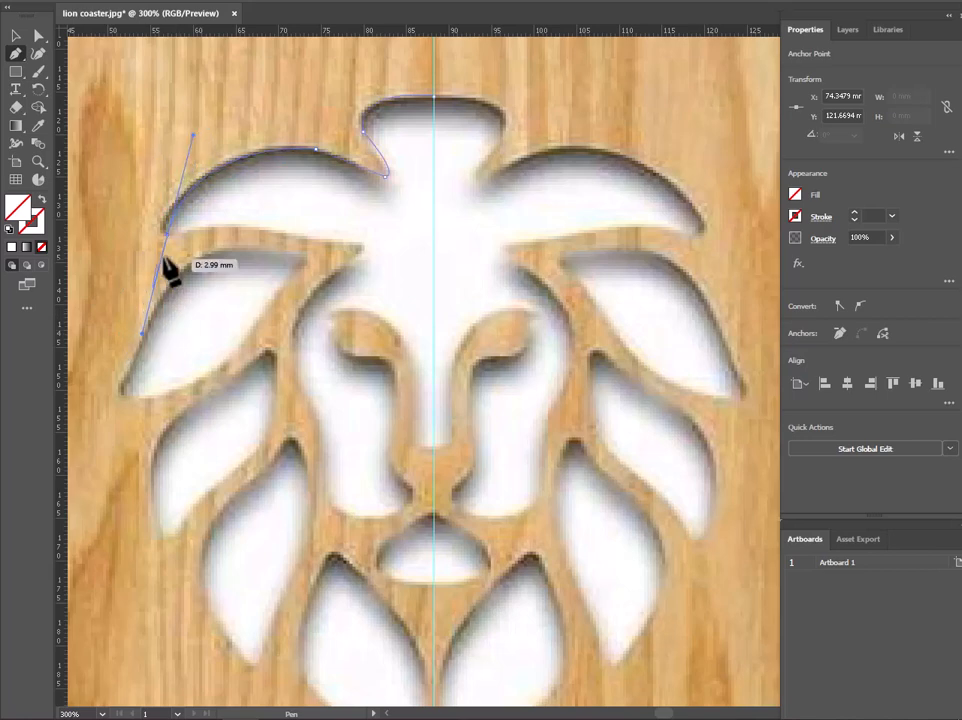
click(168, 233)
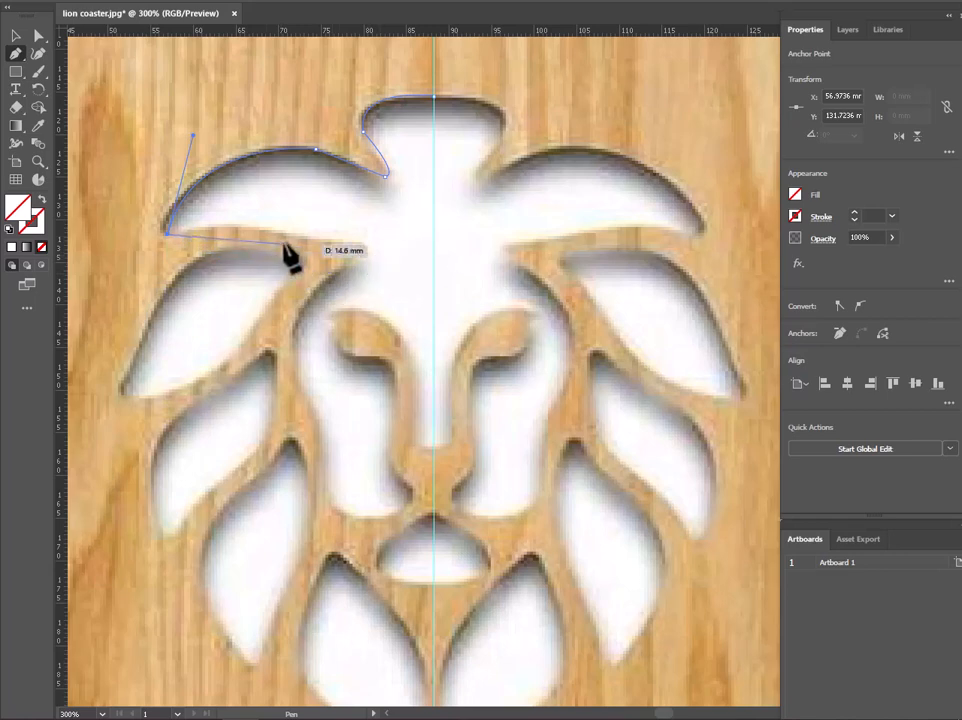
drag(278, 235, 386, 245)
click(279, 235)
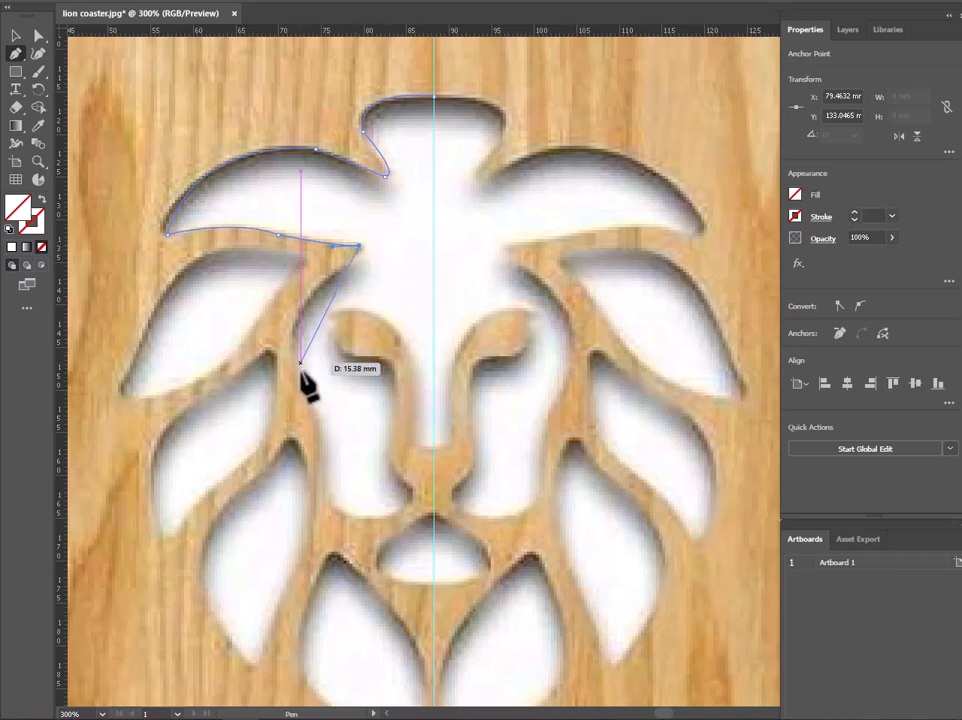
Trace the outer contour of the left cheek down to its base and along the curved bottom edge
drag(315, 420, 370, 511)
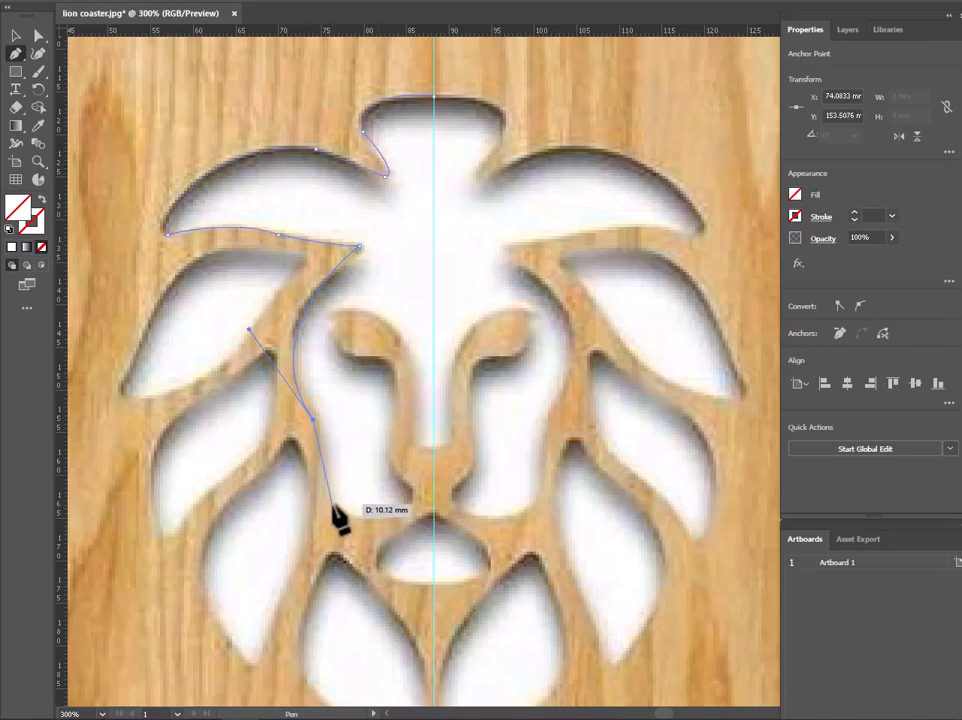
drag(332, 504, 333, 556)
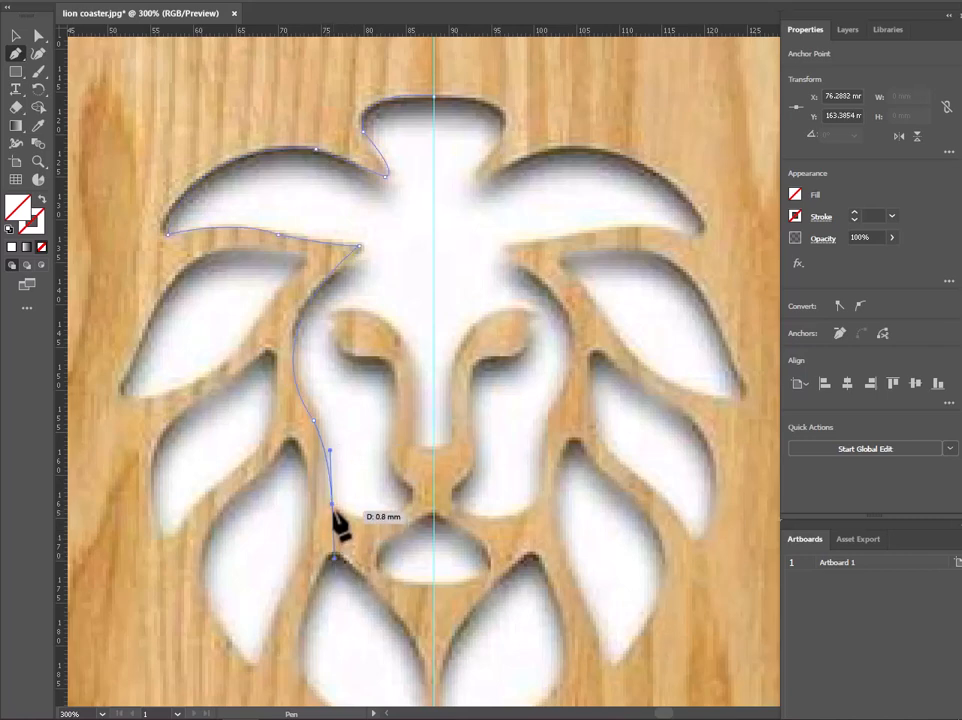
drag(332, 504, 446, 449)
Trace the inner cheek, the left eye and the nose bridge, ending the path on the vertical centre guide
mouse_move(413, 494)
mouse_down()
mouse_move(394, 478)
mouse_move(384, 366)
mouse_move(392, 368)
mouse_move(362, 336)
mouse_move(340, 347)
mouse_move(322, 288)
mouse_move(346, 345)
mouse_move(406, 343)
mouse_move(457, 425)
mouse_move(463, 397)
mouse_up()
click(389, 449)
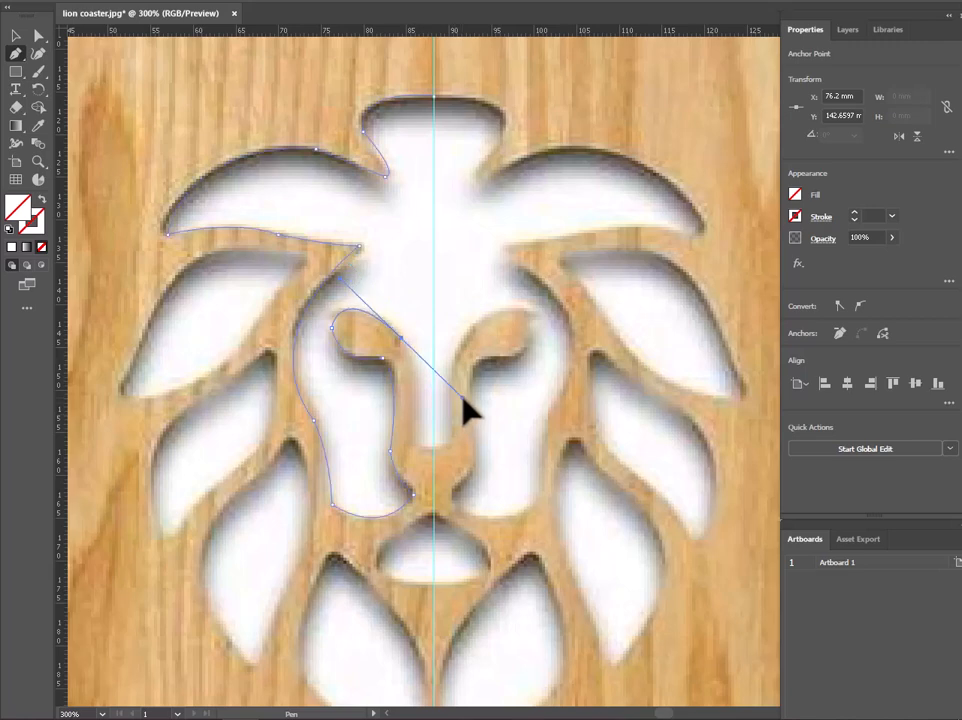
click(402, 339)
drag(413, 440, 413, 494)
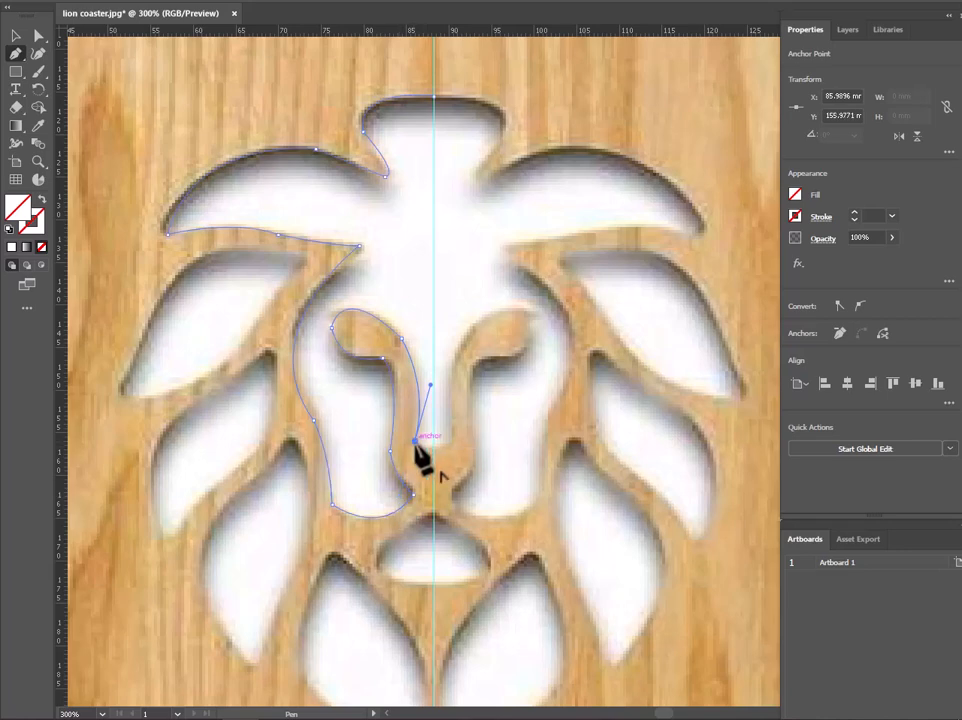
drag(414, 440, 447, 446)
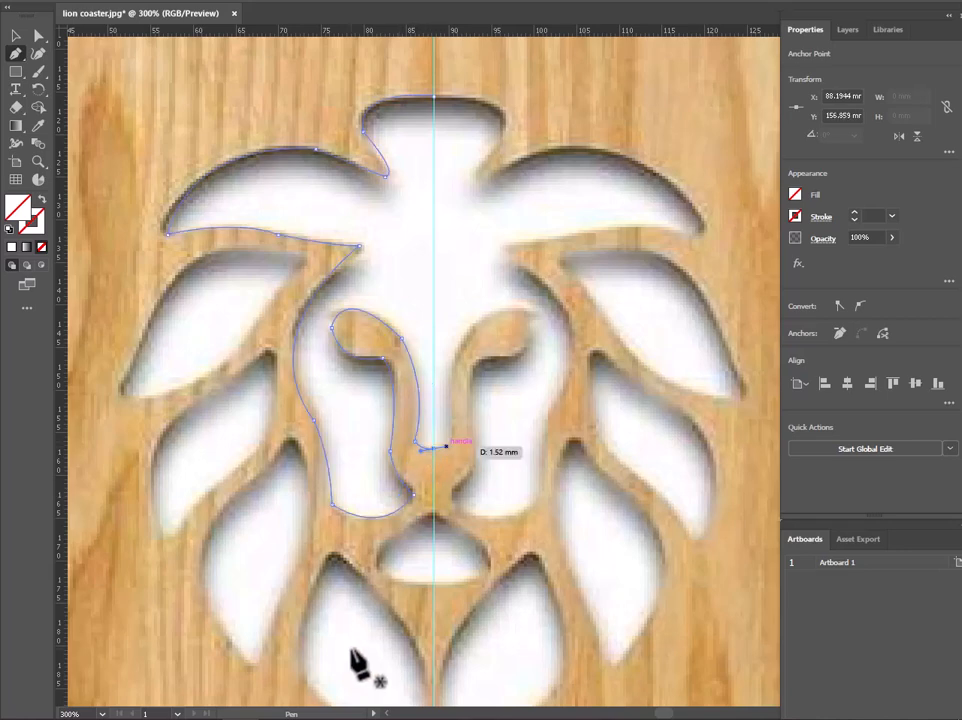
Select the finished half-face path and give it a 1 pt stroke
click(12, 38)
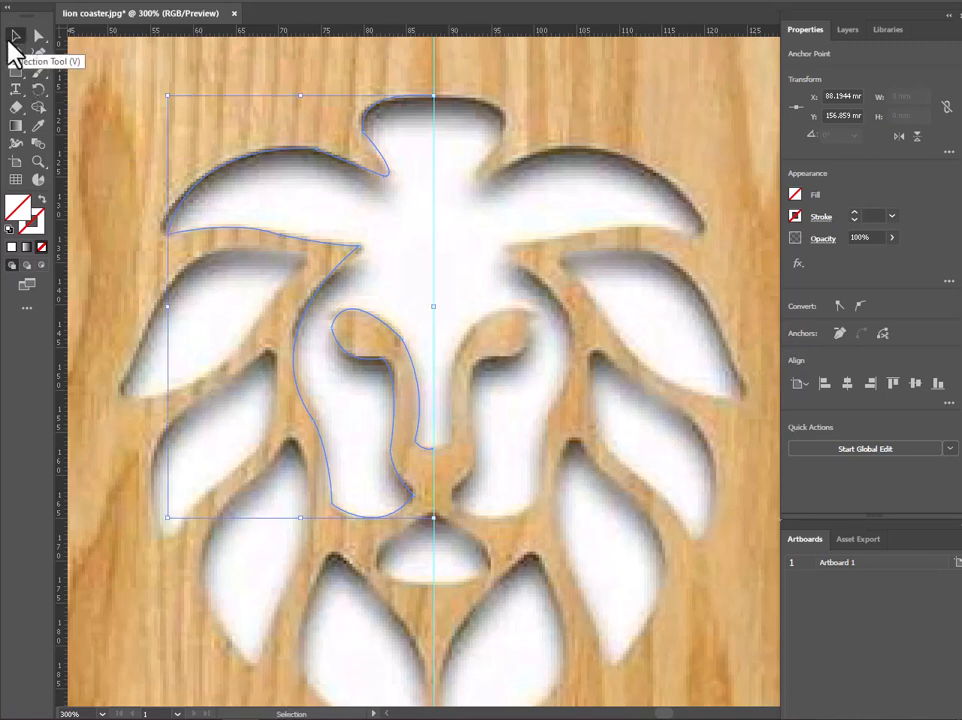
click(554, 226)
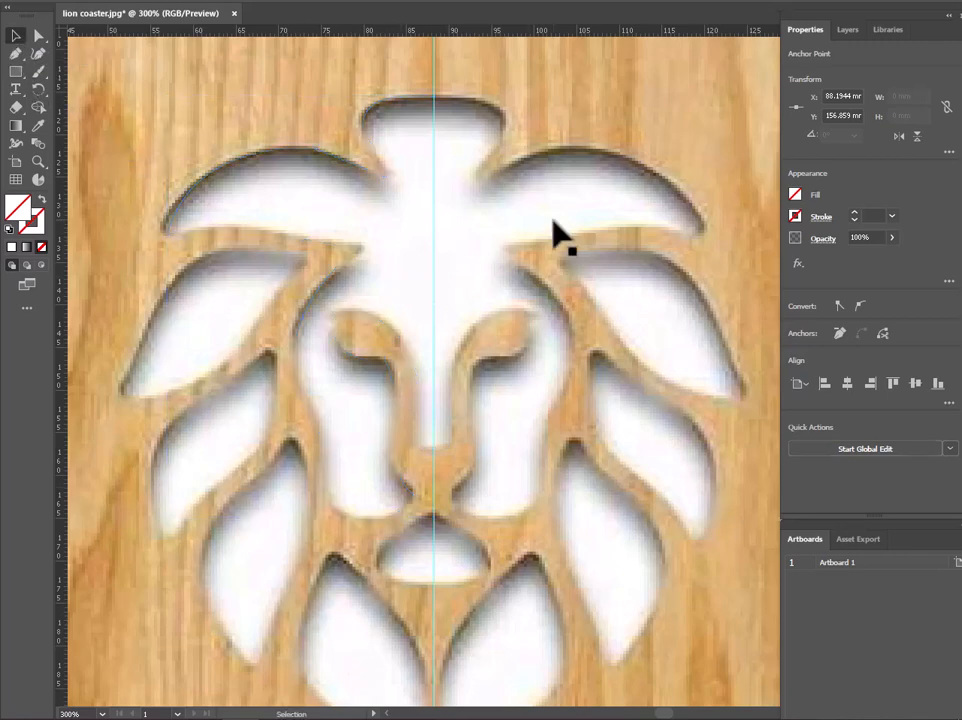
click(381, 106)
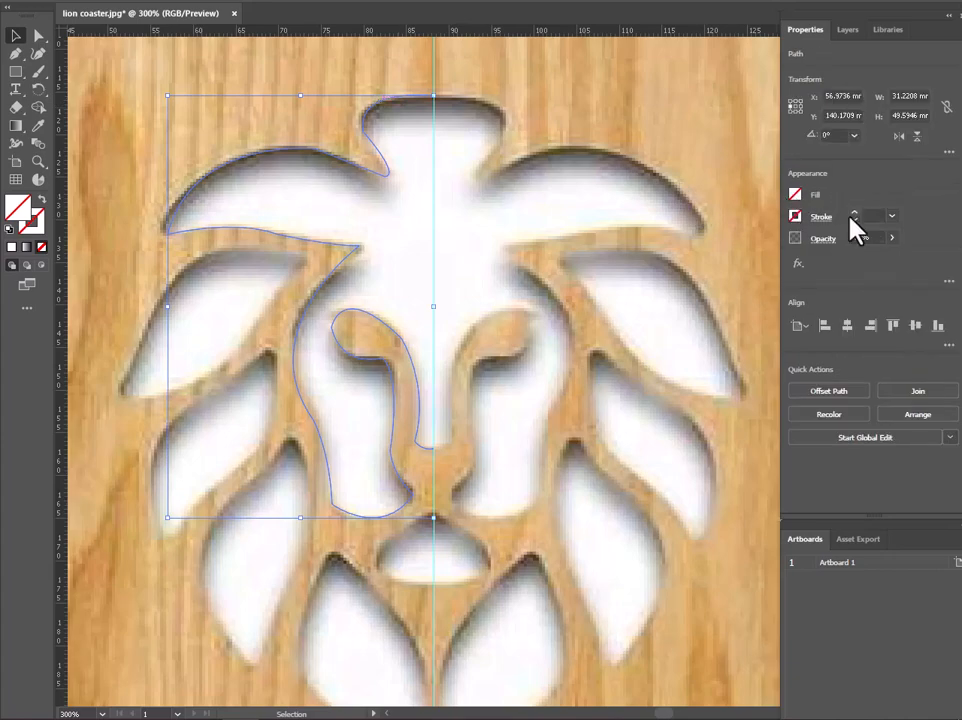
click(855, 214)
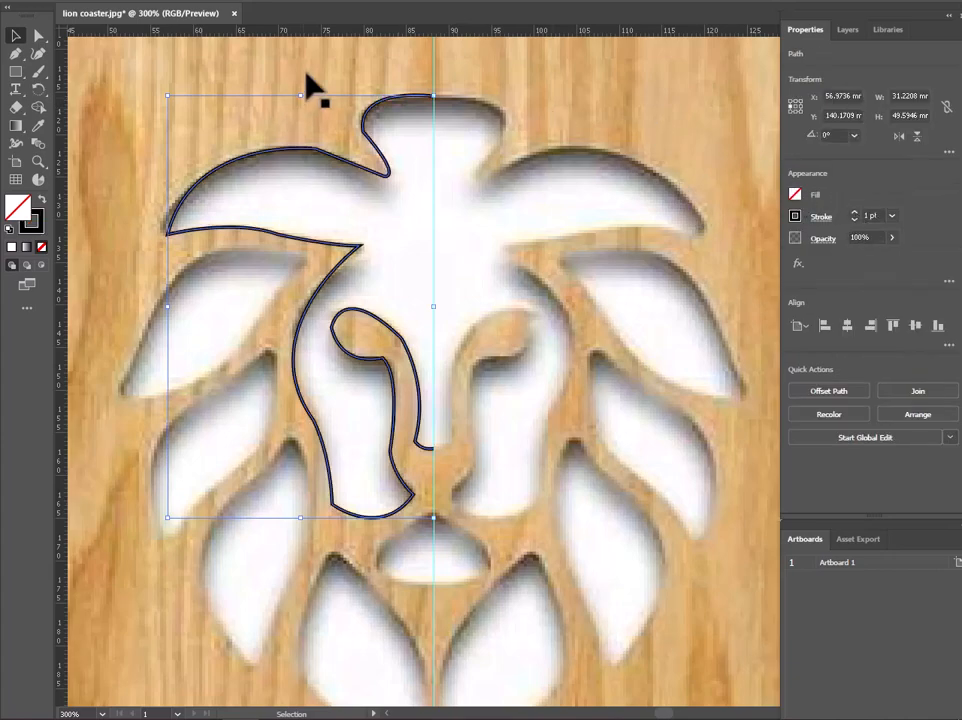
Round the path's corners at the side of the top tuft and at the crest of the upper-left mane lock
scroll(311, 90, up, 1)
click(39, 35)
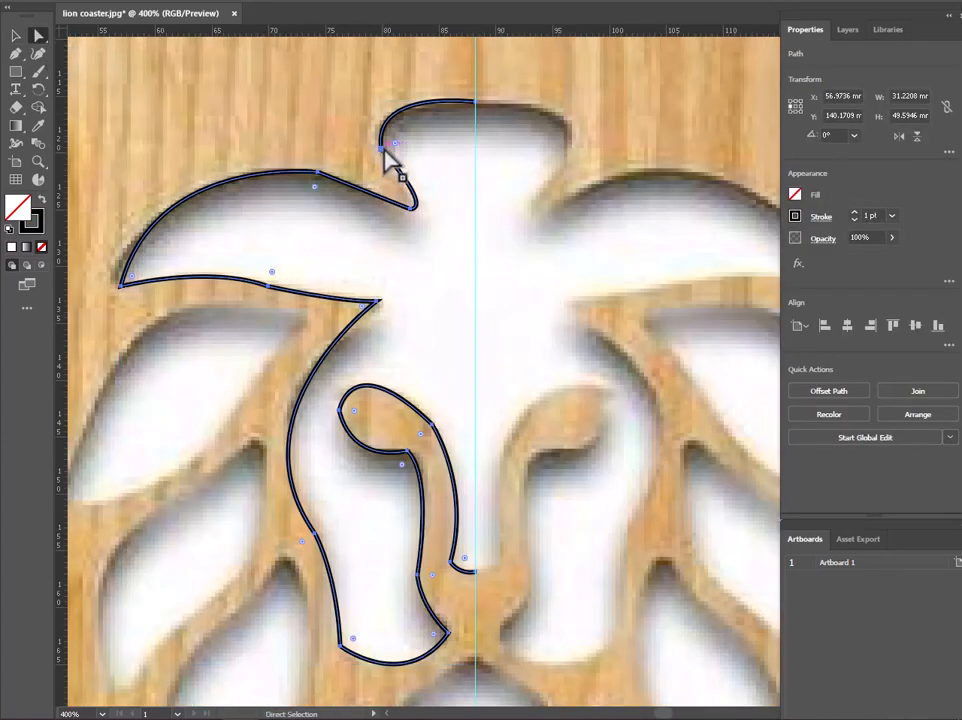
click(400, 145)
mouse_move(400, 146)
mouse_down()
mouse_move(429, 150)
mouse_move(411, 151)
mouse_up()
click(319, 173)
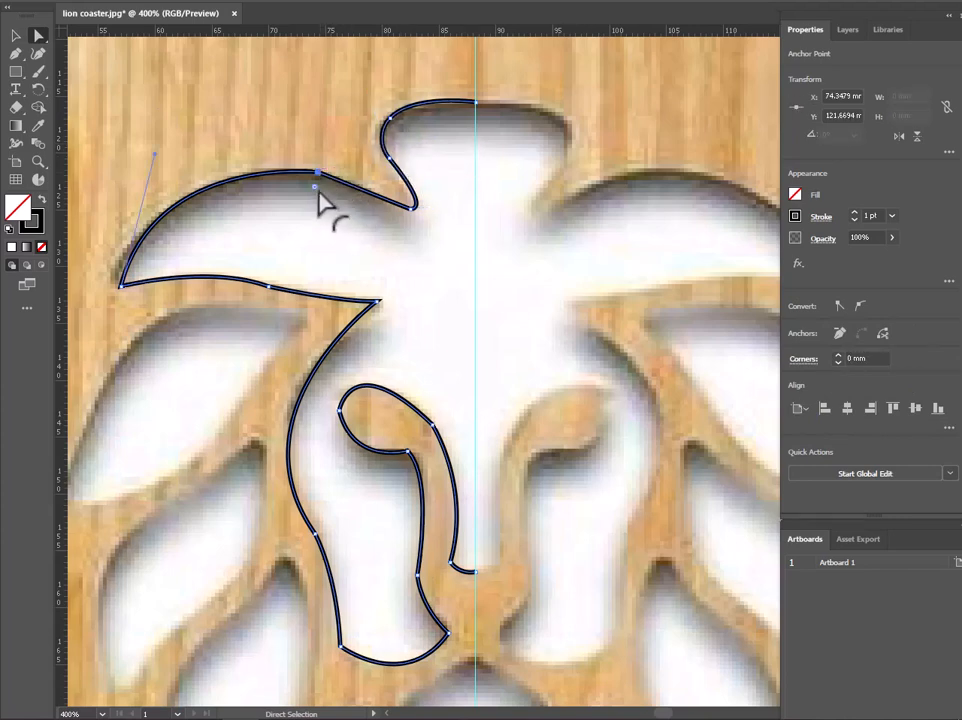
drag(314, 190, 357, 303)
Round the upper-left mane lock's outer tip to about 0.75 mm and the bend on its lower edge to about 24.8 mm
click(122, 291)
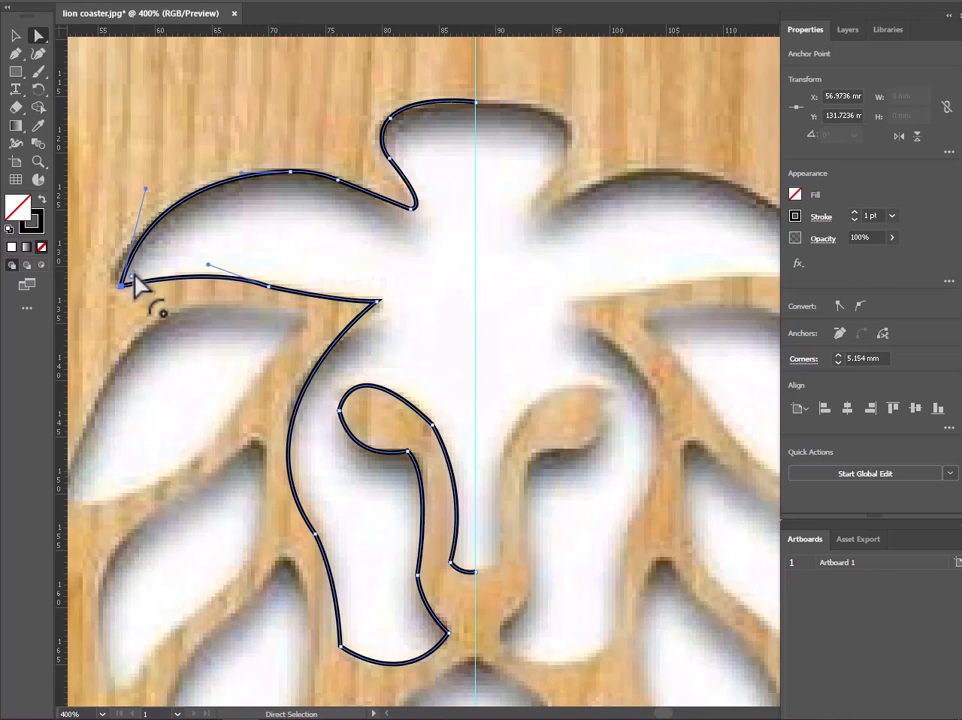
drag(133, 277, 138, 281)
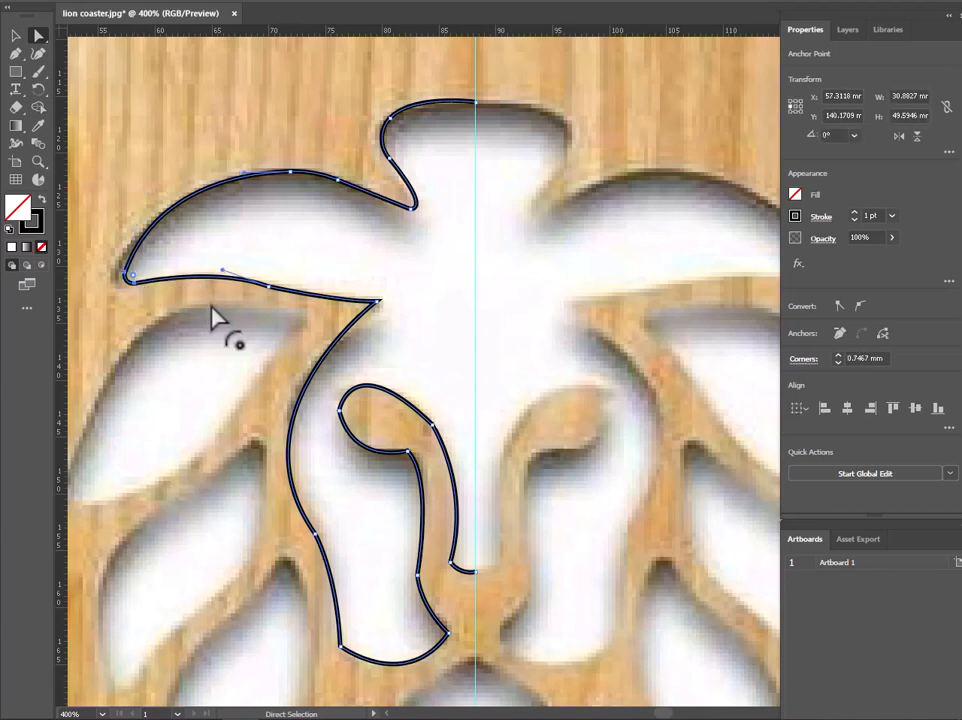
click(271, 286)
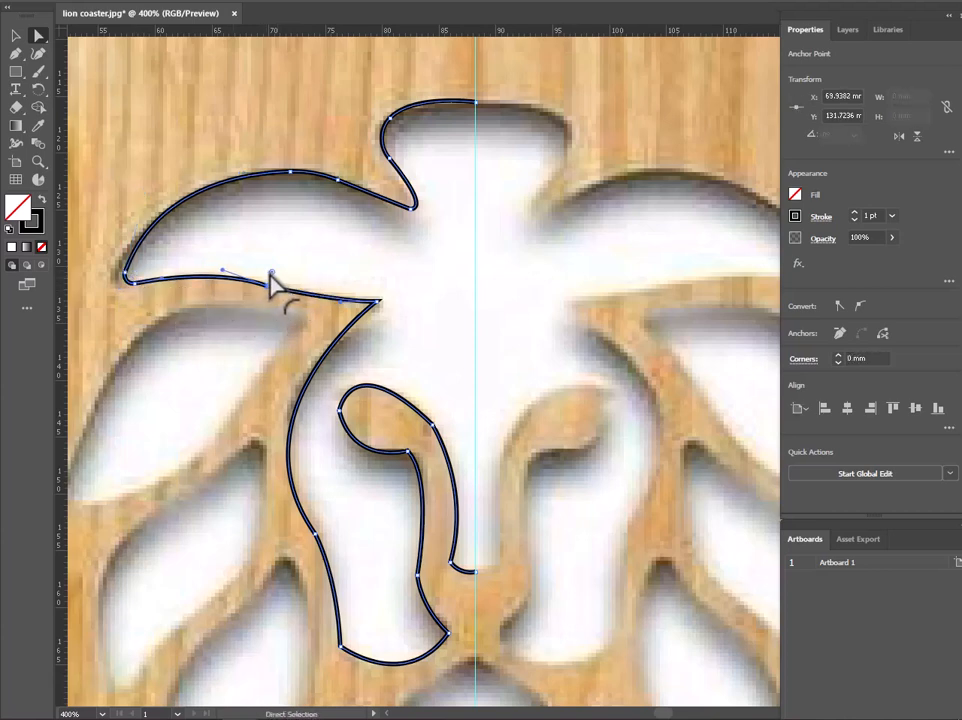
drag(270, 271, 440, 39)
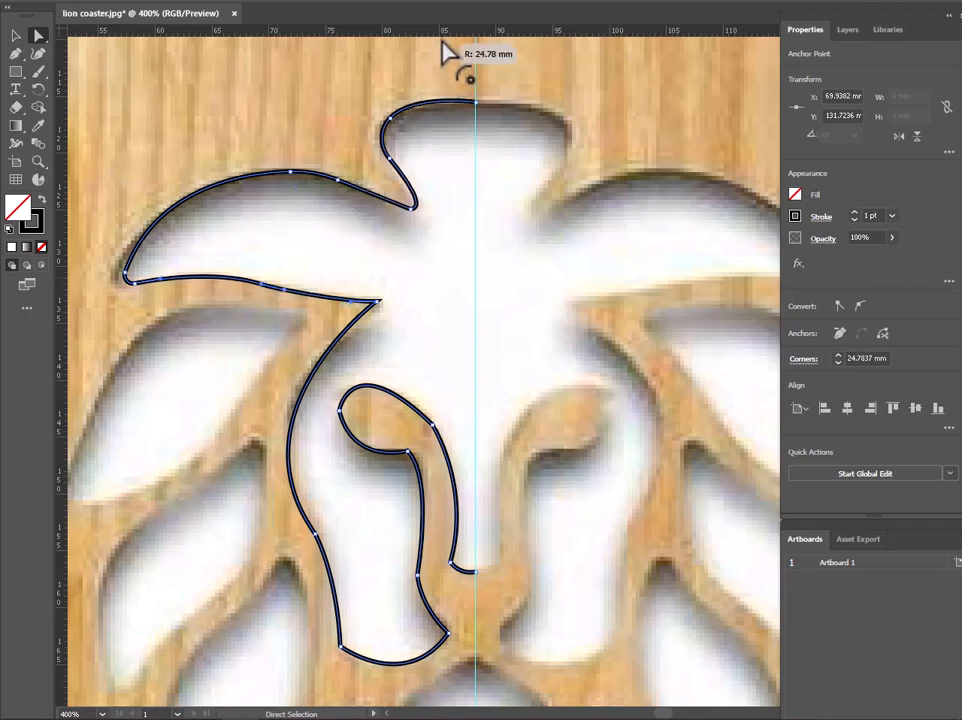
Round the sharp inner corner between the upper-left mane lock and the face to about 0.6 mm
click(378, 300)
click(377, 300)
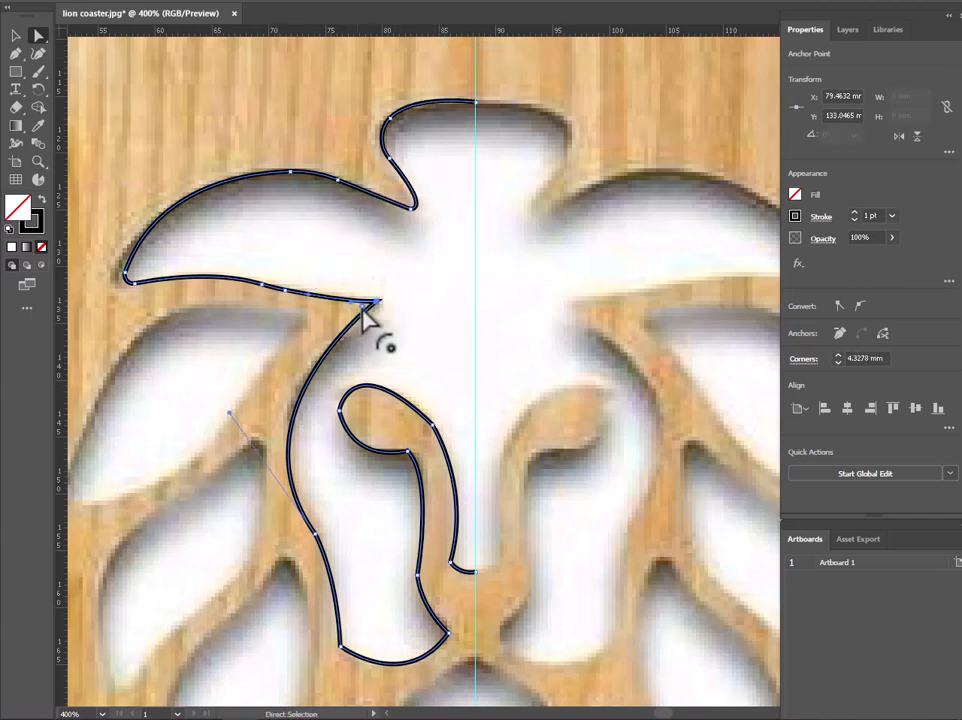
drag(362, 307, 357, 309)
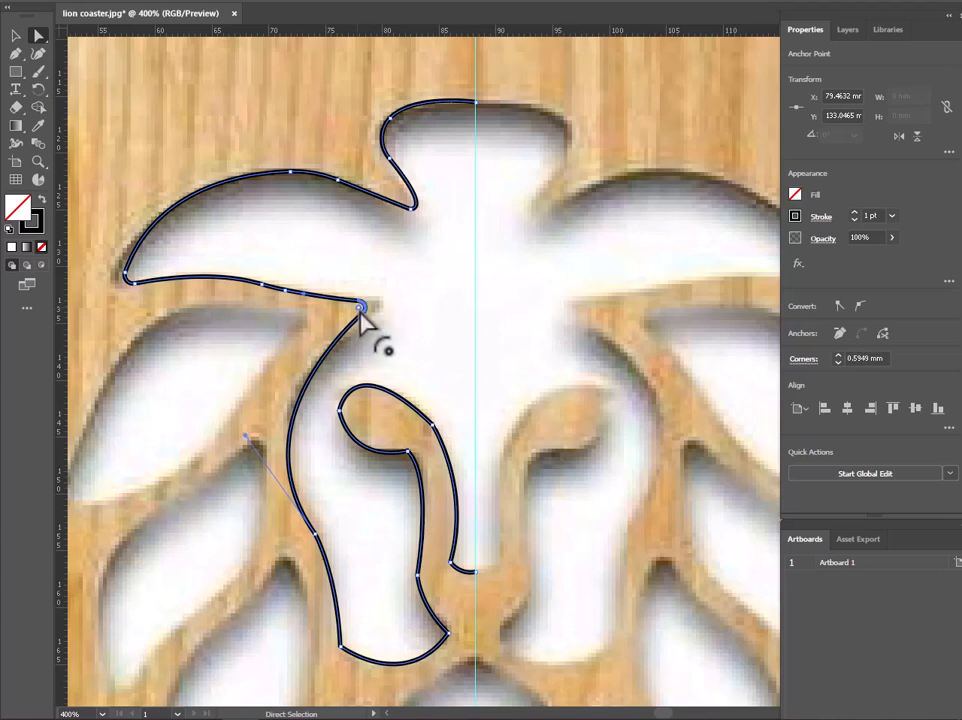
Round the outer bottom corner of the left cheek, and round the bend on its outer side to about 10 mm
click(316, 536)
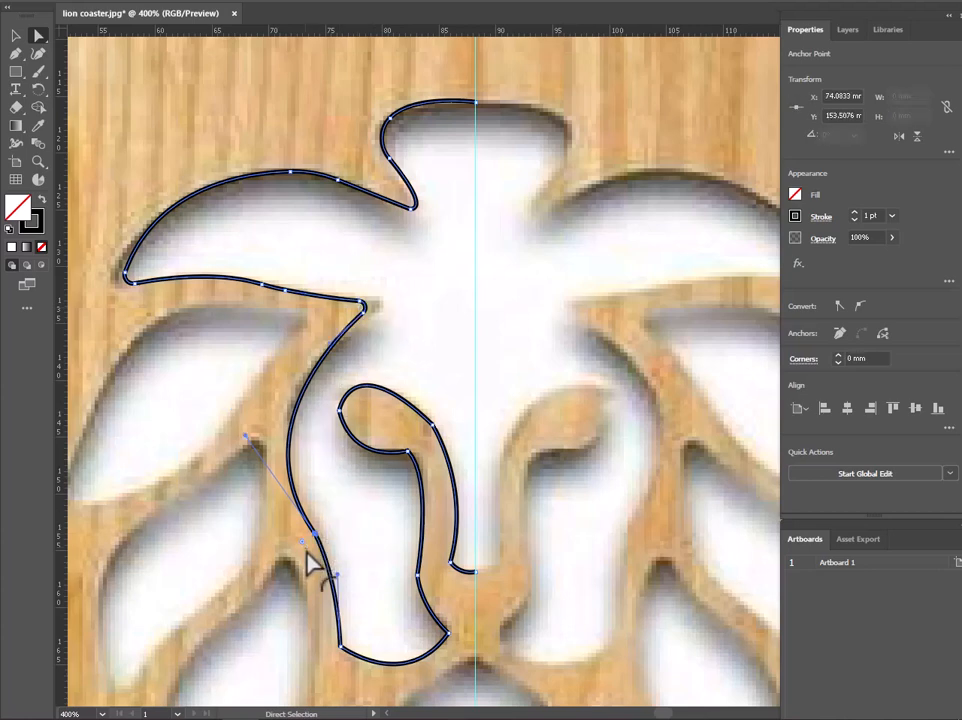
click(345, 645)
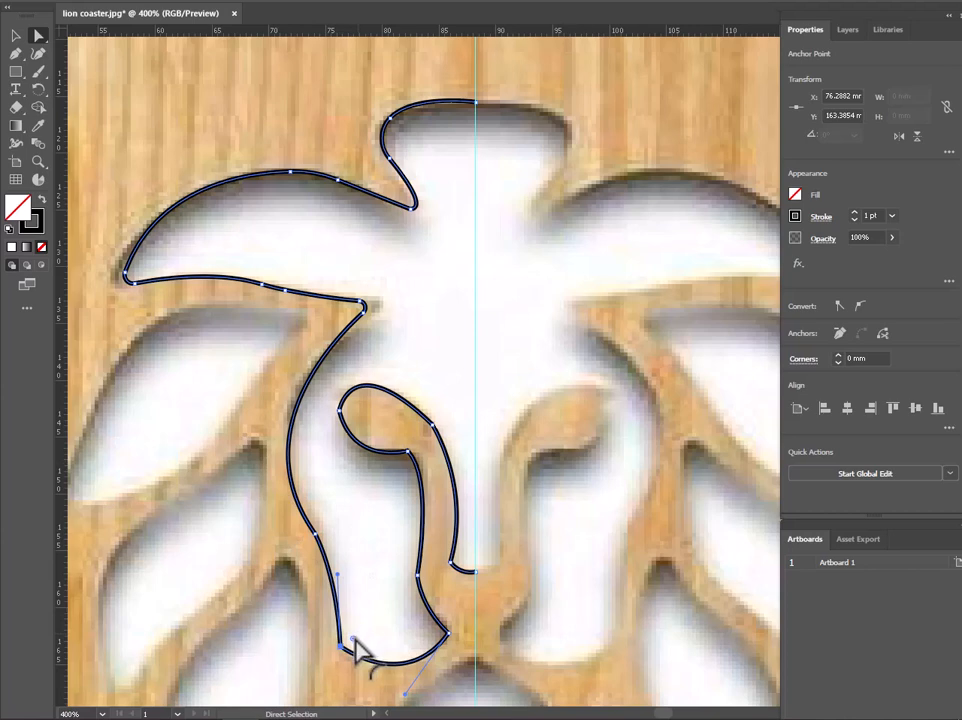
drag(352, 640, 377, 622)
click(315, 537)
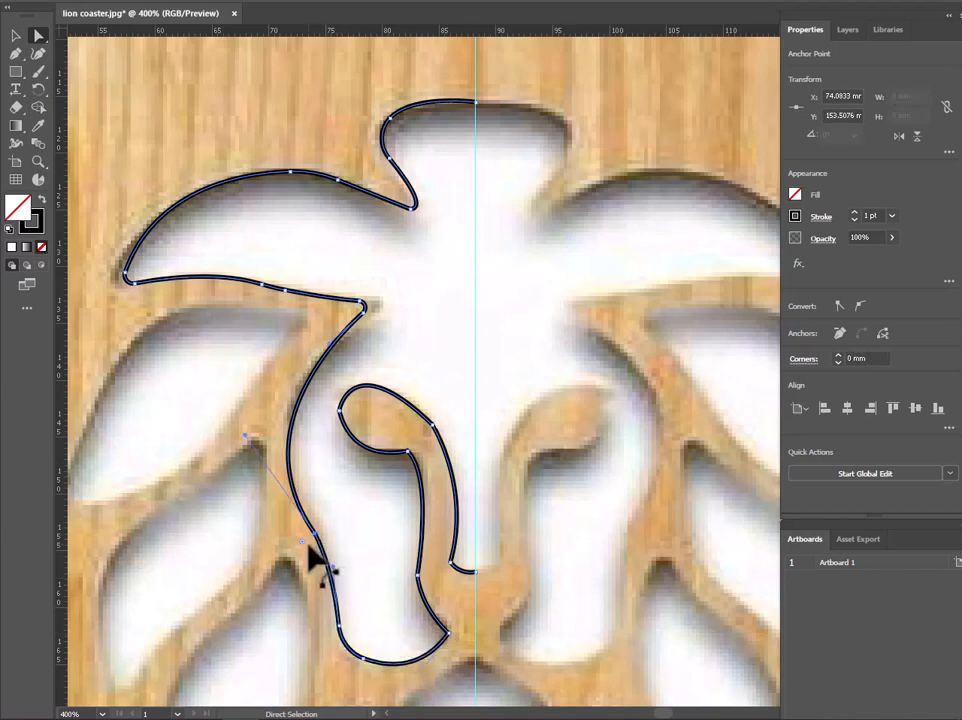
drag(307, 555, 224, 592)
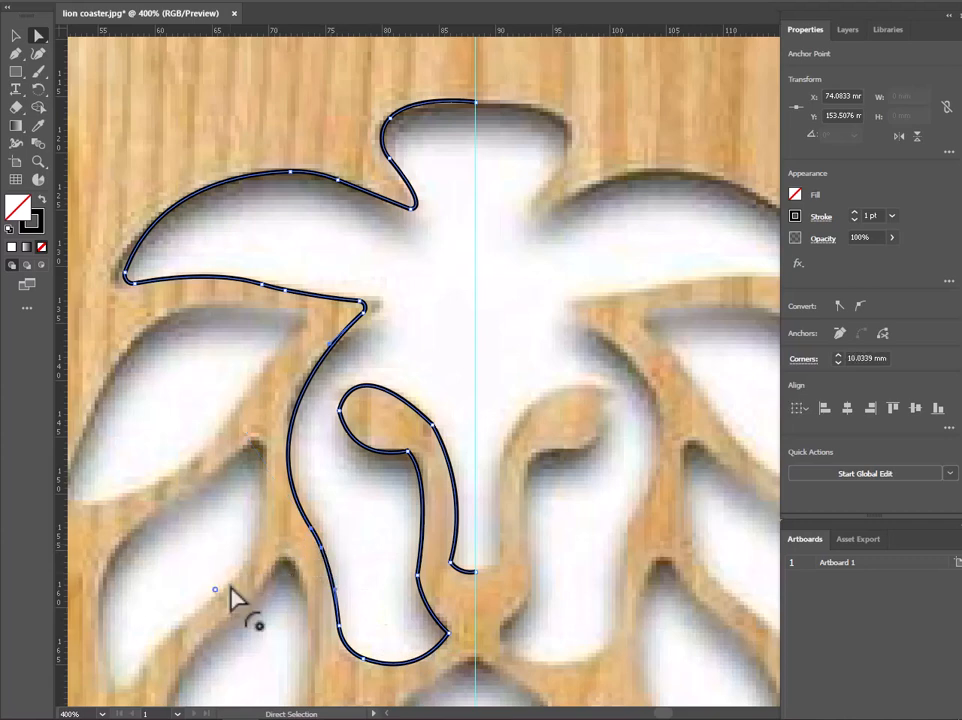
Round the inner bottom corner of the left cheek, the bend above it and the corner below the eye
click(437, 638)
drag(436, 636, 478, 598)
click(417, 575)
drag(410, 456, 403, 484)
Round the outer corner of the left eye to about 2.1 mm and the brow bend to about 6.7 mm
click(337, 418)
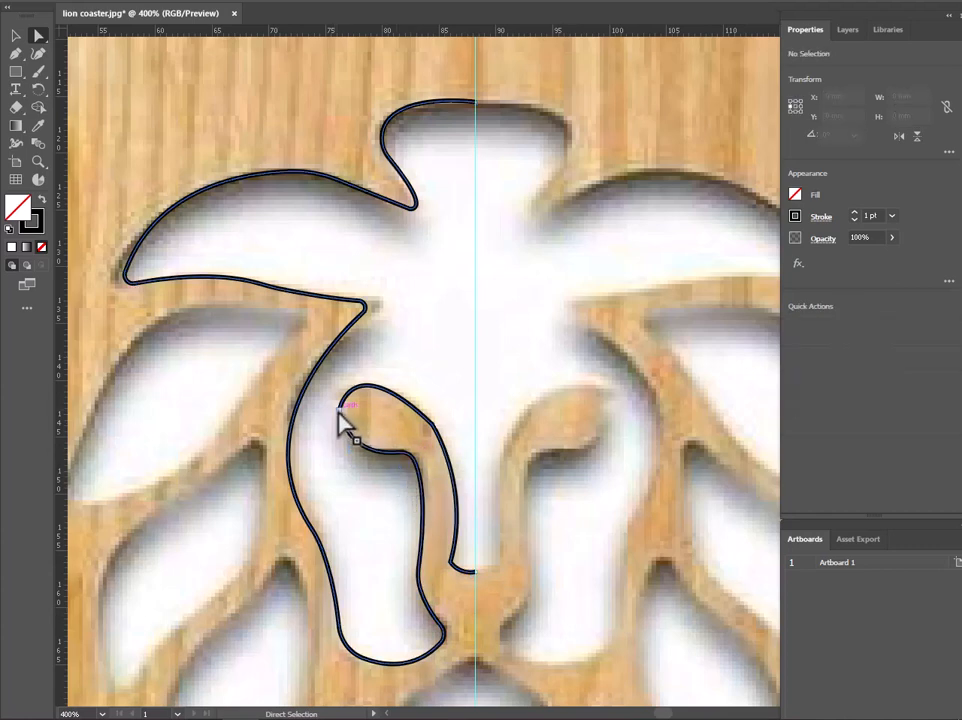
click(340, 410)
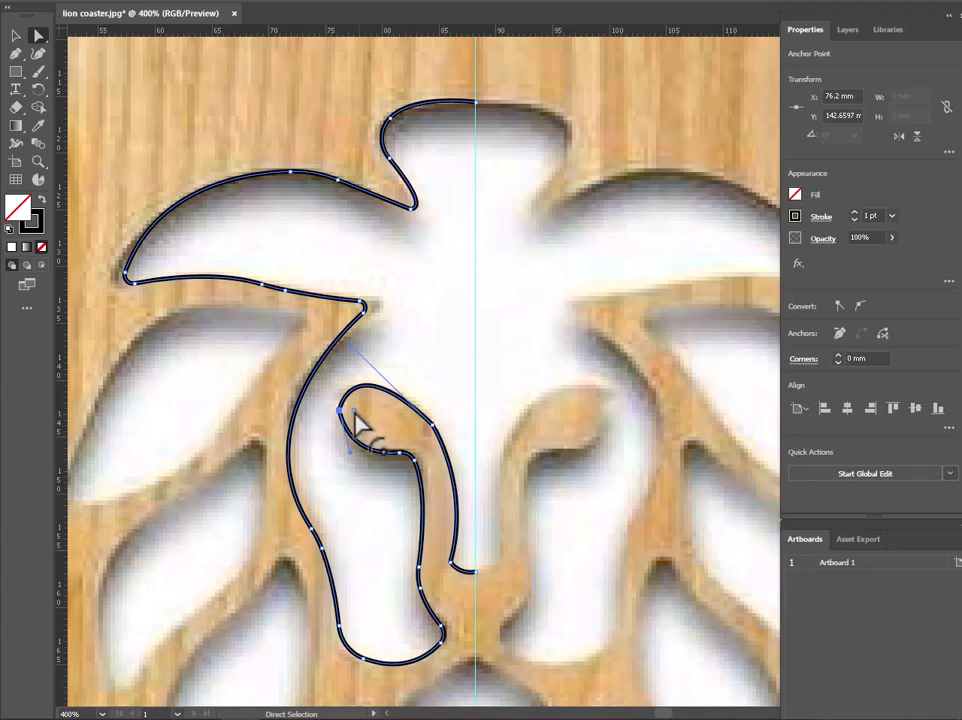
drag(354, 410, 365, 421)
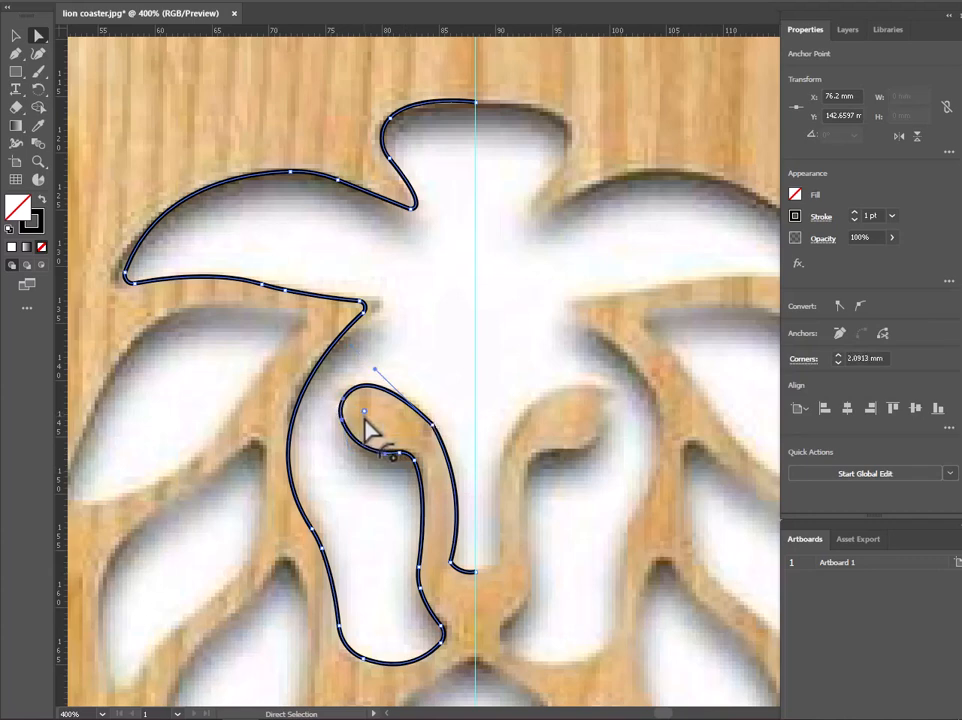
click(432, 424)
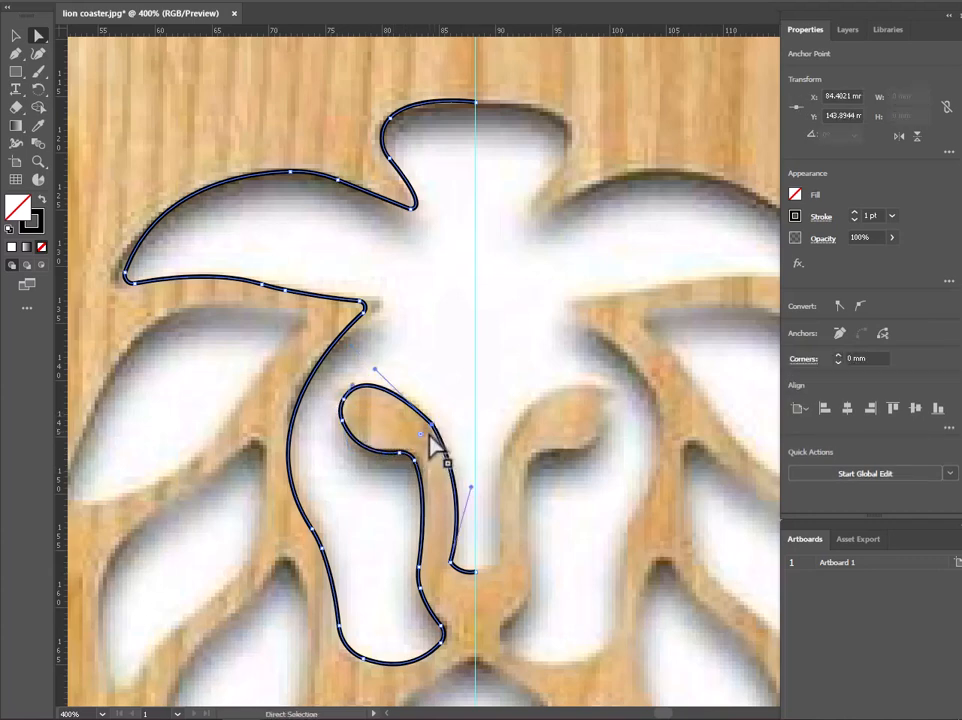
drag(422, 452, 369, 477)
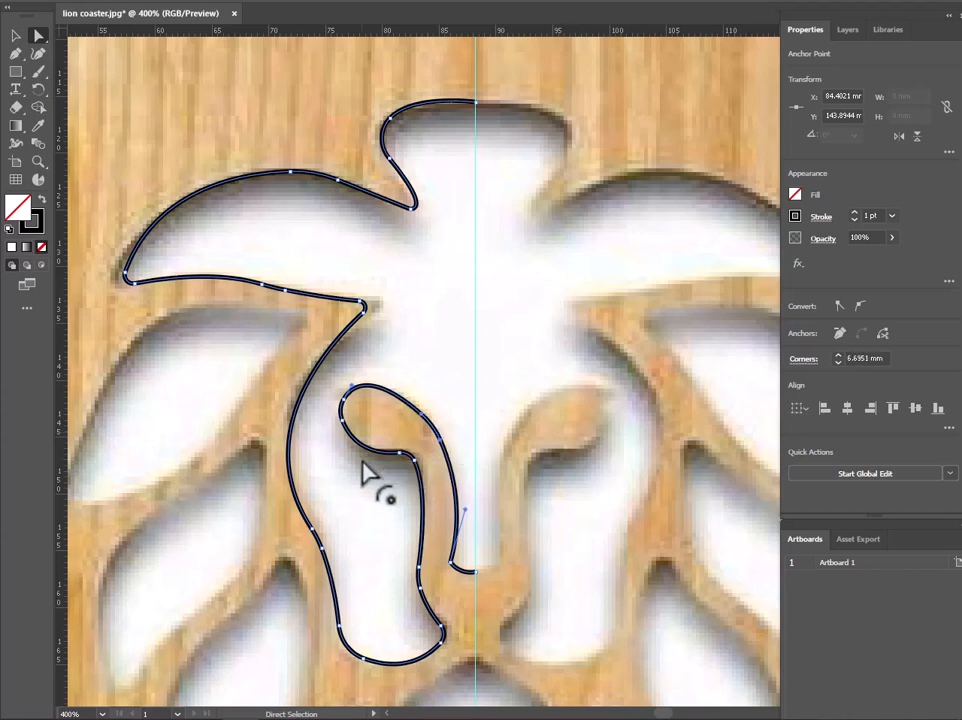
Round the corner at the base of the nose bridge, then deselect the path
click(465, 560)
drag(465, 568, 467, 568)
click(512, 555)
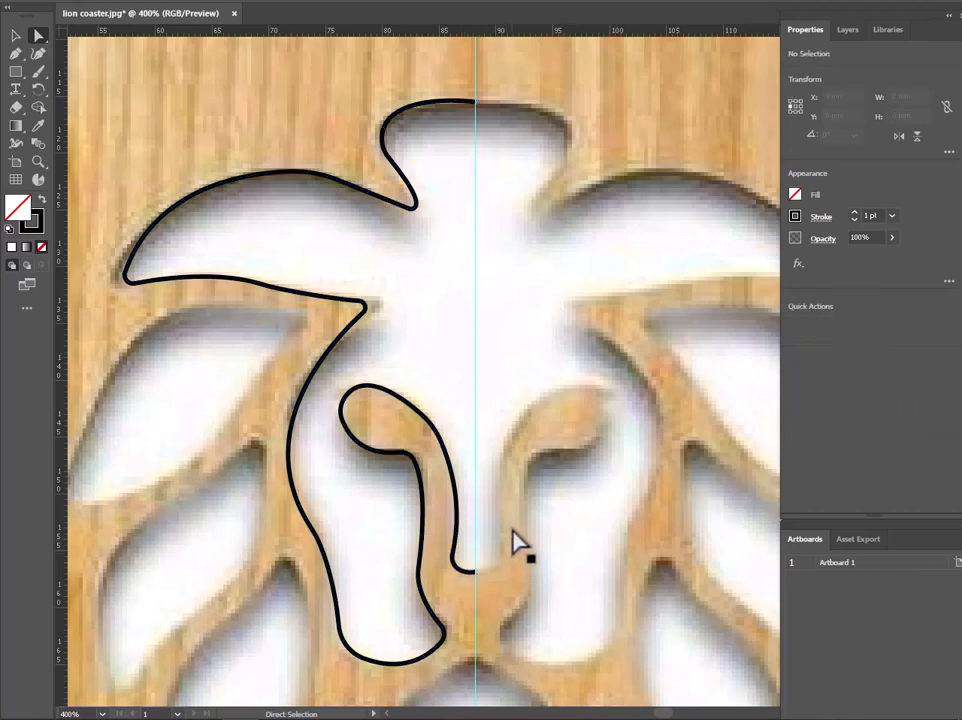
click(15, 36)
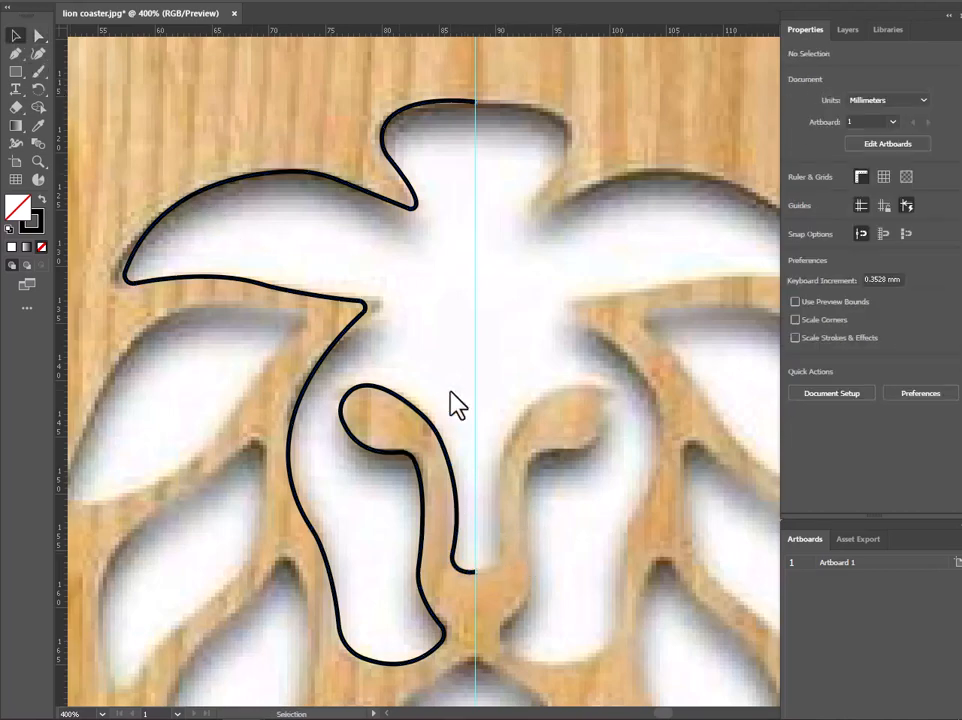
scroll(451, 401, down, 2)
scroll(365, 590, up, 1)
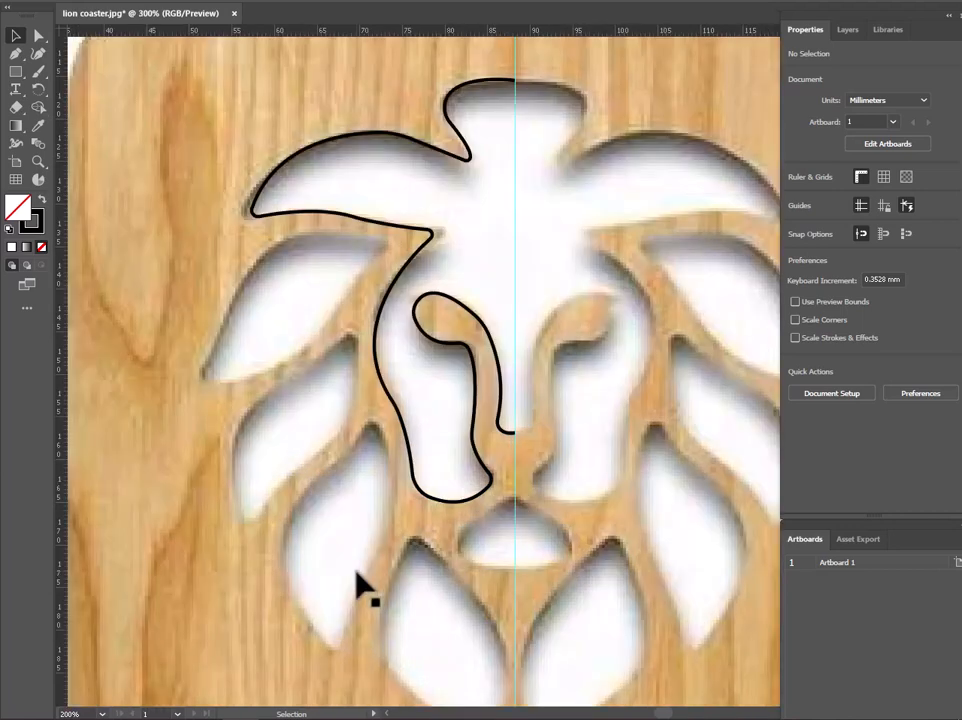
Trace the lower edge of the uppermost left mane leaf with the Pen tool, from its inner tip to a corner point at the outer tip
click(15, 54)
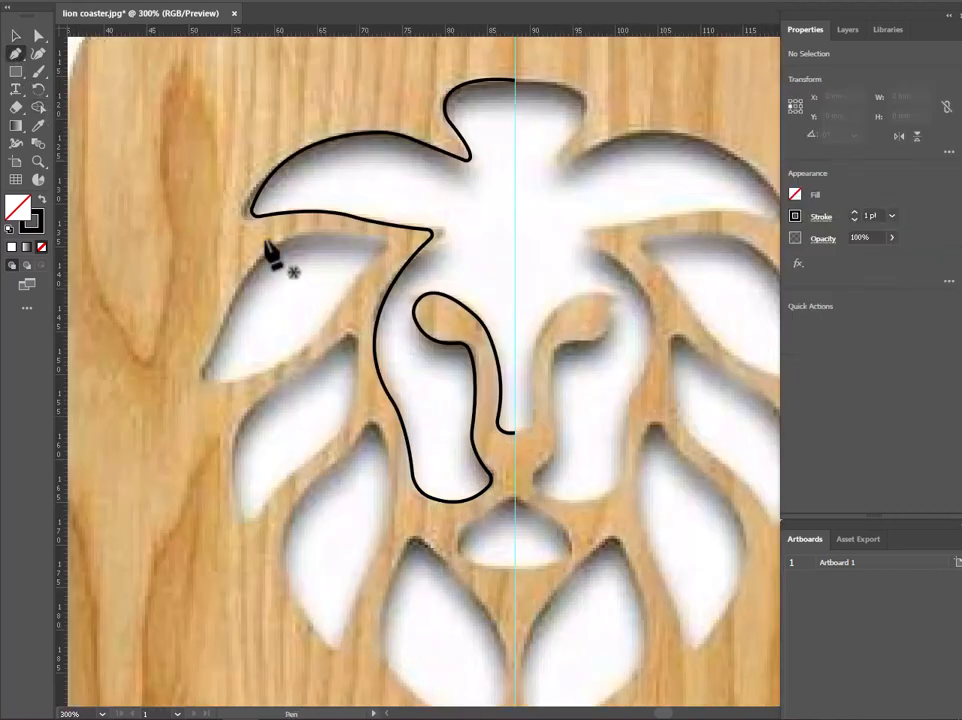
click(383, 241)
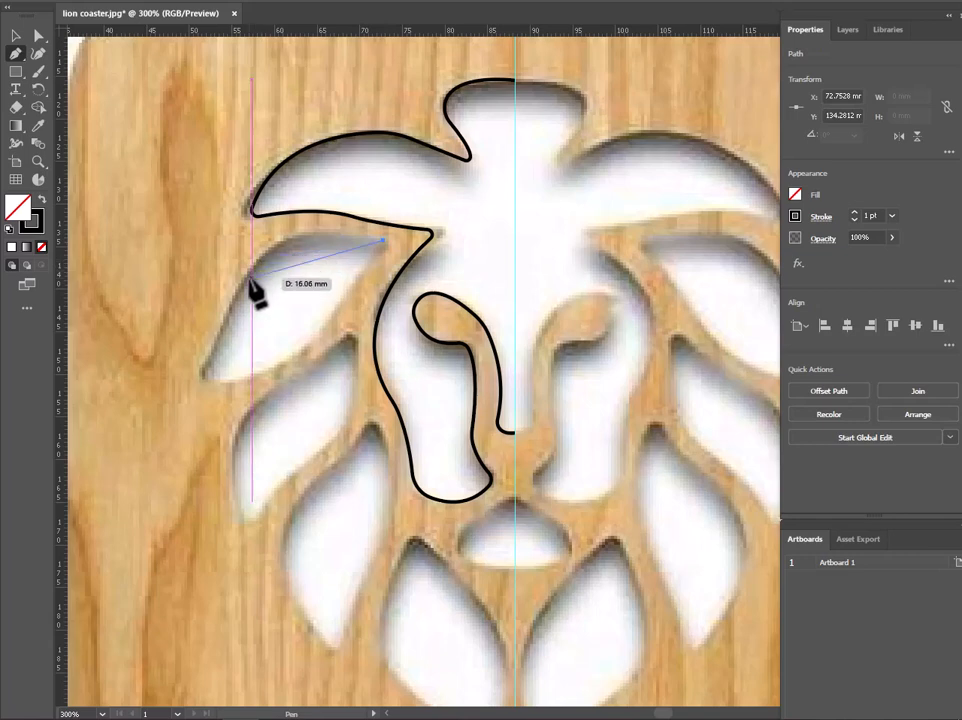
drag(251, 279, 215, 337)
key(ctrl+z)
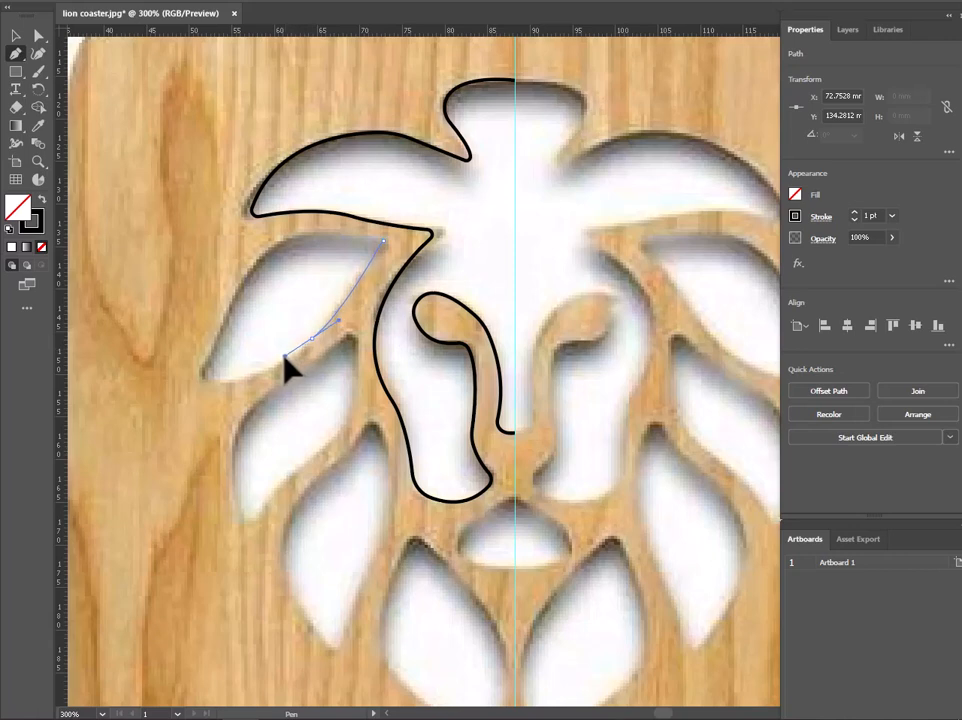
drag(287, 370, 290, 369)
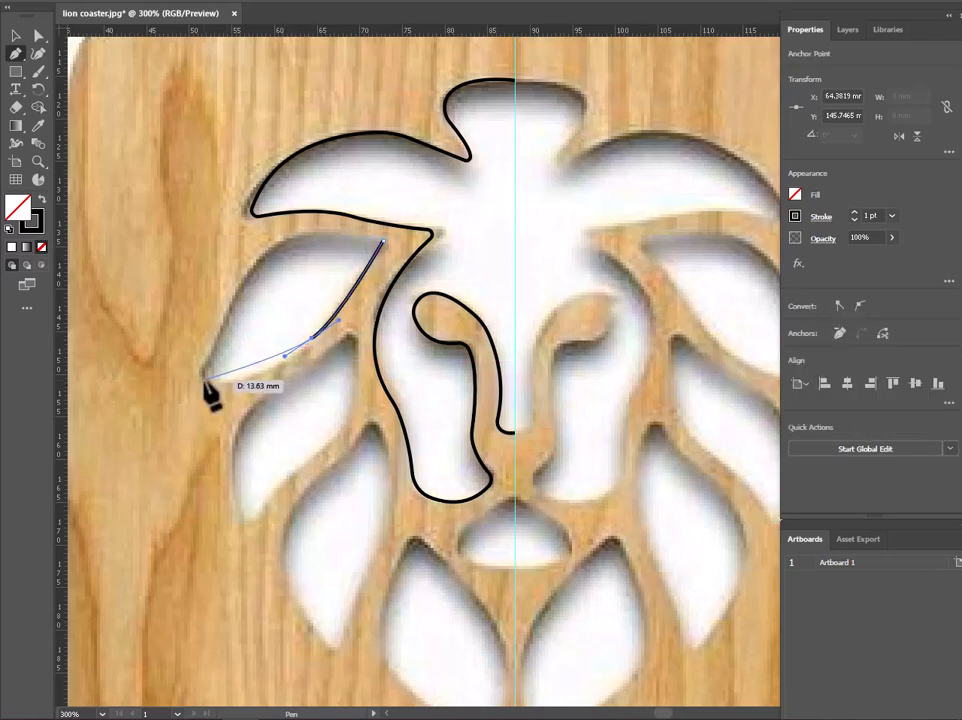
click(312, 338)
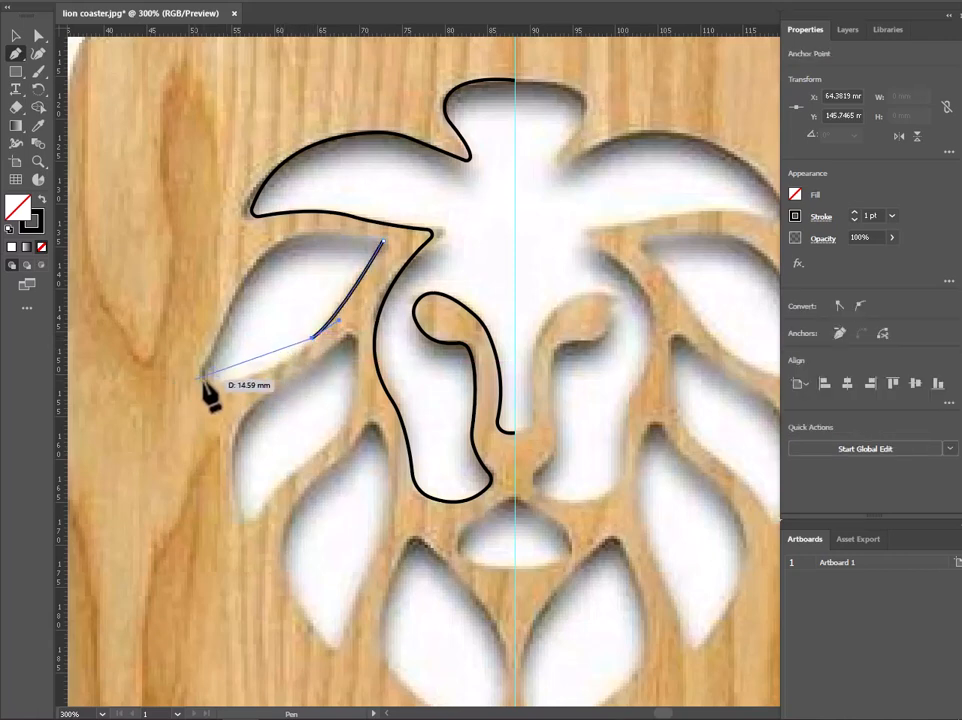
drag(204, 378, 148, 371)
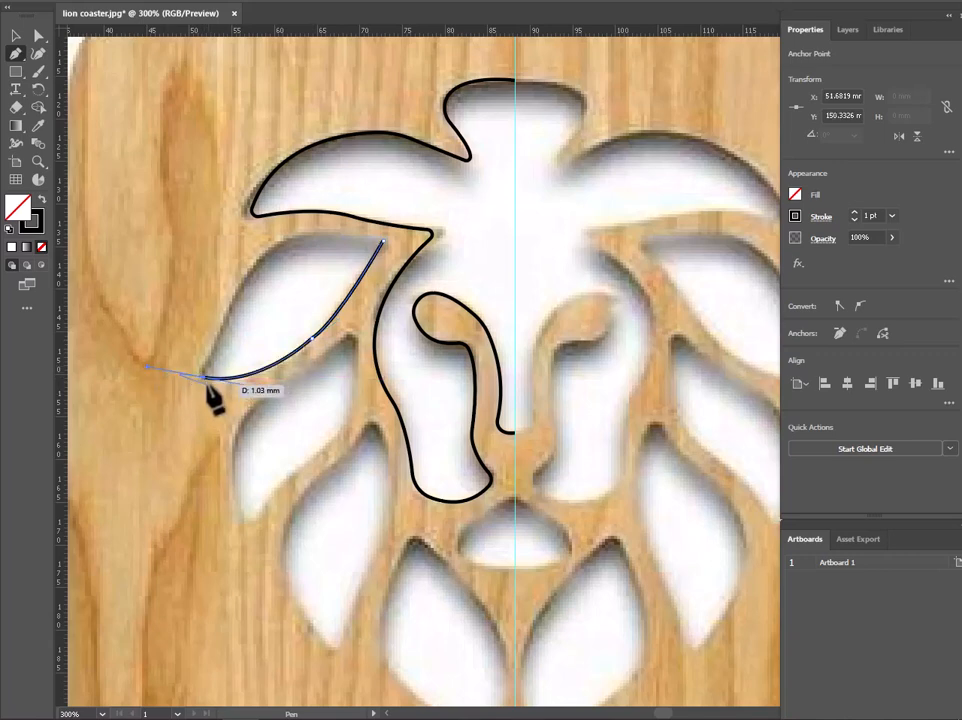
click(204, 378)
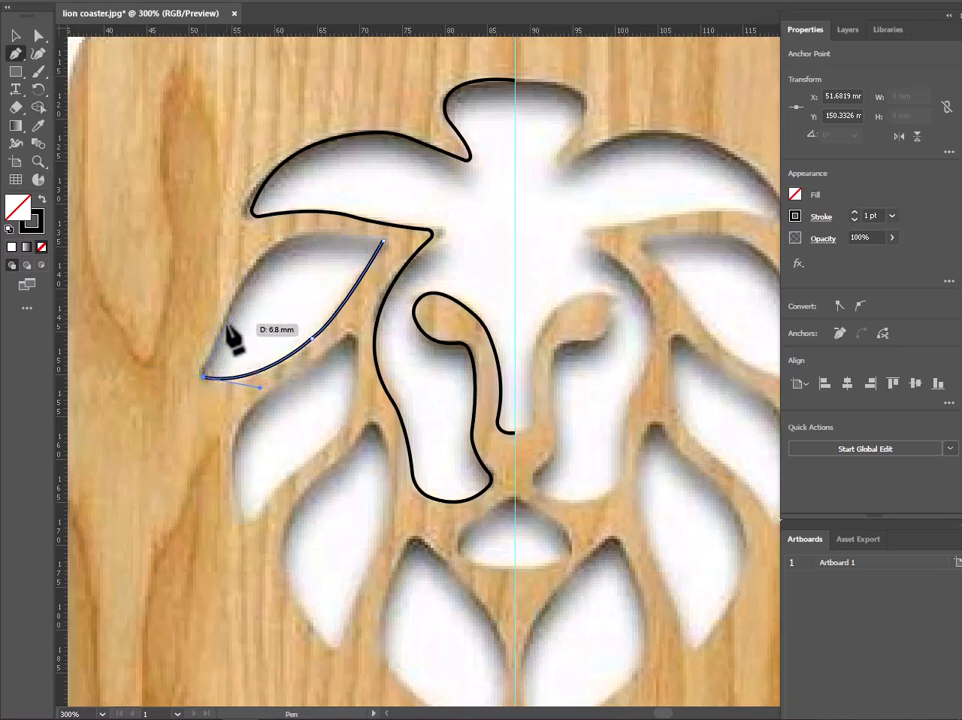
Trace the outer edge of the uppermost left mane leaf back to the inner tip and close the path
ctrl+click(229, 325)
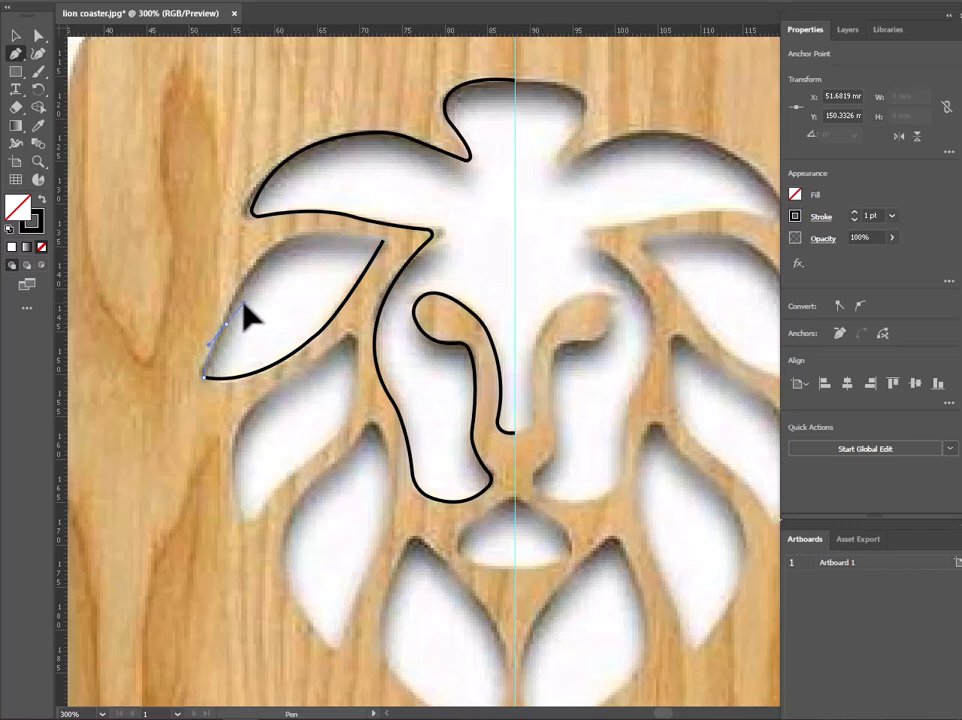
drag(229, 325, 294, 247)
drag(383, 243, 455, 254)
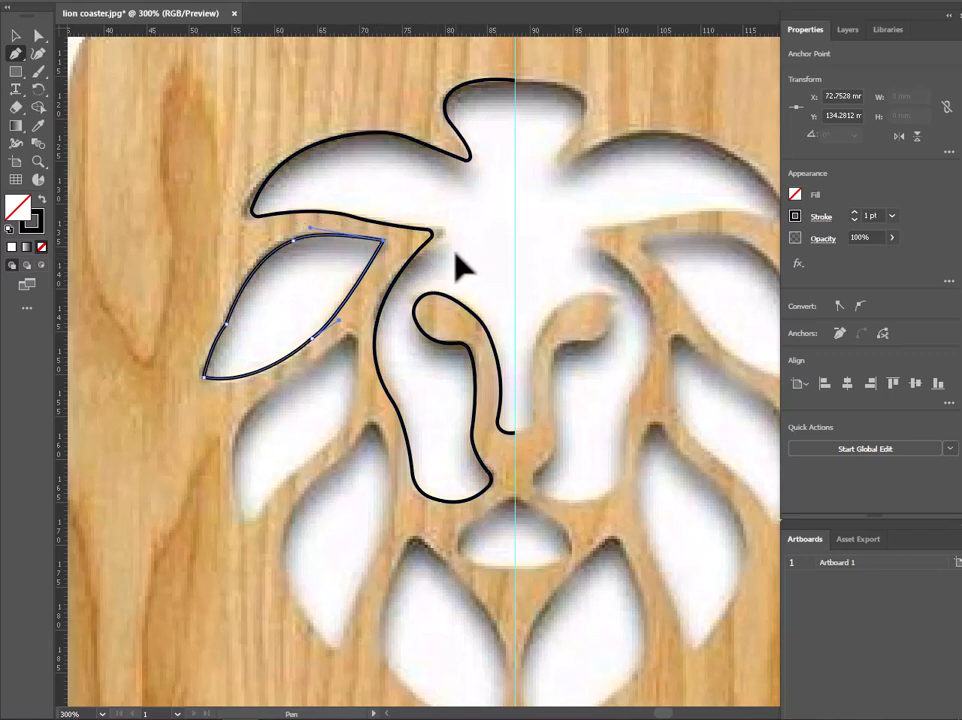
Round the bend on the outer edge of the uppermost left leaf to about 20.7 mm, then deselect the path
click(38, 36)
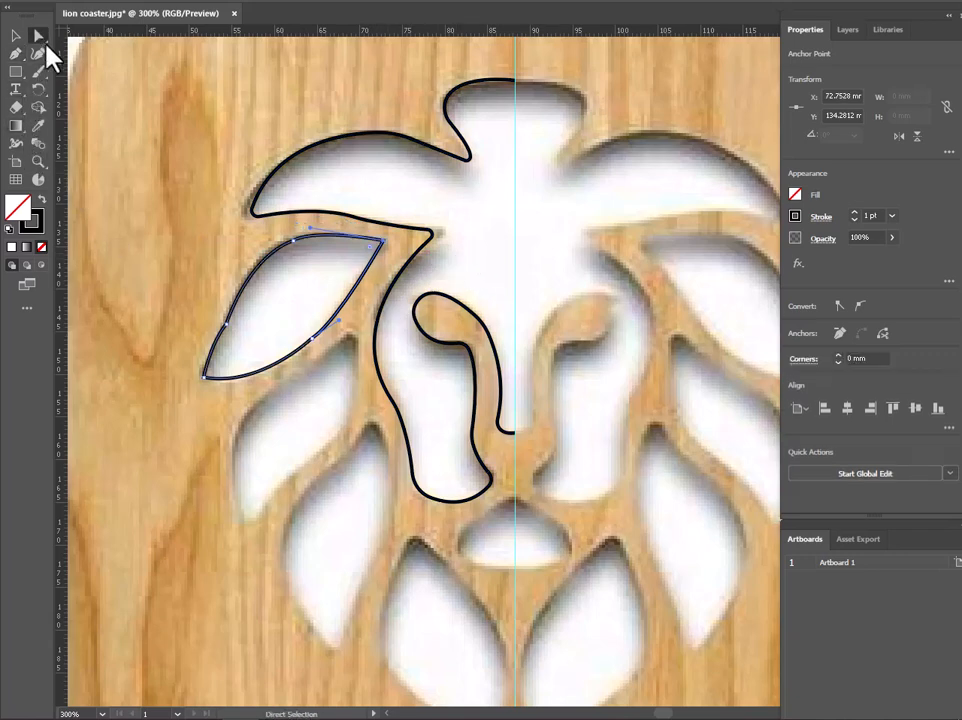
click(227, 322)
drag(213, 318, 4, 337)
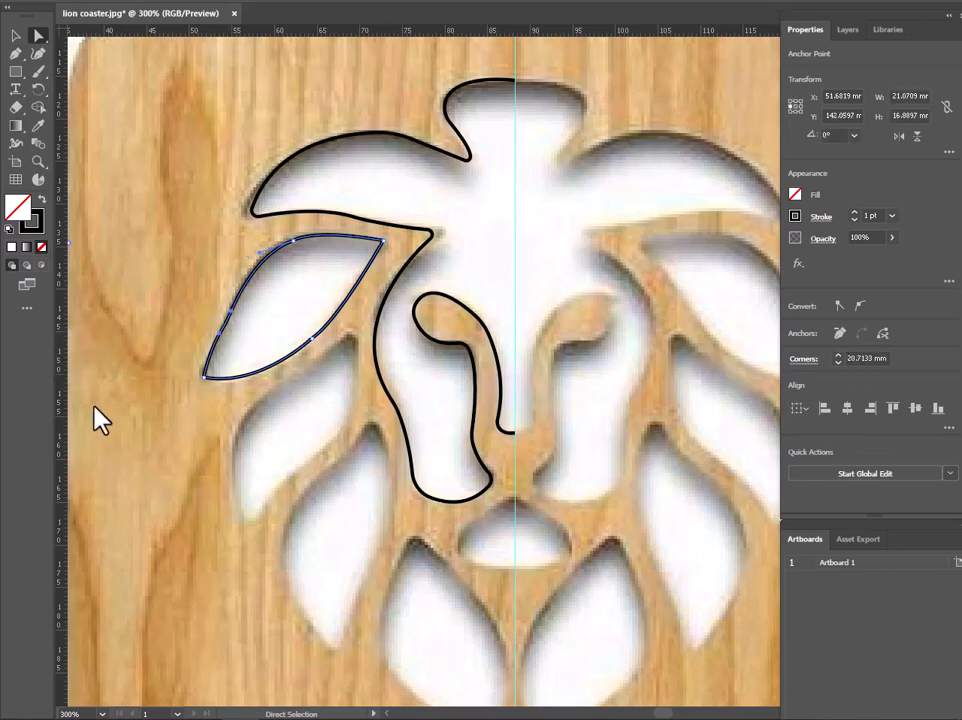
click(178, 467)
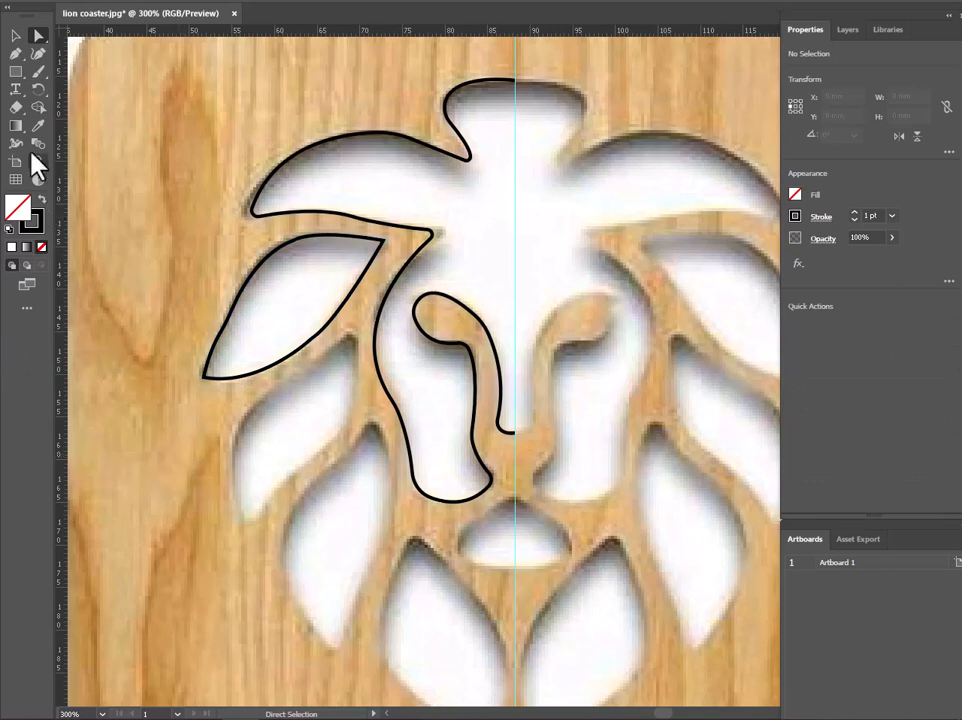
Trace the second left mane leaf with the Pen tool as a closed curved path starting from its top tip
click(17, 56)
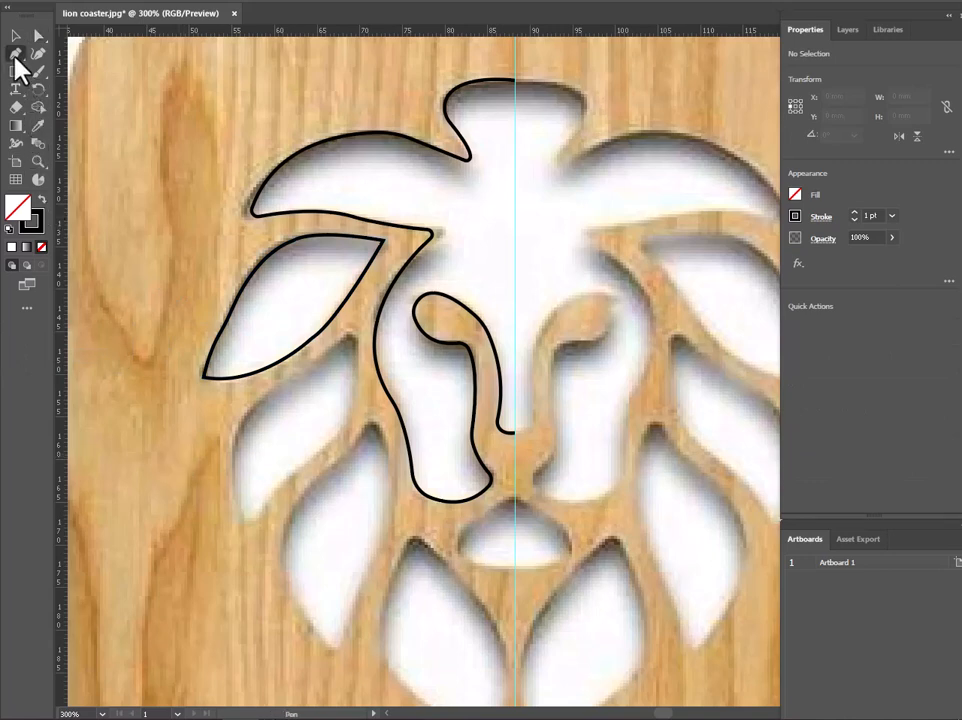
click(352, 340)
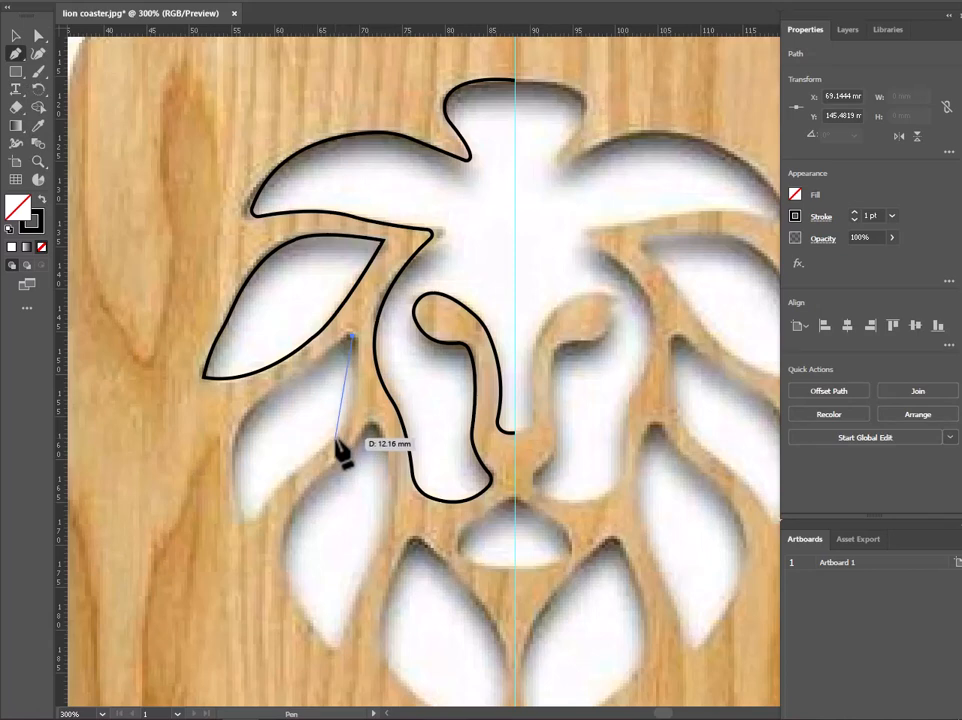
drag(334, 438, 258, 401)
drag(285, 345, 304, 314)
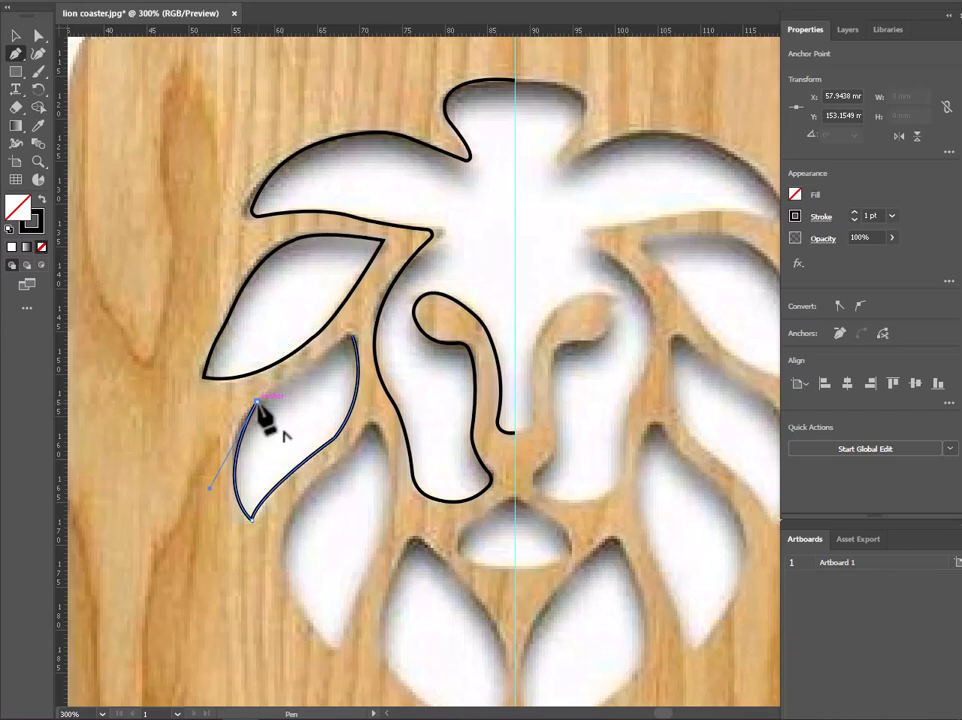
drag(258, 401, 352, 335)
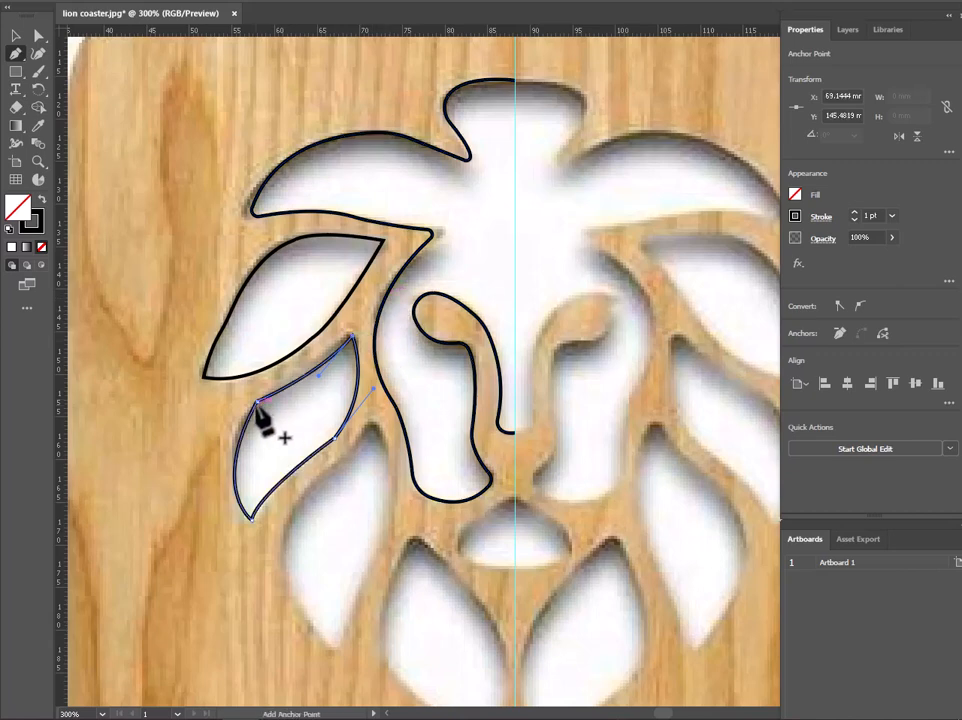
Round the upper outer bend and both tips of the second left leaf, the top tip to about 0.57 mm
click(37, 35)
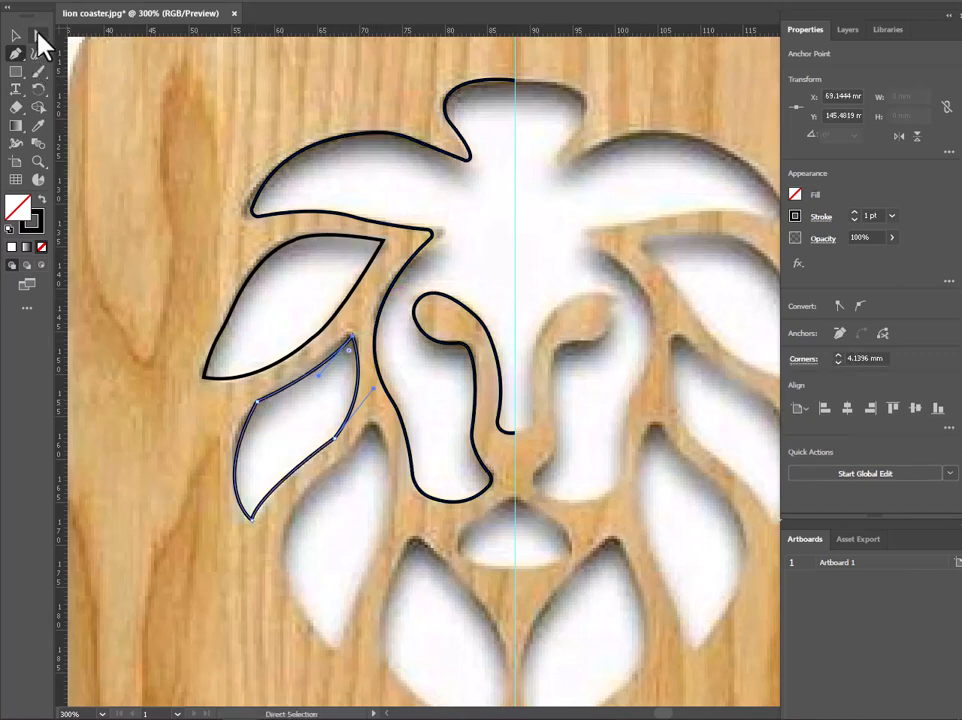
click(258, 402)
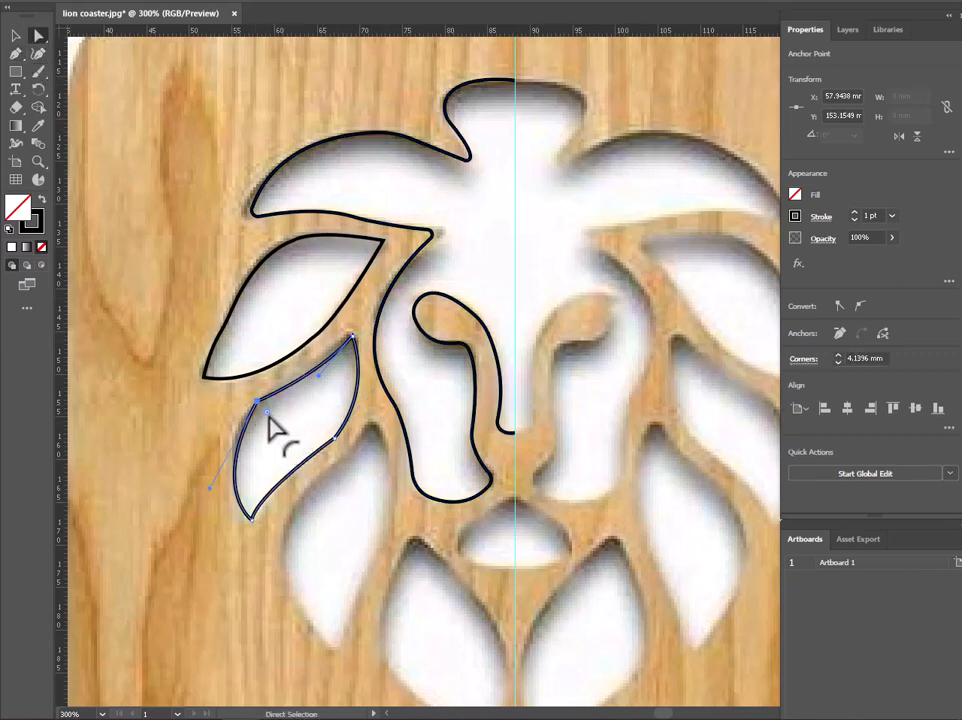
drag(264, 418, 301, 430)
drag(251, 520, 249, 507)
click(353, 337)
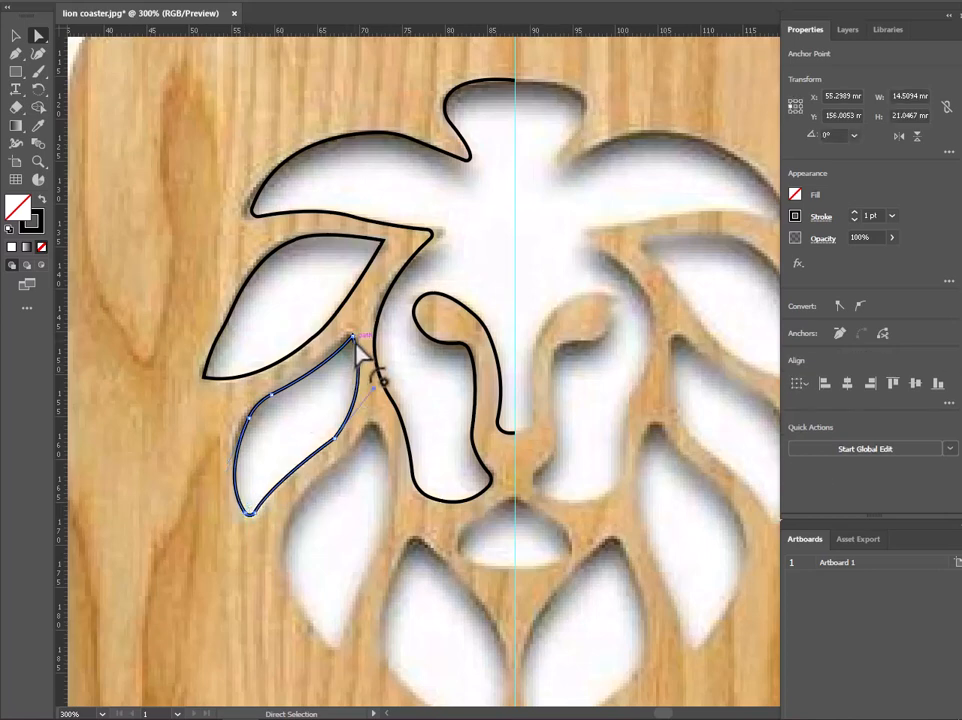
click(353, 338)
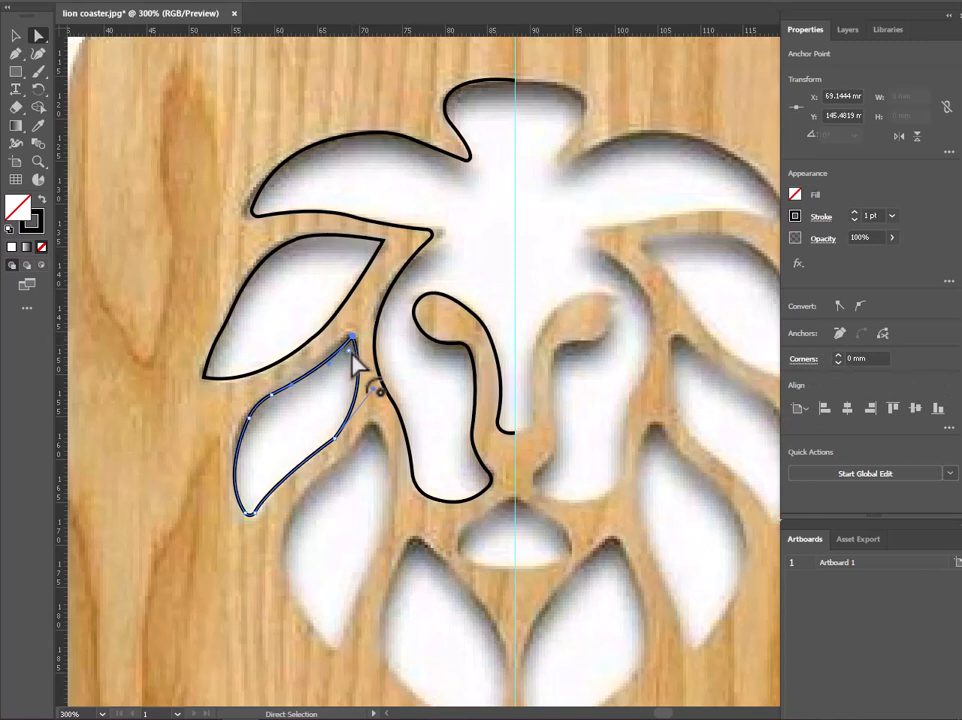
mouse_move(352, 357)
mouse_down()
mouse_move(357, 349)
mouse_move(370, 362)
mouse_up()
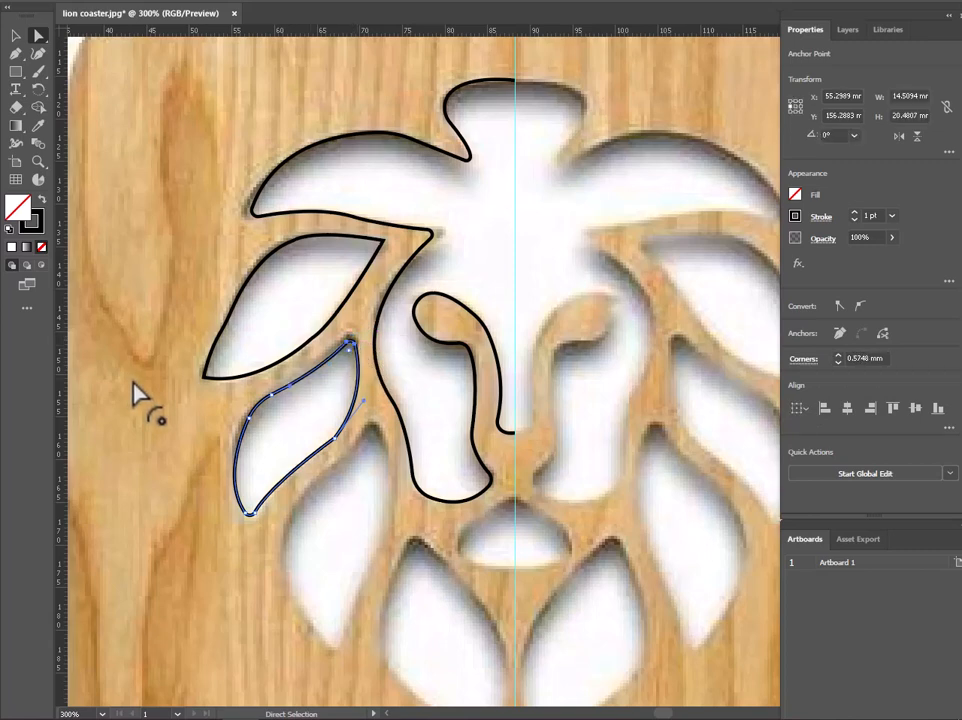
Round the outer tip of the uppermost left leaf to about 0.99 mm and its inner tip slightly, then deselect the path
click(205, 376)
drag(218, 380, 212, 370)
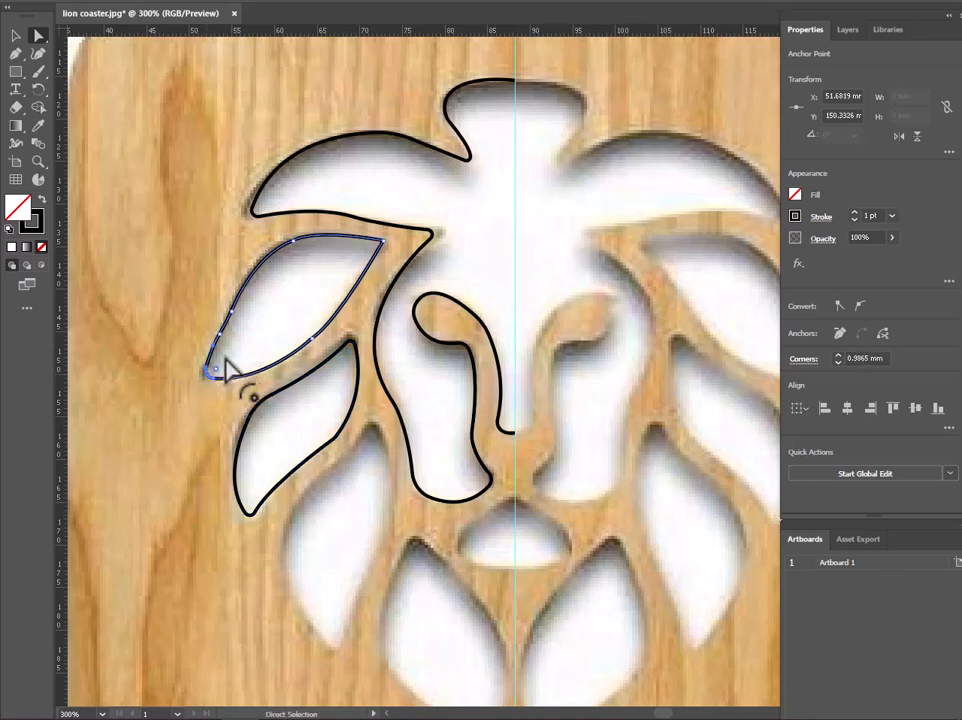
click(379, 245)
drag(373, 250, 376, 258)
click(184, 461)
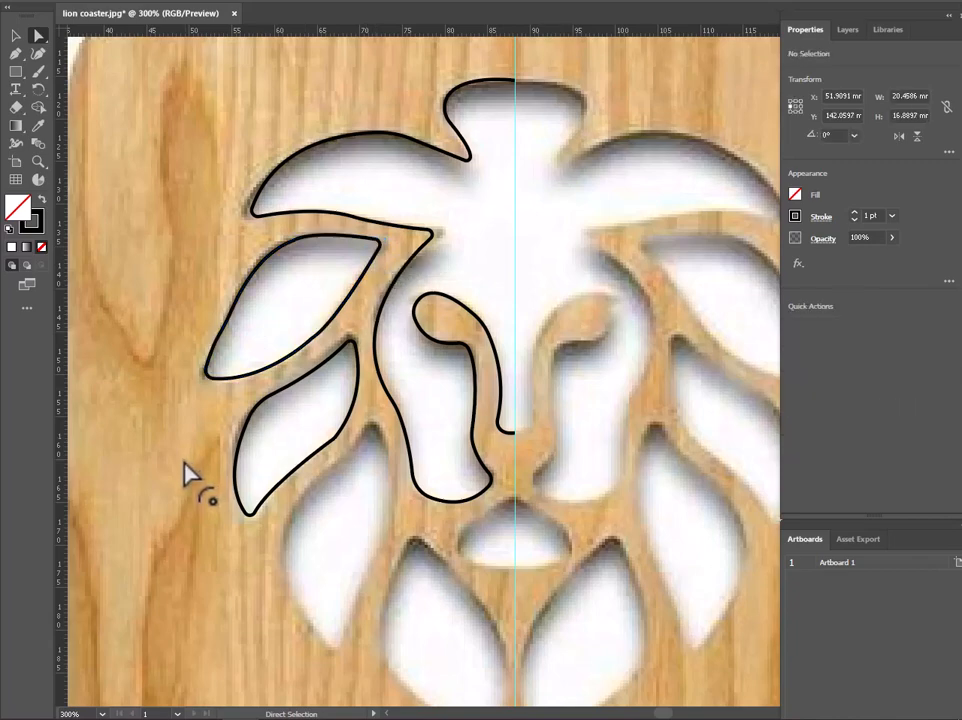
Trace the third left mane leaf with the Pen tool as a closed curved path with a rounded top and a pointed bottom tip
scroll(184, 461, down, 1)
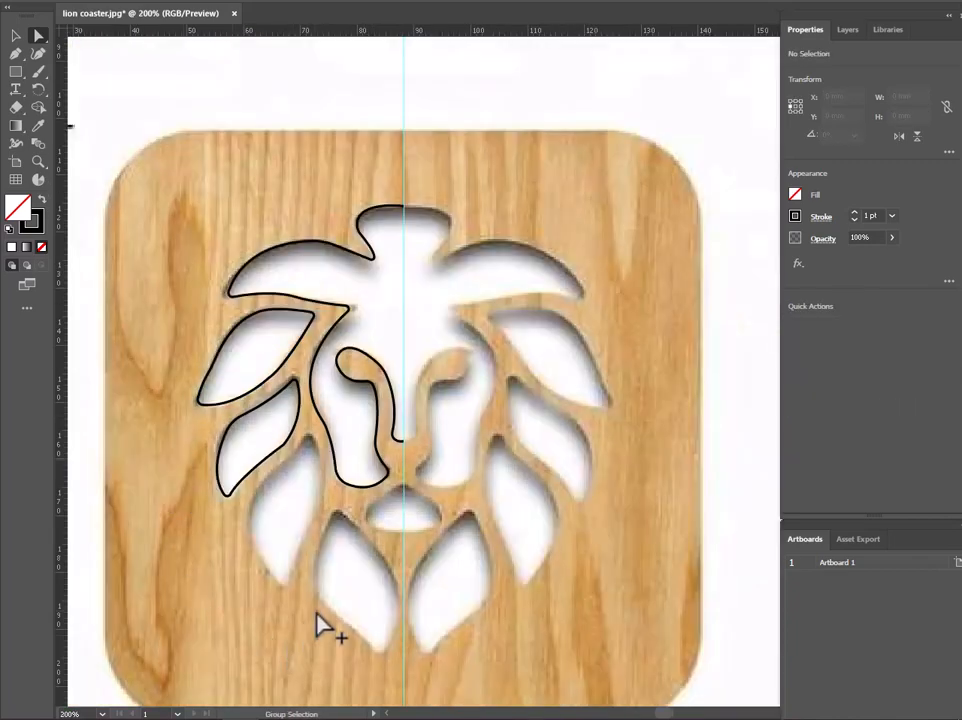
scroll(316, 623, up, 1)
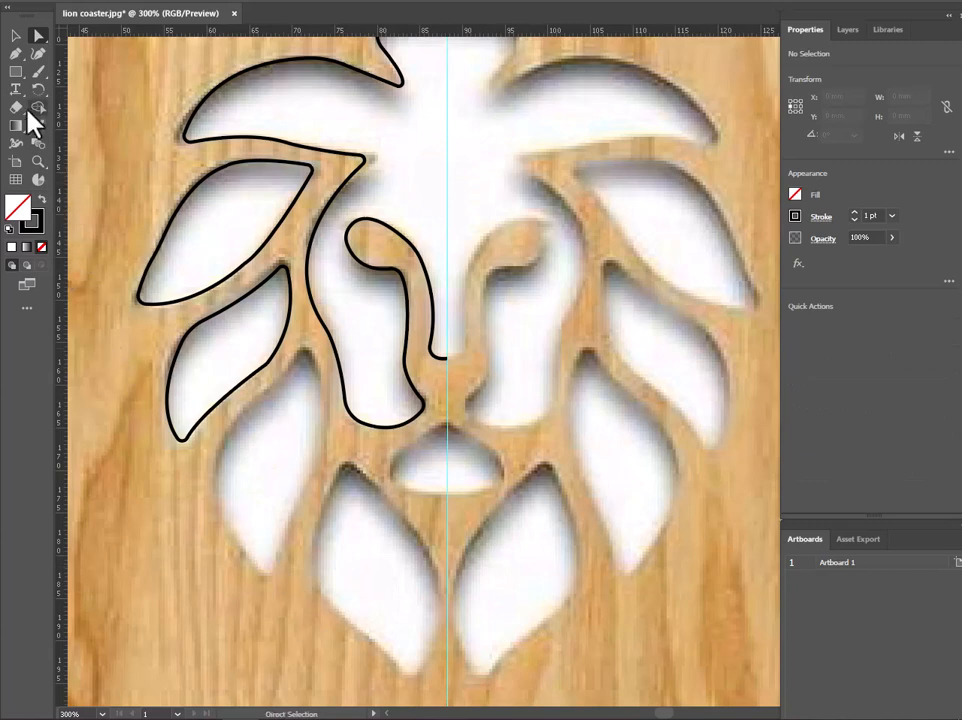
click(291, 366)
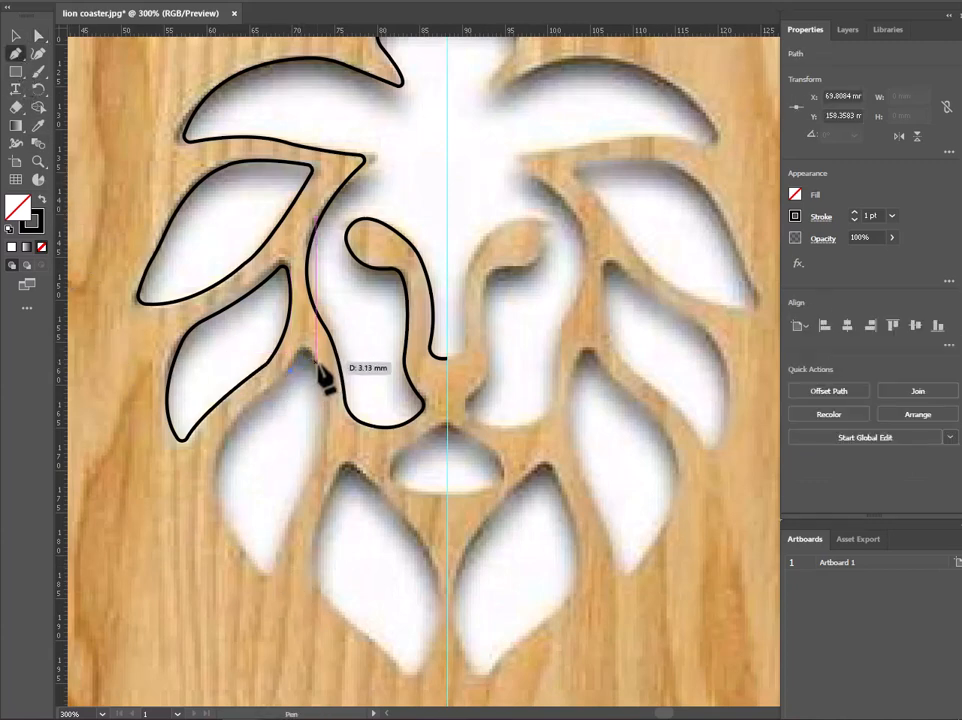
drag(316, 372, 322, 421)
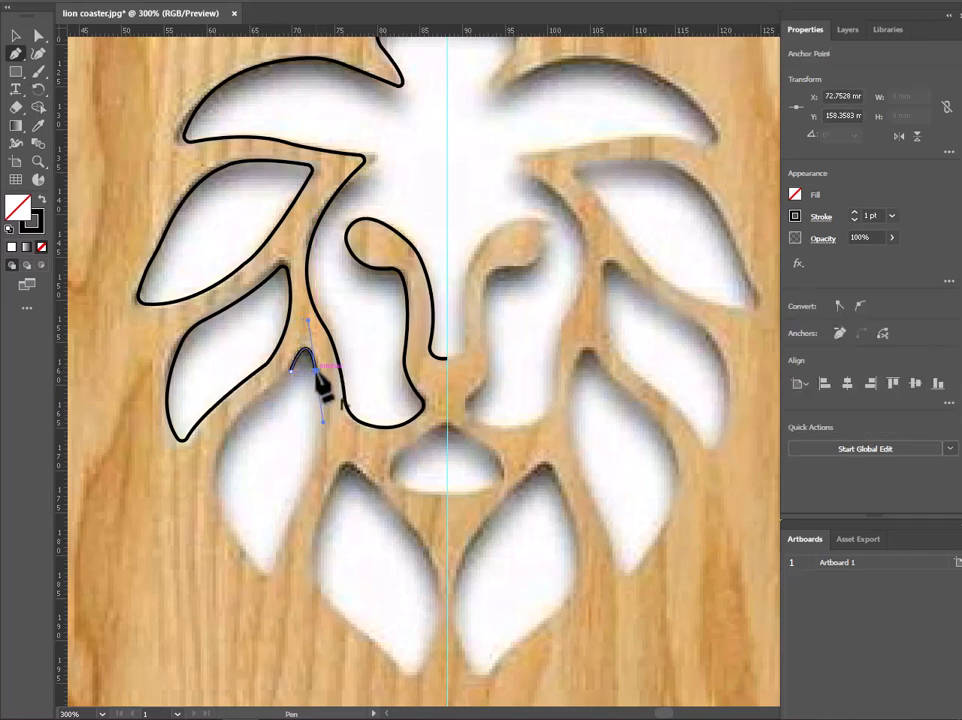
drag(297, 505, 270, 600)
click(297, 506)
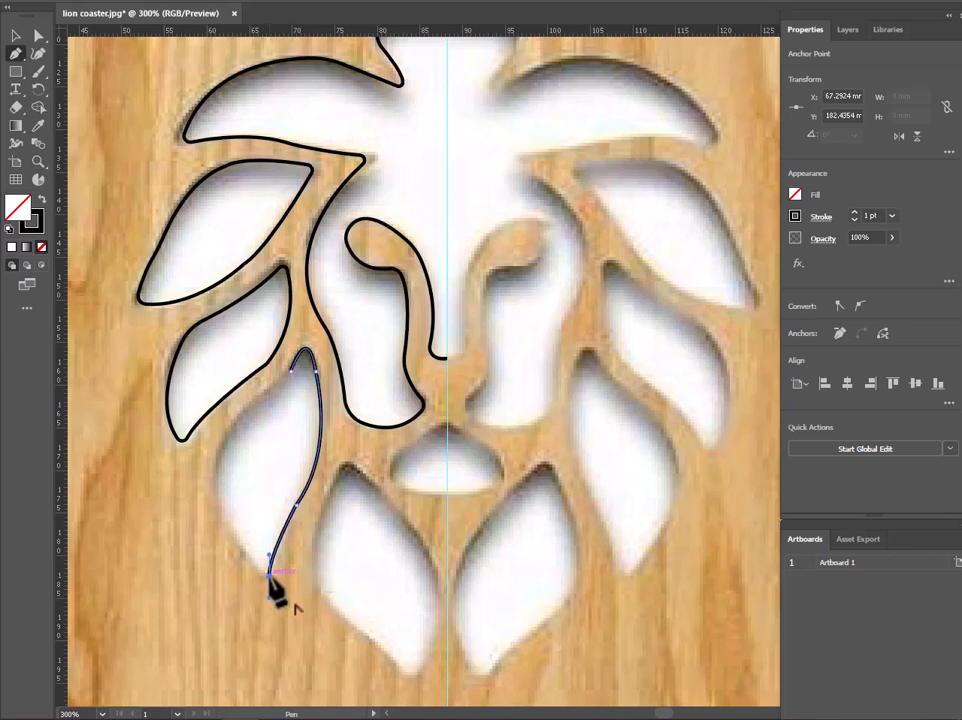
drag(214, 463, 223, 415)
drag(214, 463, 339, 365)
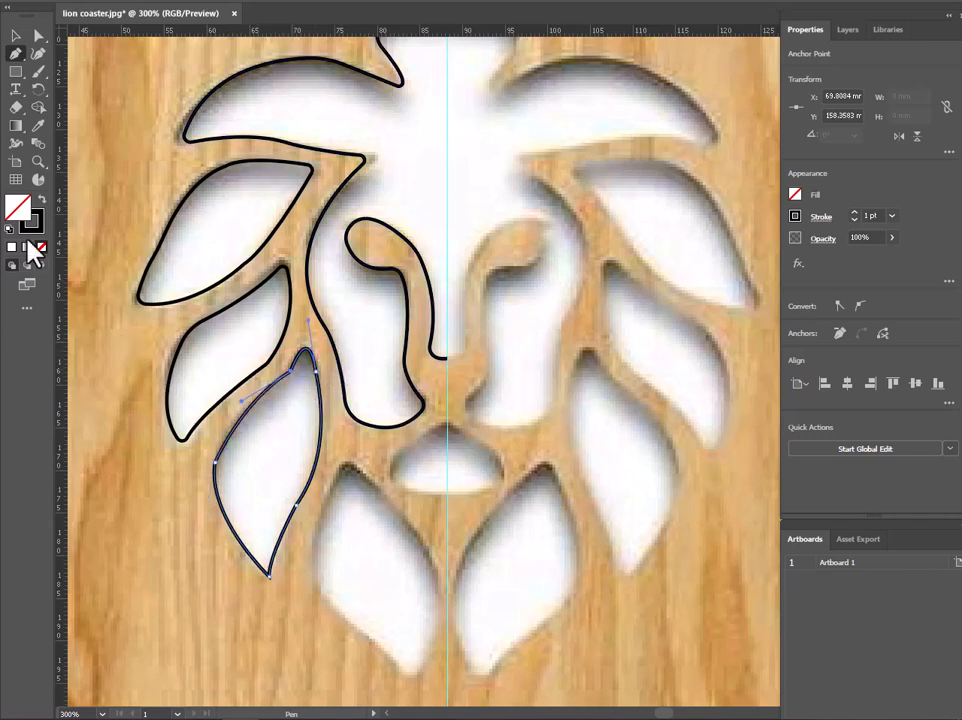
Round the third left leaf's outer bend to about 7.6 mm and the corner just below its top to about 6.2 mm
click(38, 35)
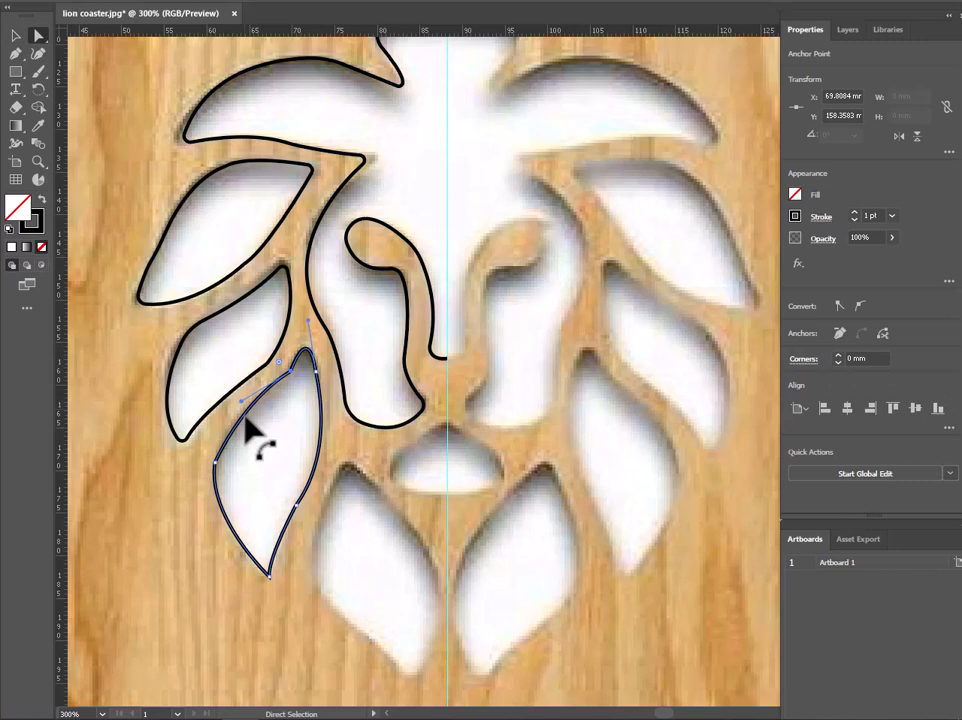
click(214, 463)
drag(231, 470, 281, 478)
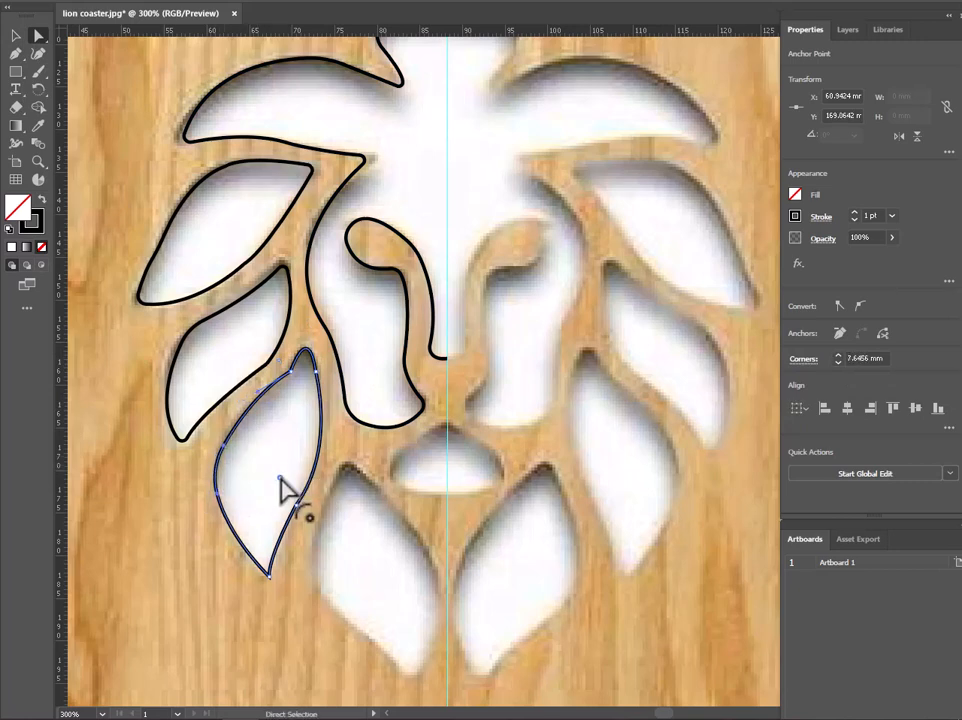
click(283, 366)
drag(277, 363, 242, 357)
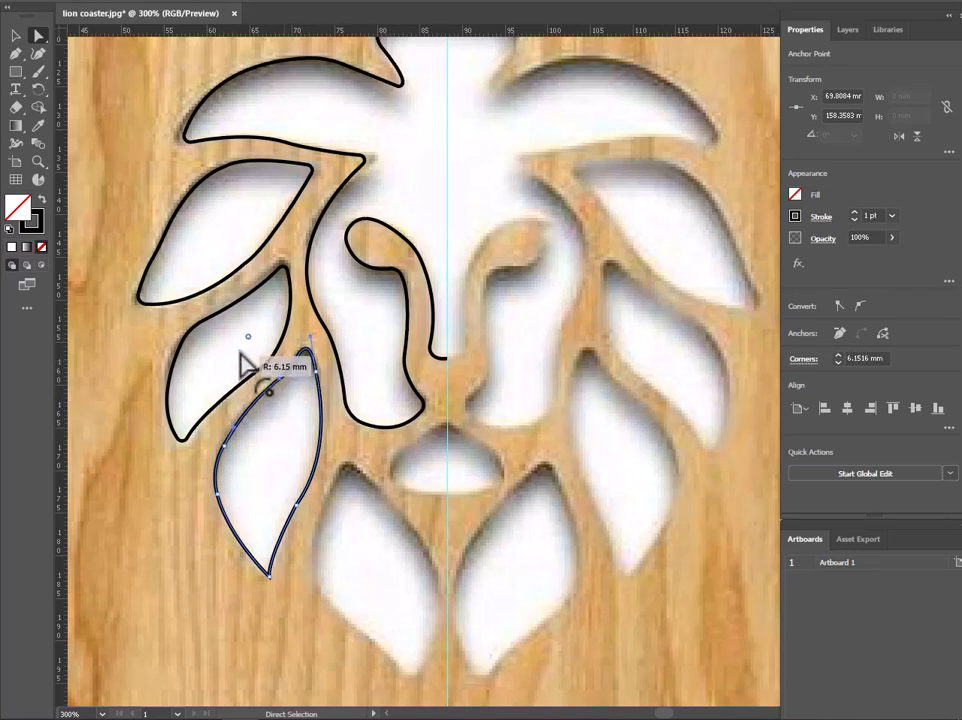
Round the bend on the inner lower edge of the third left leaf to about 18.5 mm, then deselect the path
click(316, 372)
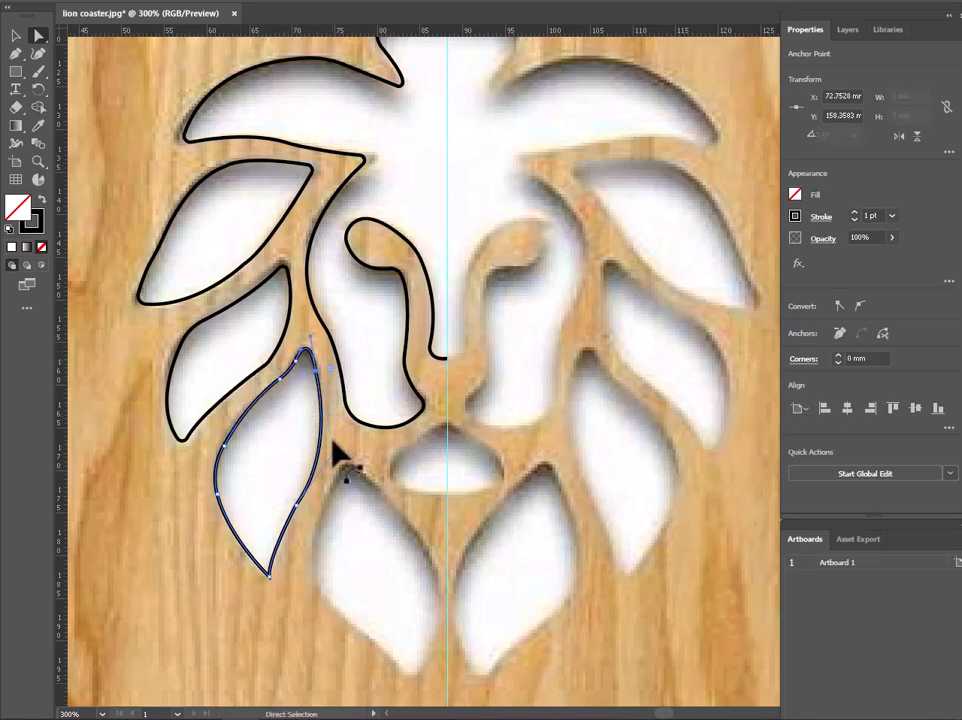
click(296, 507)
drag(309, 515, 447, 552)
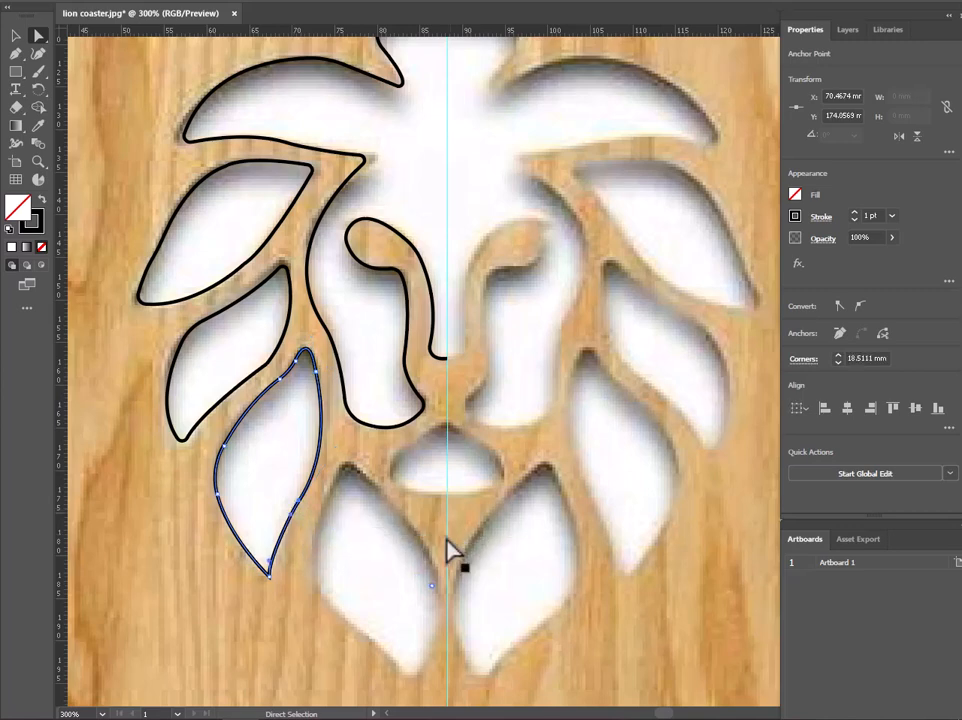
click(354, 586)
Slightly round the bottom tip of the third left mane leaf, then deselect the path
click(268, 568)
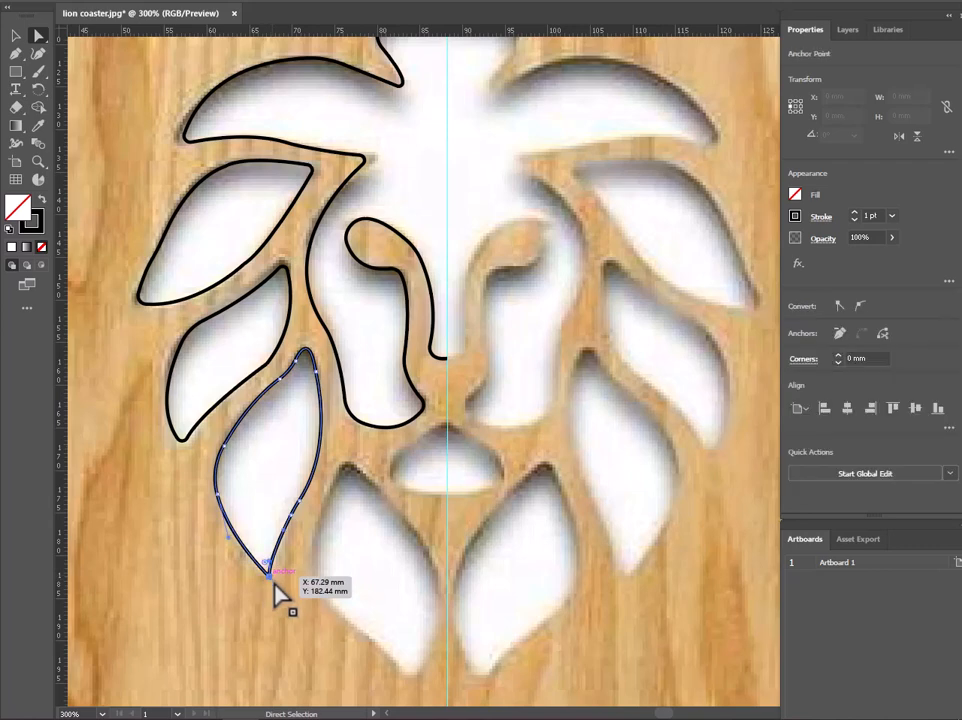
mouse_move(266, 568)
mouse_down()
mouse_move(266, 559)
mouse_move(273, 570)
mouse_up()
click(290, 643)
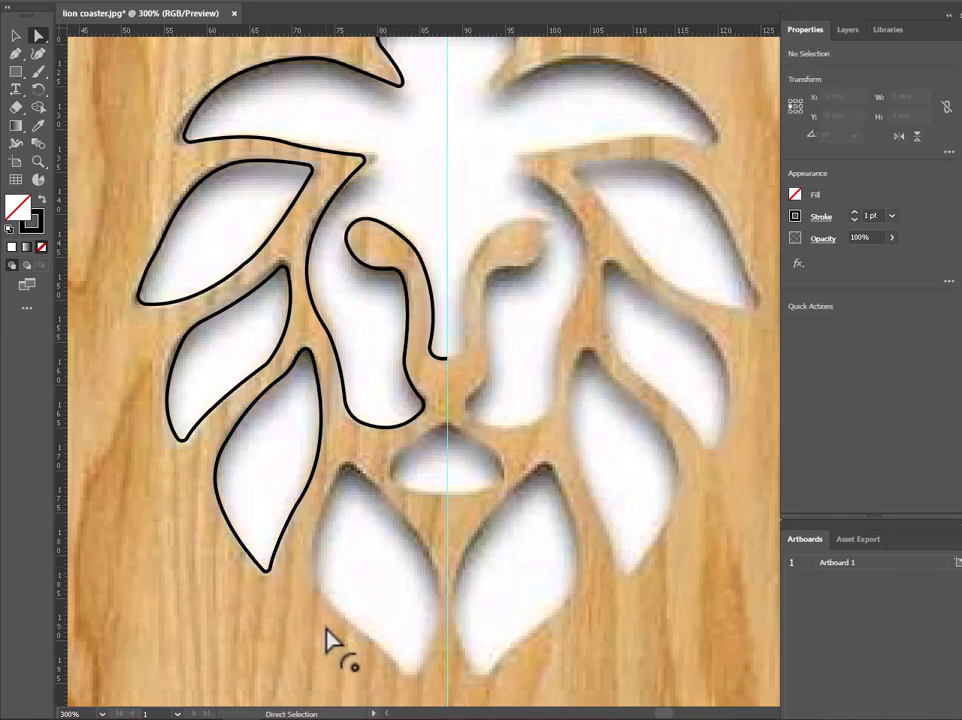
Trace the lowest left mane leaf with the Pen tool as a closed curved path with corners at its top, bottom tip and outer side
drag(326, 638, 344, 483)
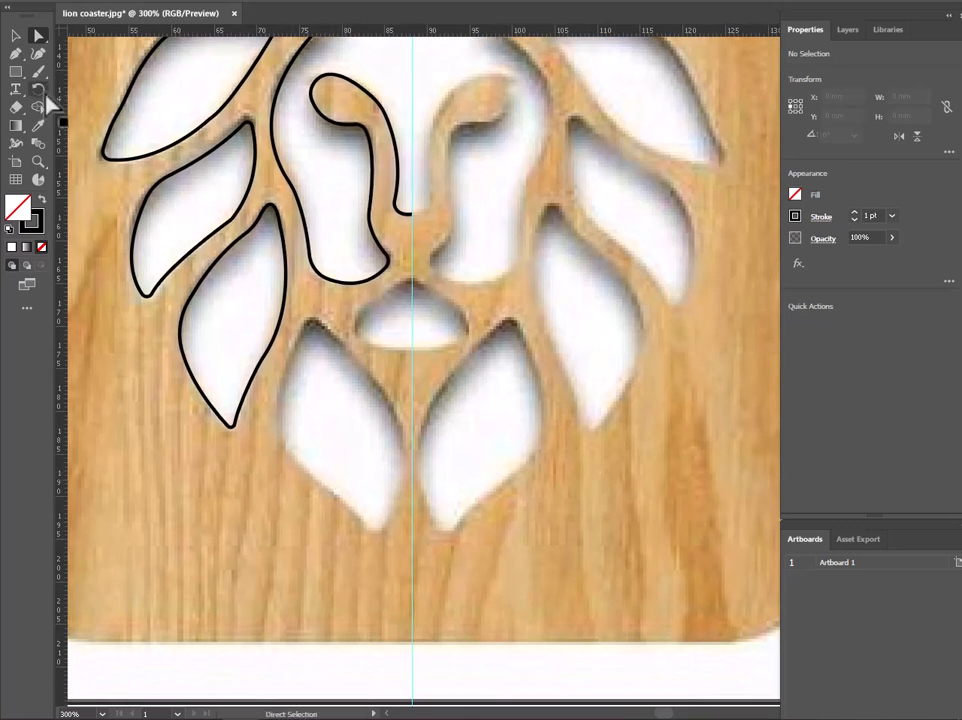
click(15, 53)
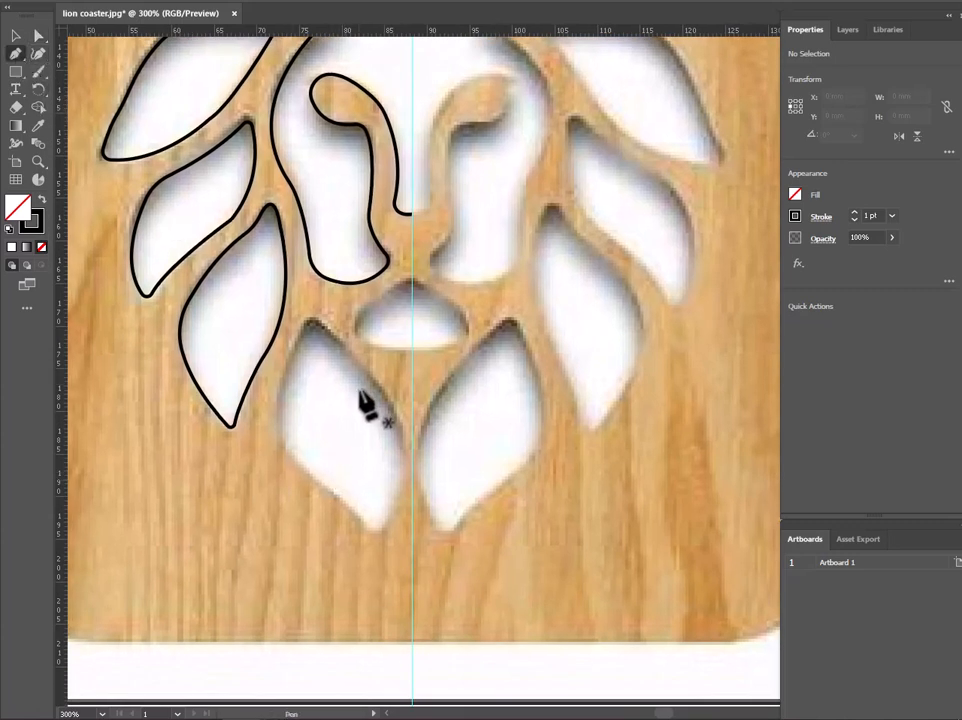
click(309, 317)
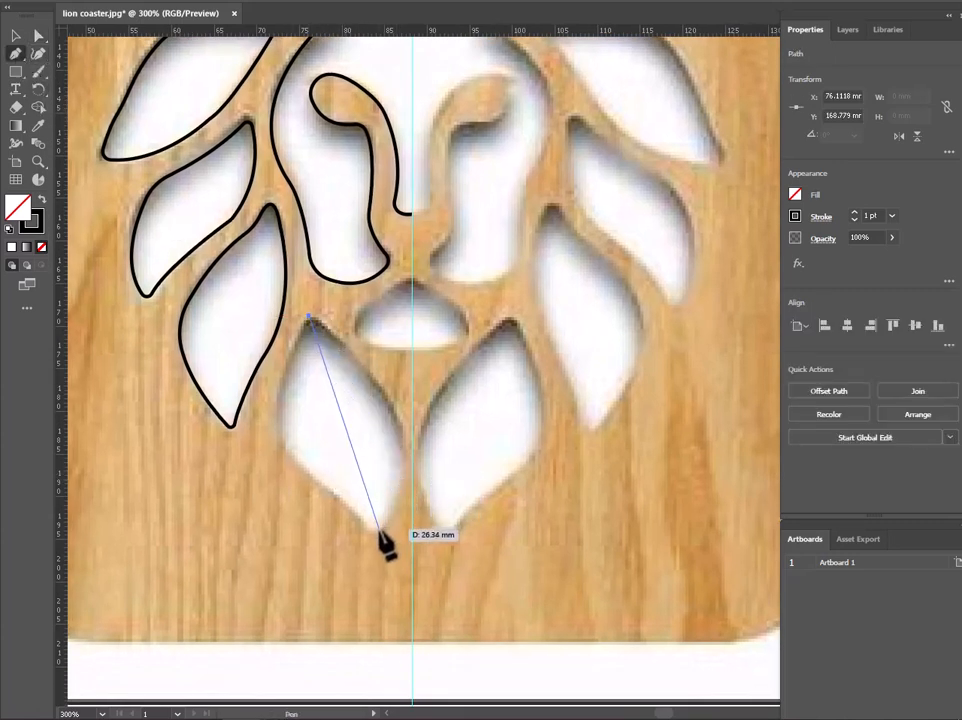
drag(379, 530, 295, 628)
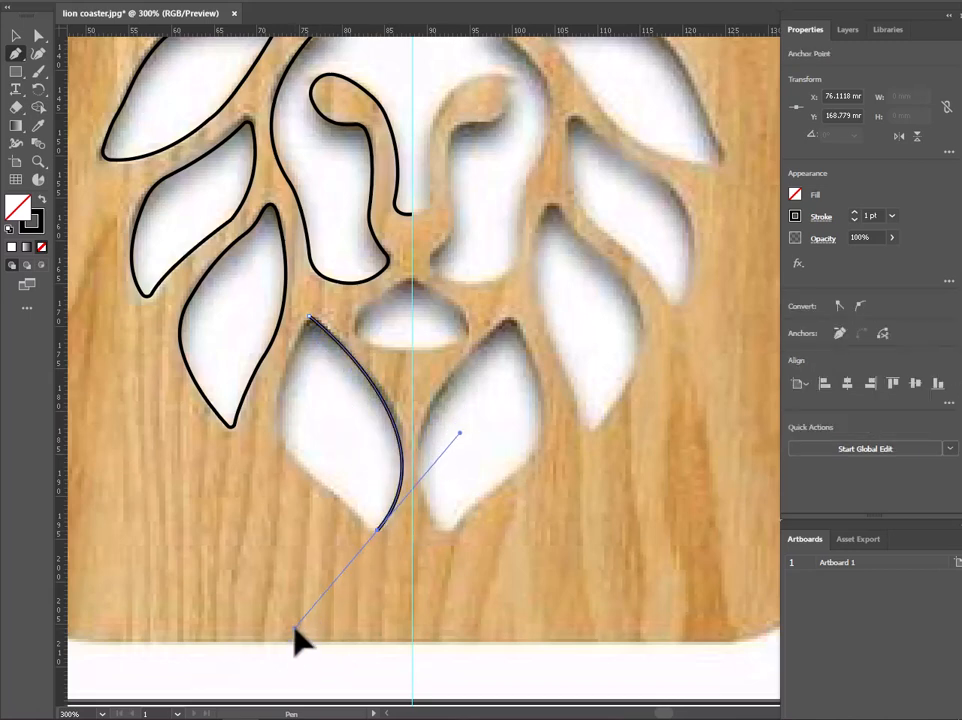
click(379, 530)
drag(281, 428, 265, 370)
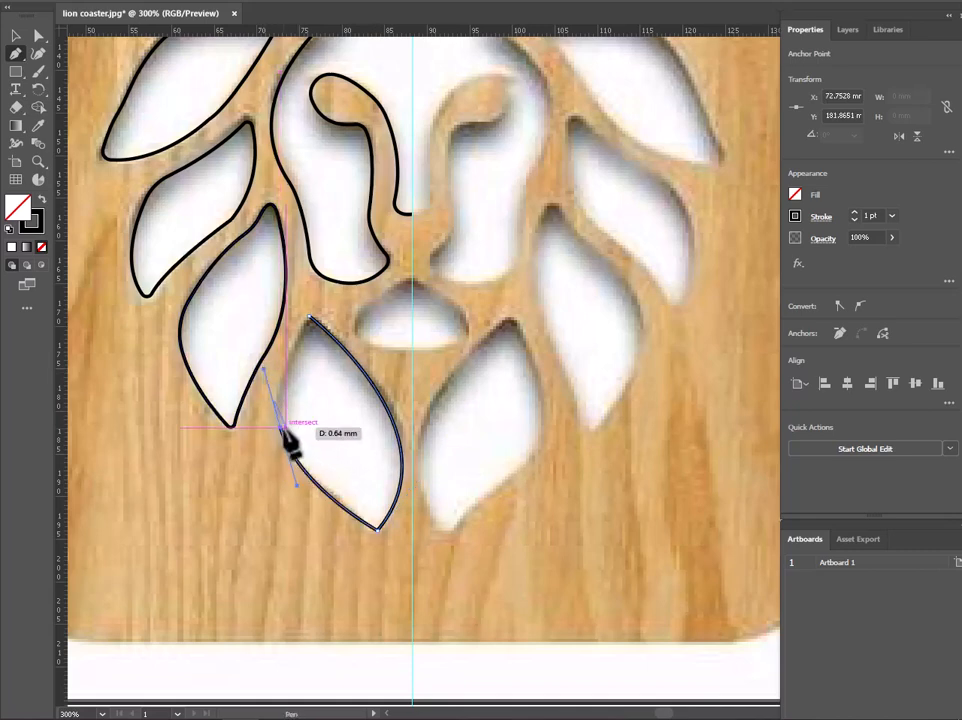
click(281, 428)
drag(309, 318, 344, 275)
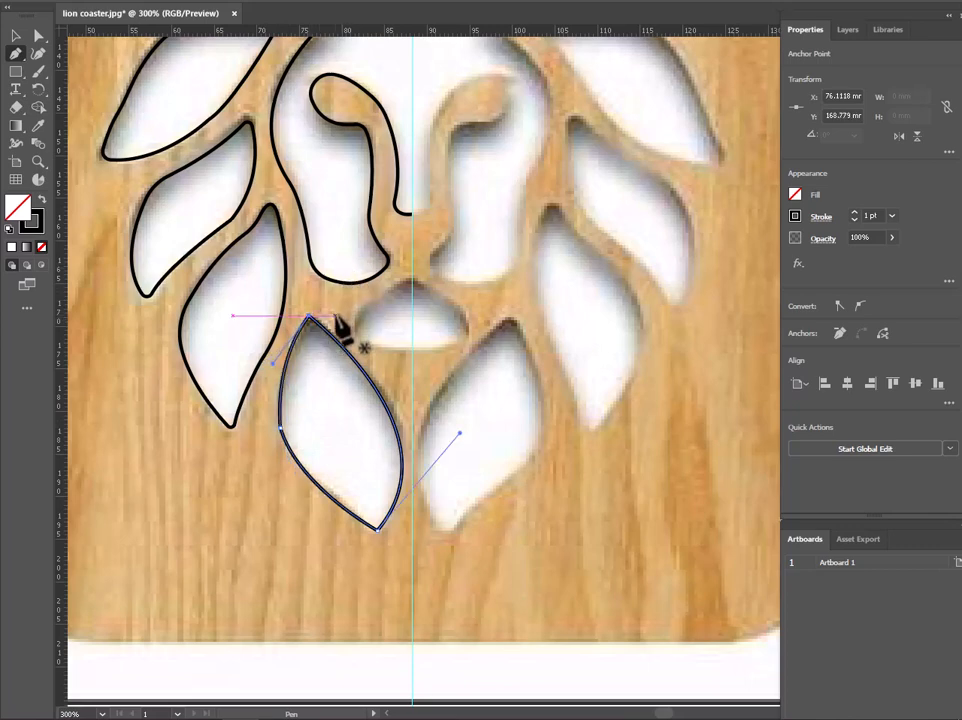
Round the lowest left leaf's top corner to about 0.76 mm and its bottom tip slightly
click(37, 38)
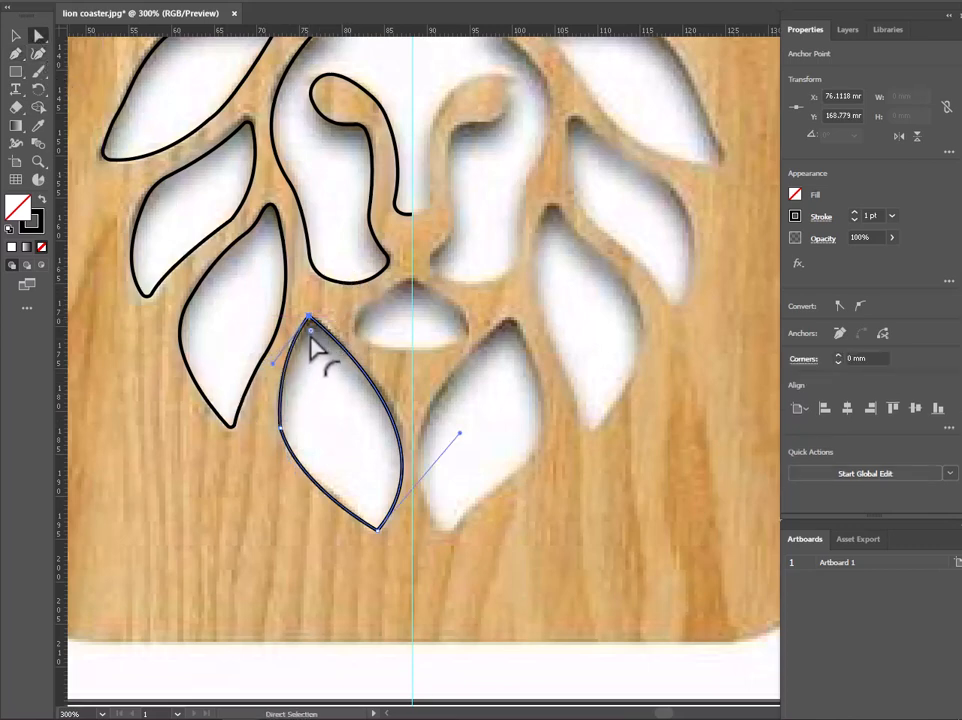
drag(310, 334, 310, 330)
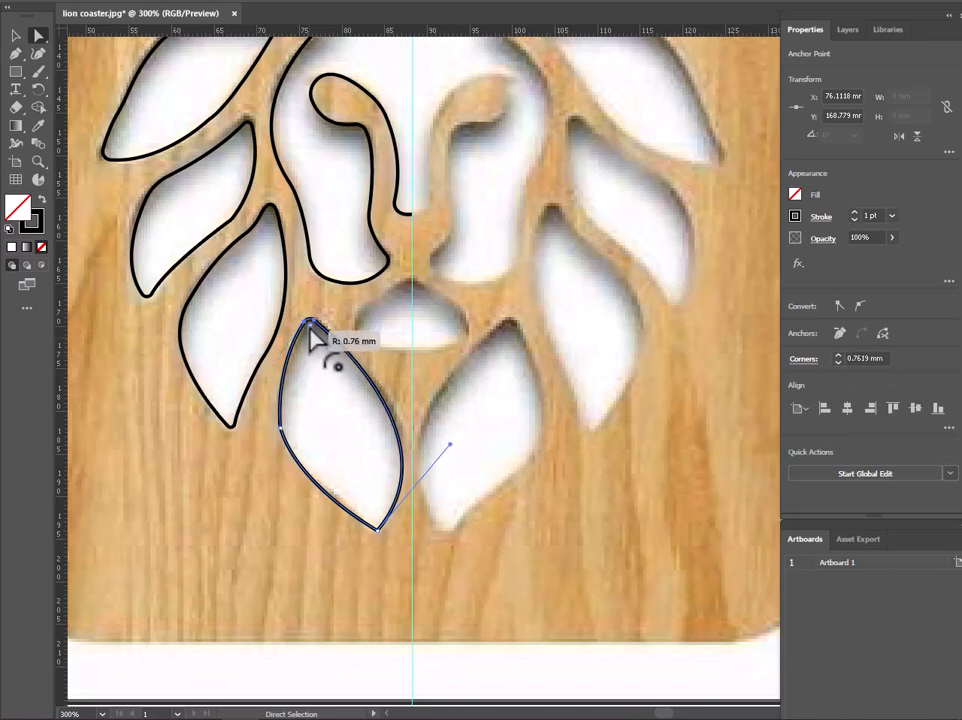
click(378, 526)
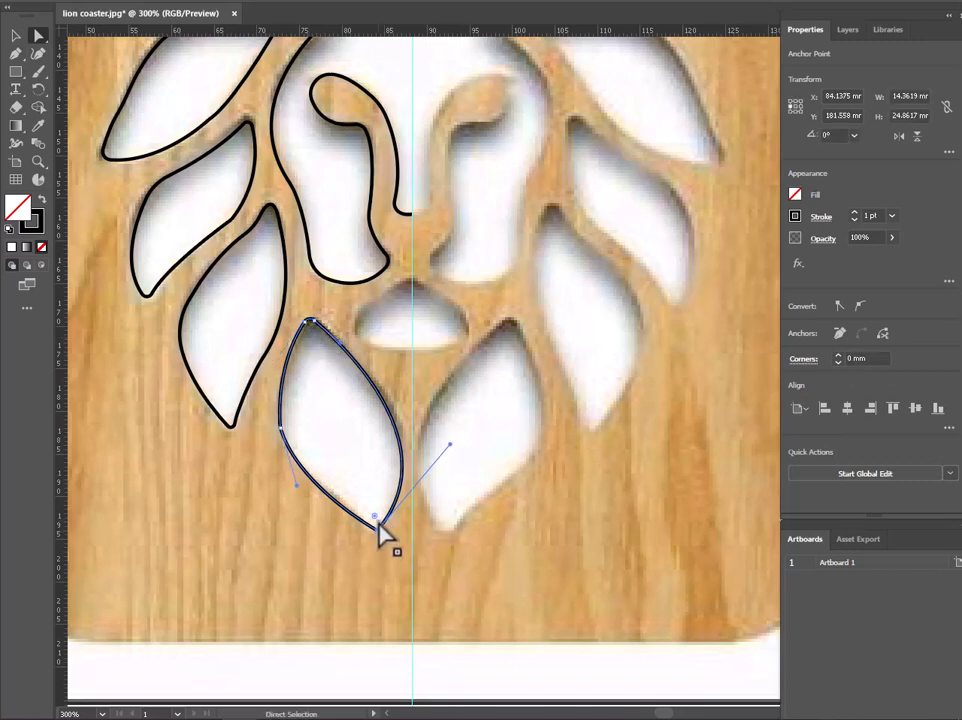
drag(372, 522, 375, 521)
Round the outer bend of the lowest left leaf into a smooth curve, then deselect the path
click(282, 429)
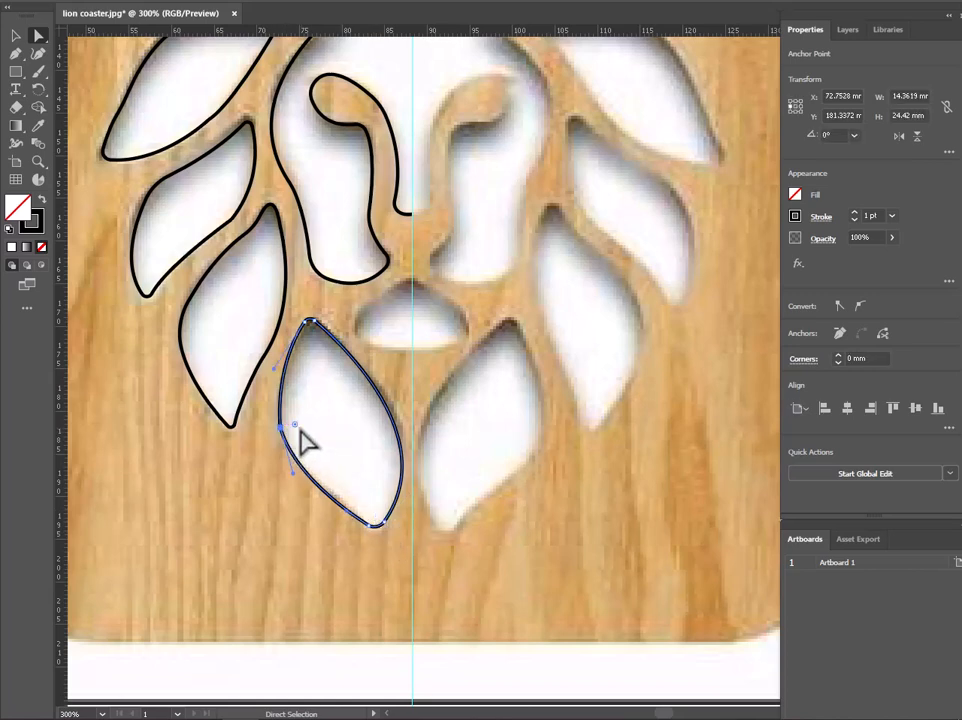
drag(293, 430, 342, 438)
click(500, 456)
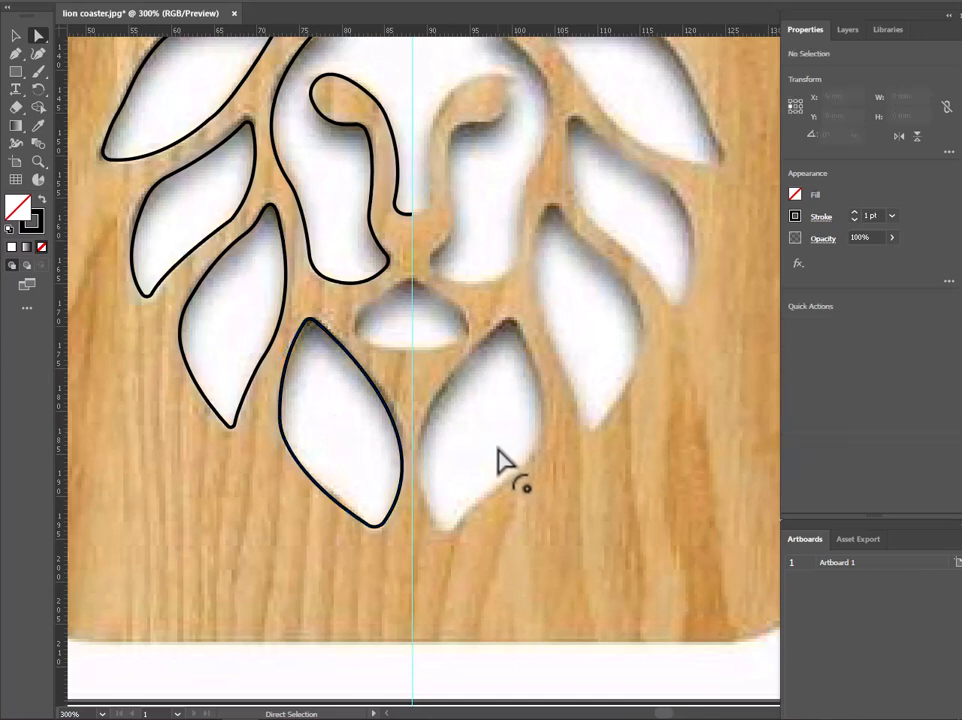
Trace the left half of the mouth with the Pen tool as an open curved path starting and ending on the vertical centre guide
click(20, 54)
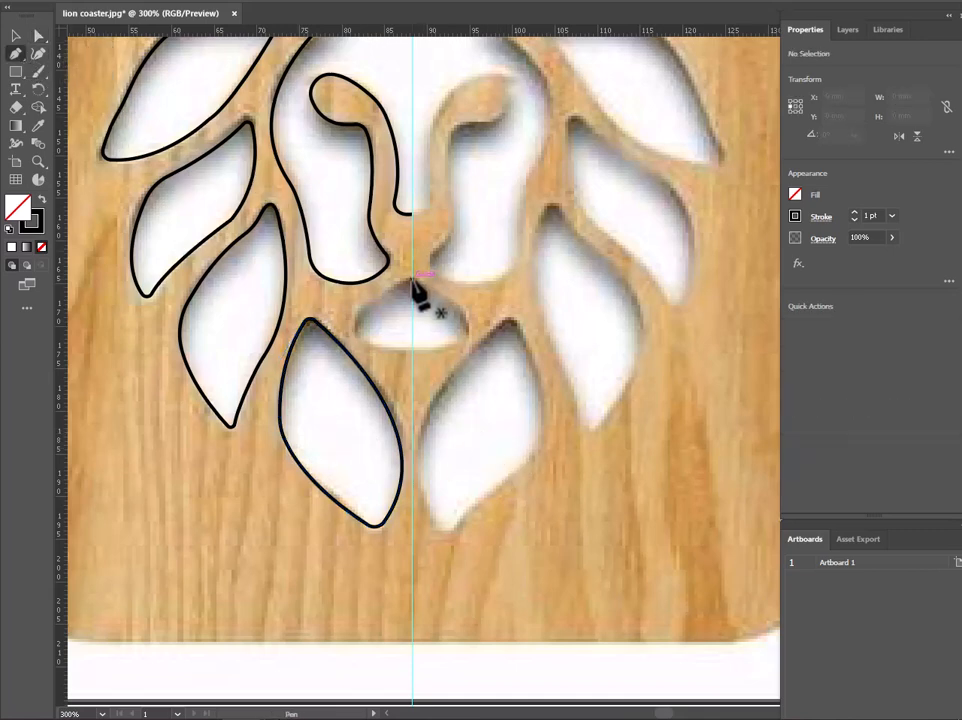
click(412, 283)
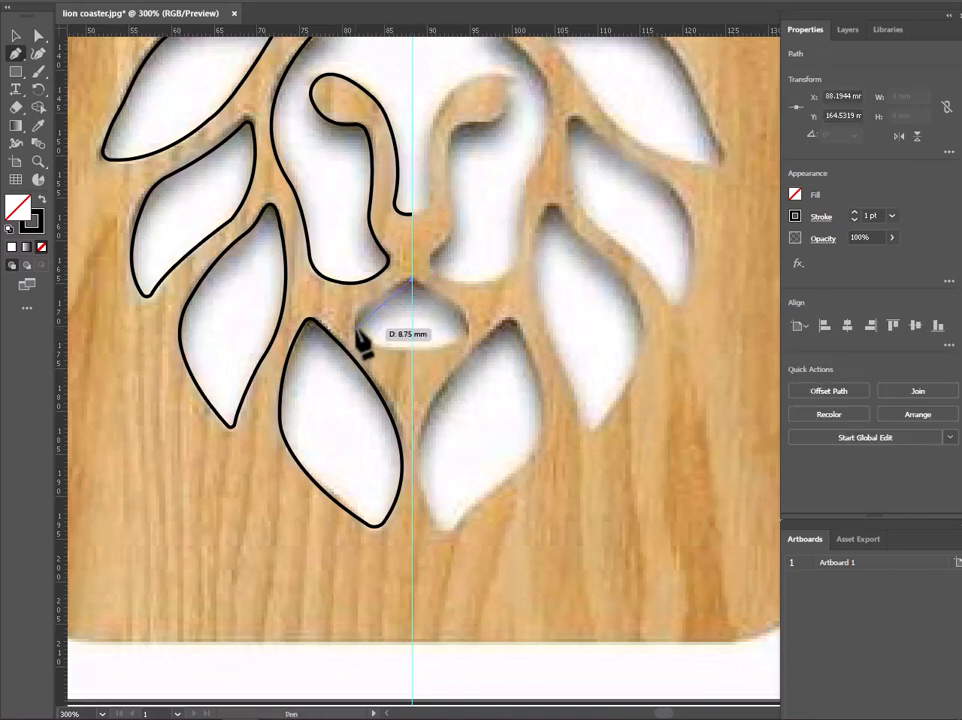
drag(355, 326, 351, 356)
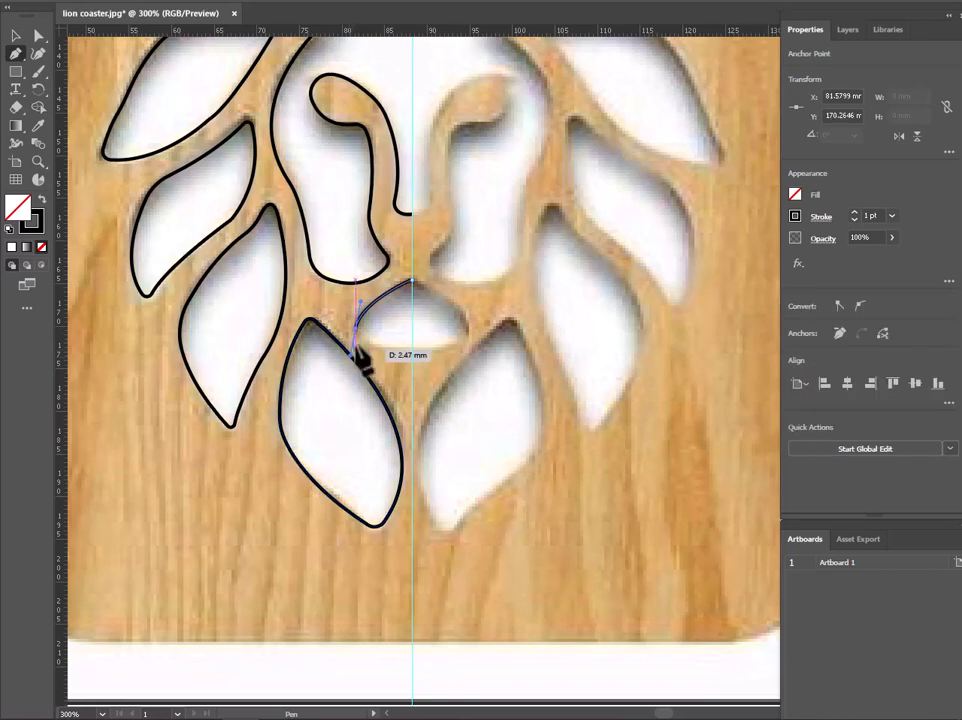
click(356, 328)
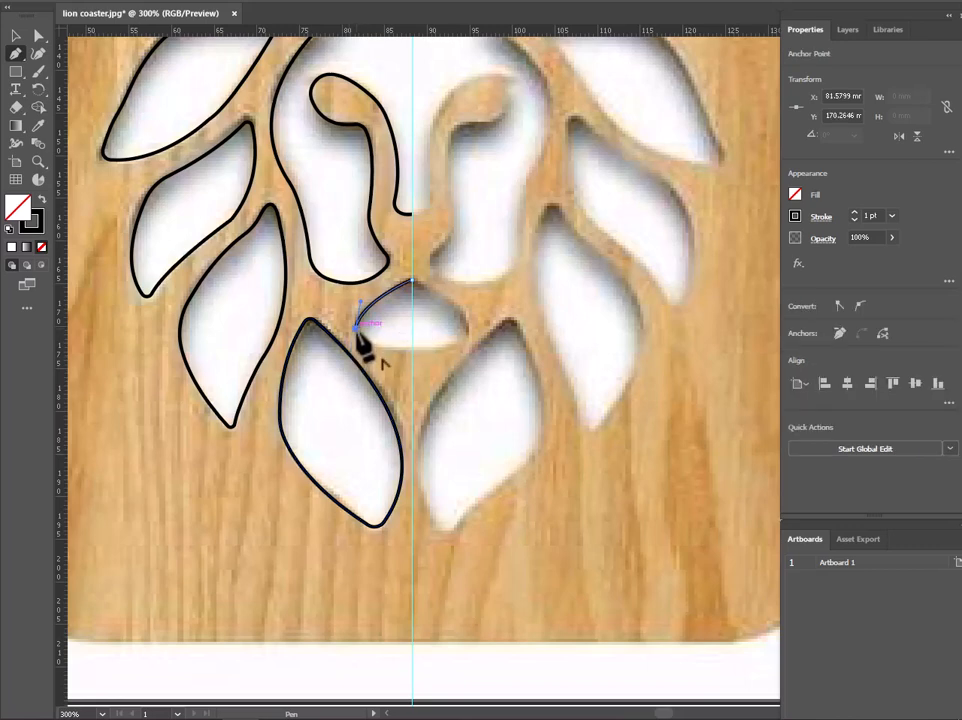
click(409, 350)
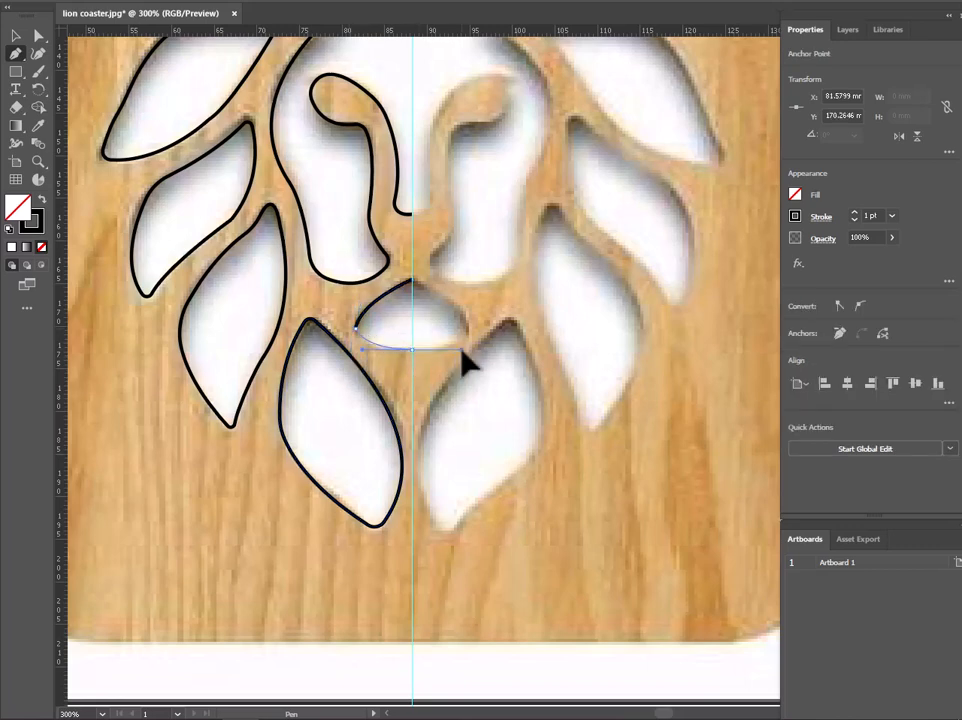
click(462, 350)
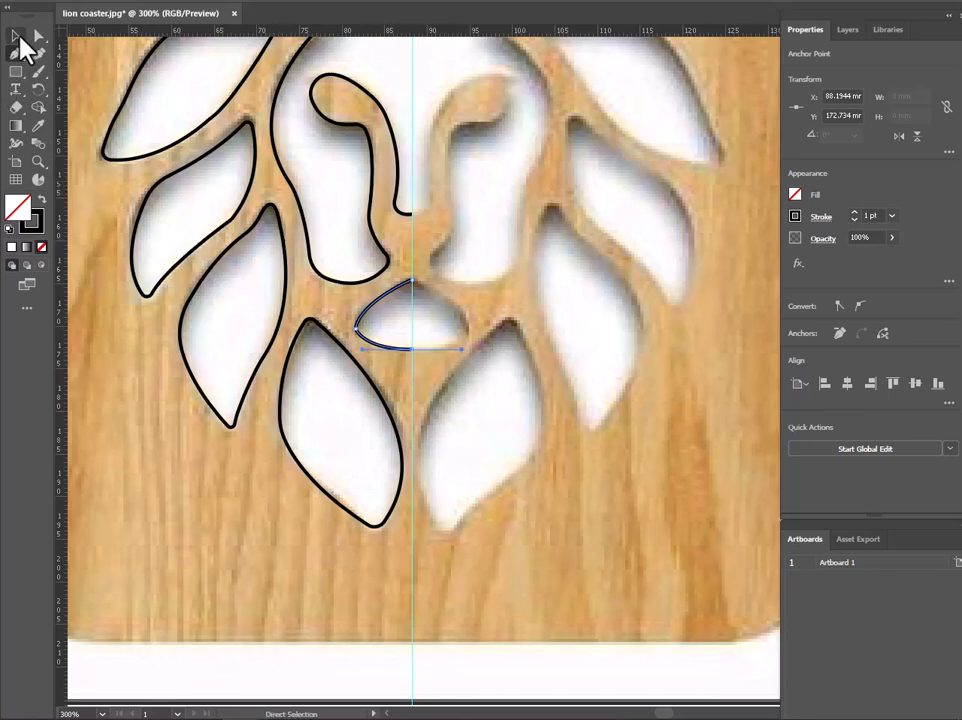
Slightly round the outer corner of the half-mouth path, then deselect it
click(38, 36)
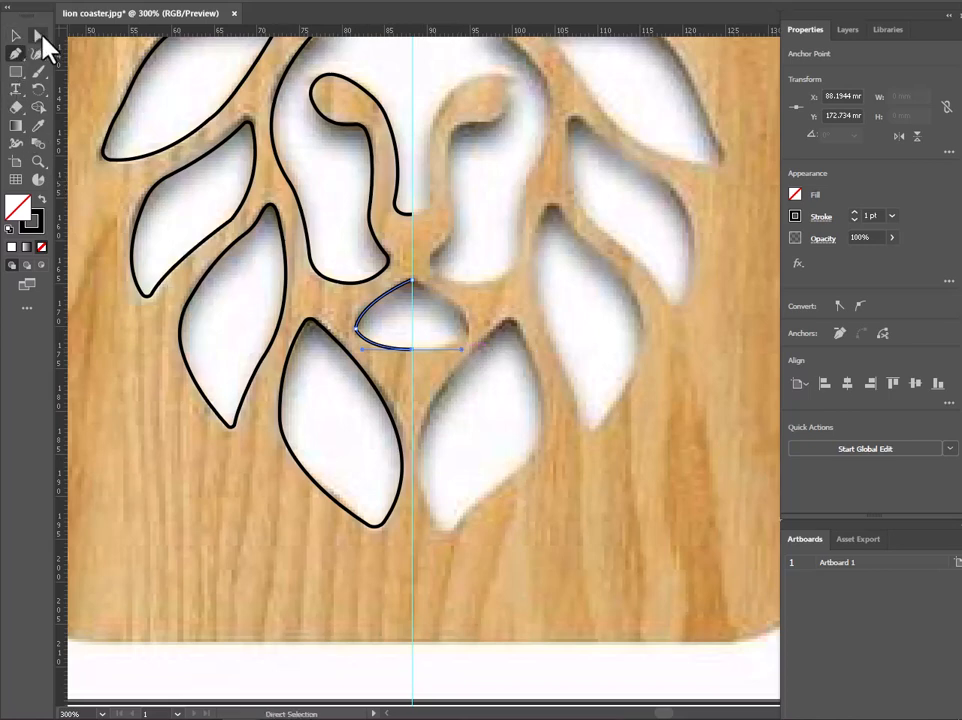
click(357, 330)
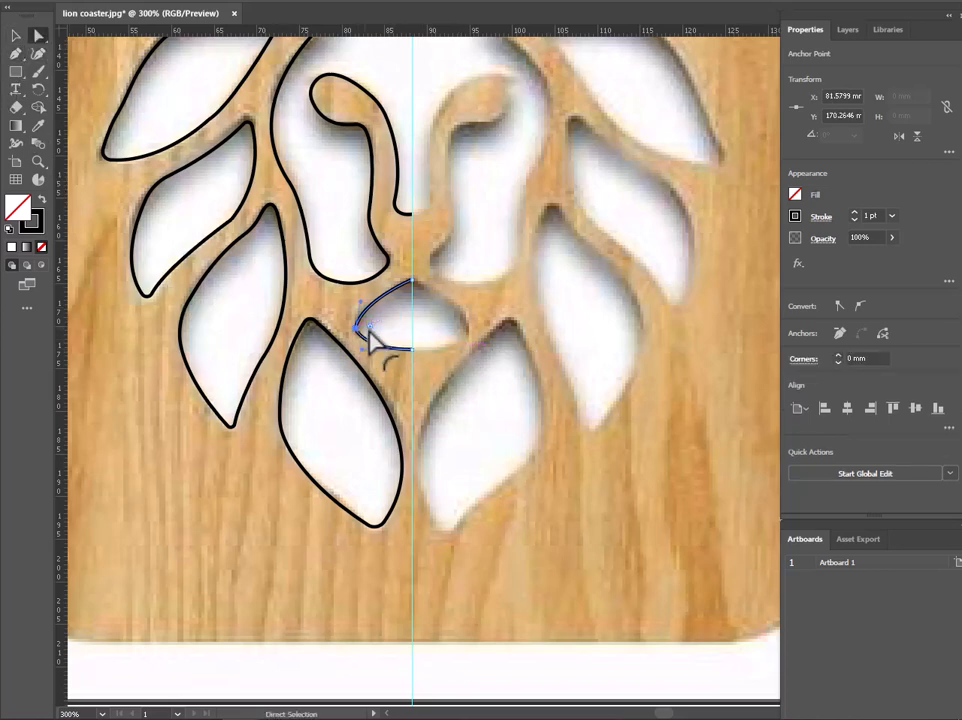
click(382, 389)
scroll(376, 397, down, 2)
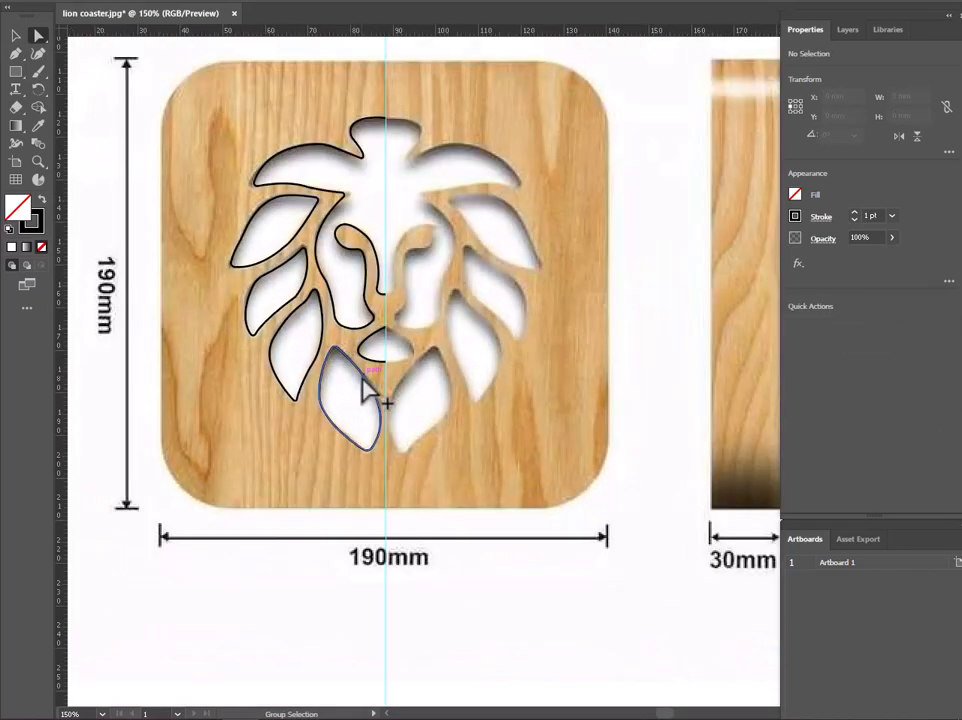
scroll(350, 225, up, 1)
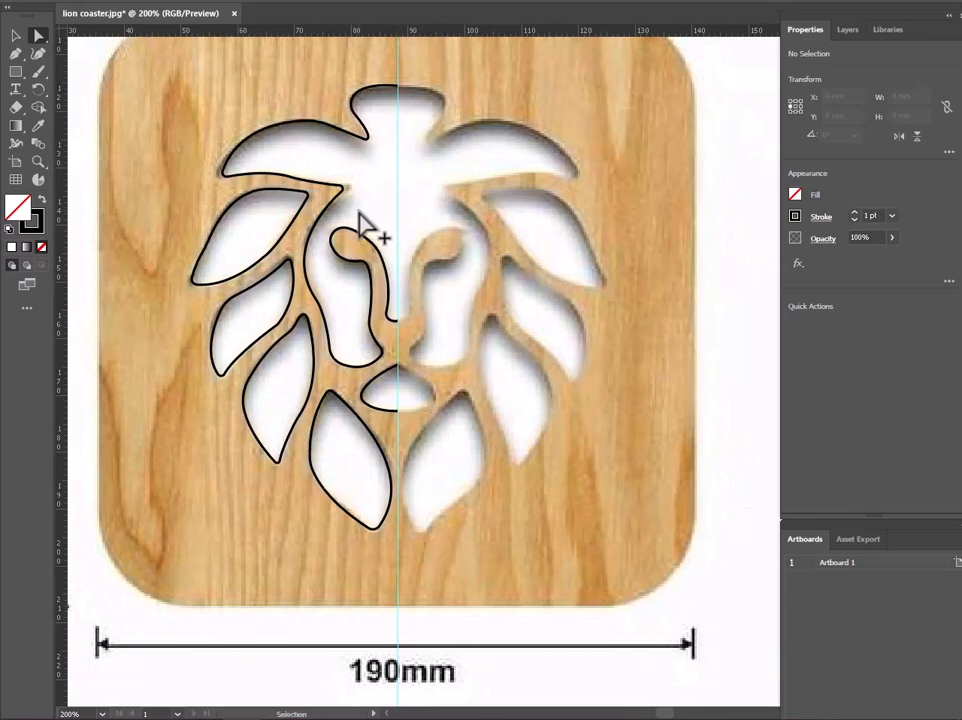
key(ctrl+s)
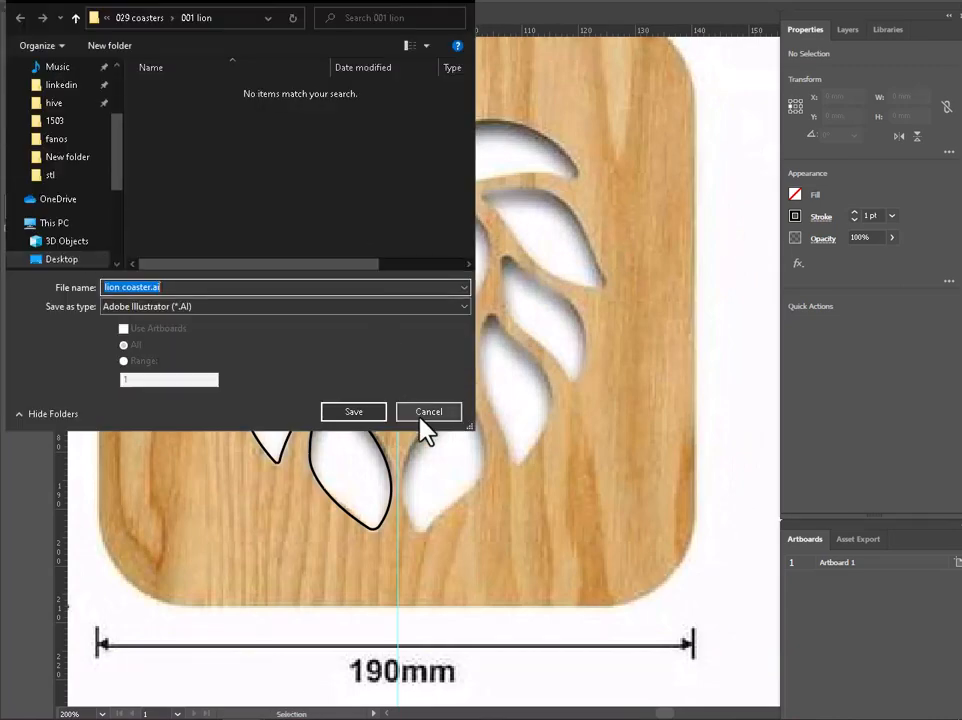
click(425, 411)
Select all the traced paths of the lion's left half and group them
scroll(490, 279, down, 3)
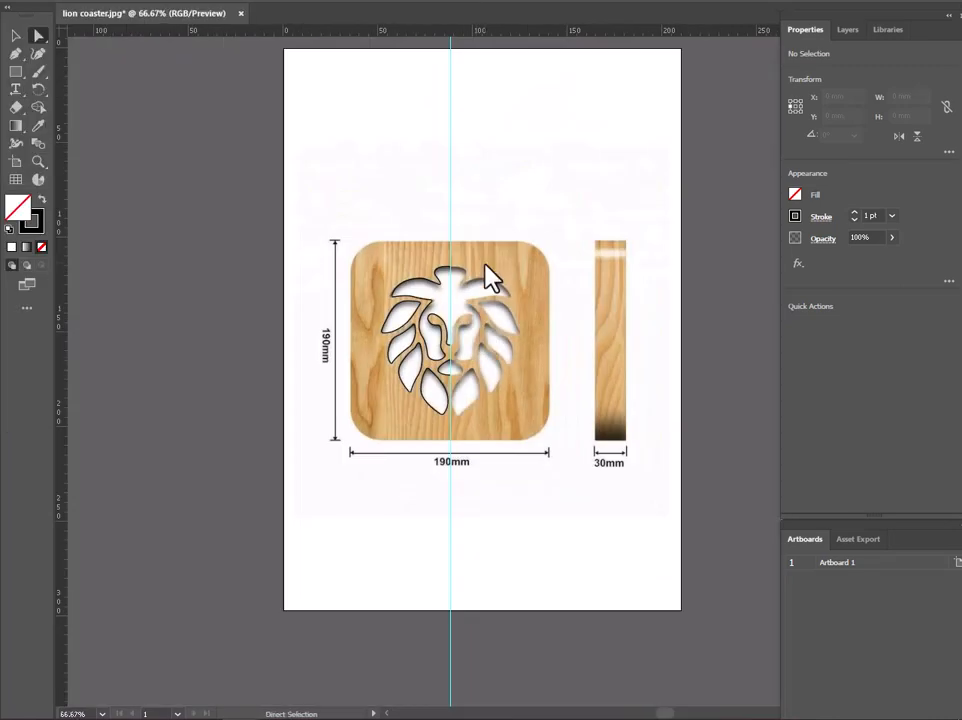
scroll(494, 275, up, 1)
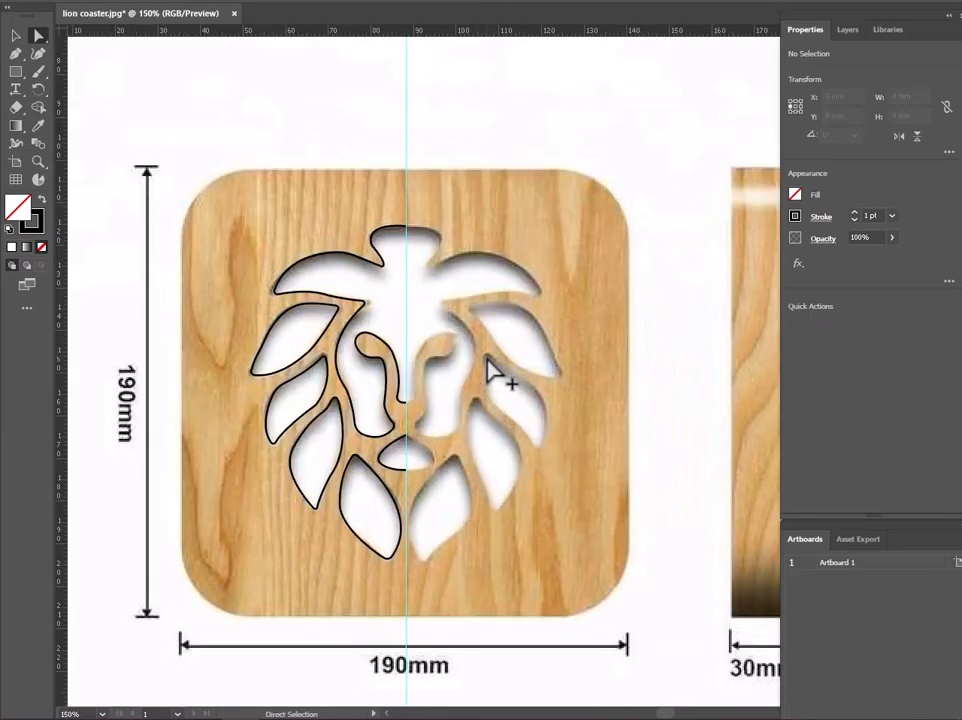
scroll(457, 290, up, 1)
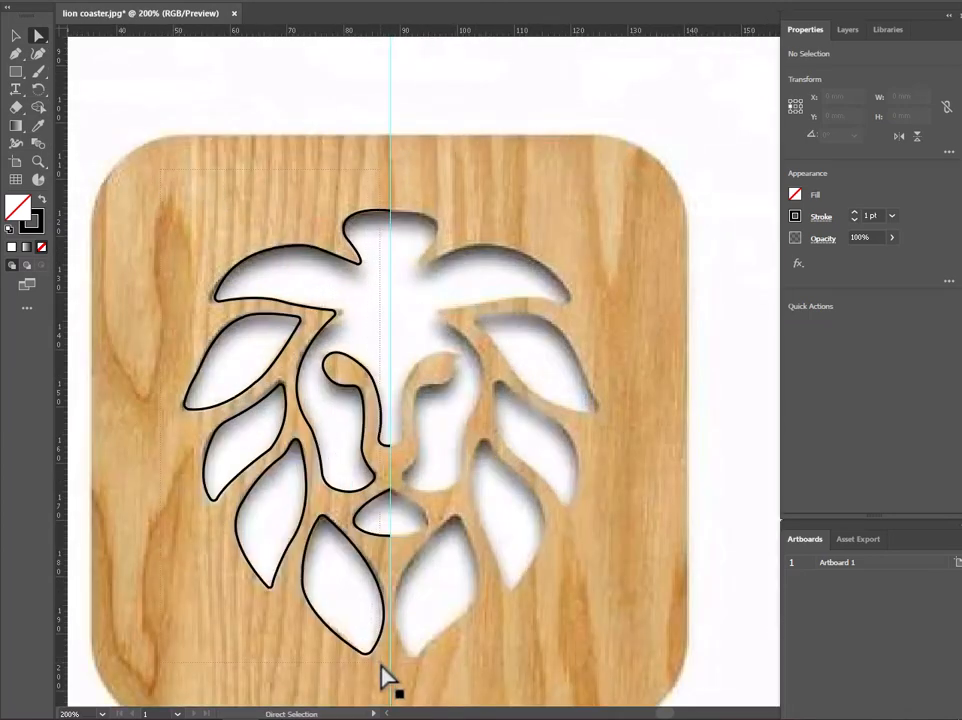
drag(386, 678, 392, 300)
key(ctrl+g)
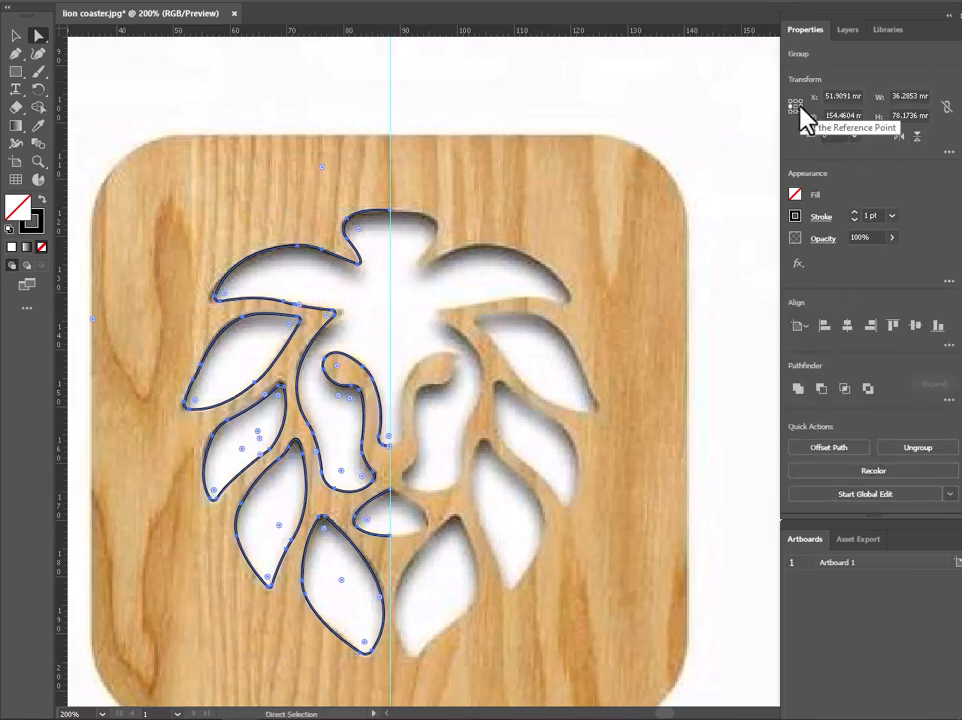
Create a copy of the left-half group reflected across the vertical axis
right_click(255, 262)
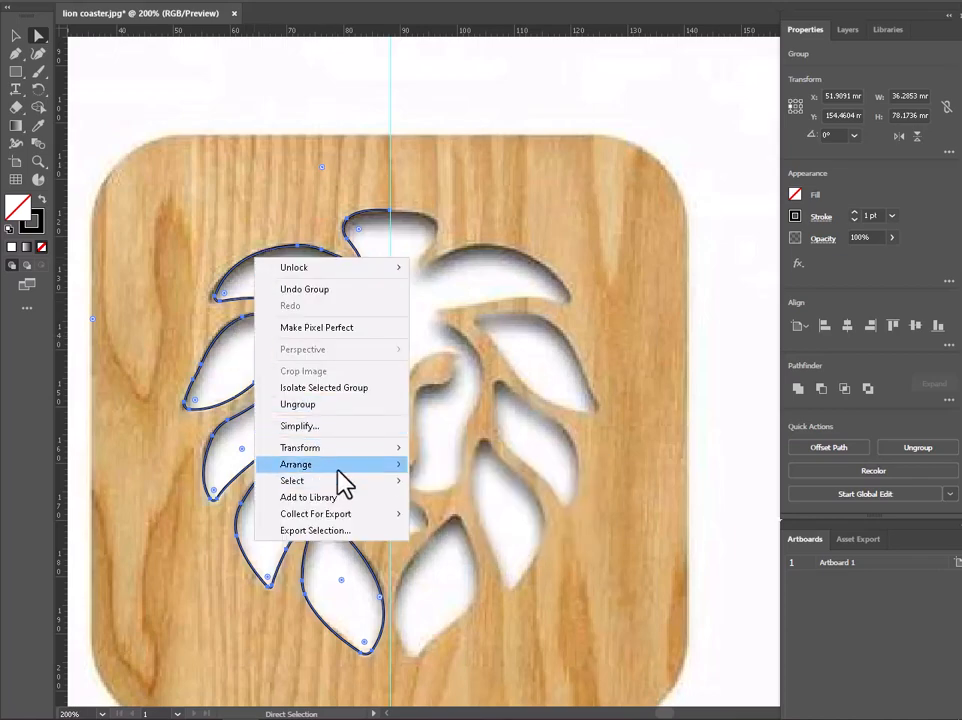
mouse_move(350, 448)
click(453, 500)
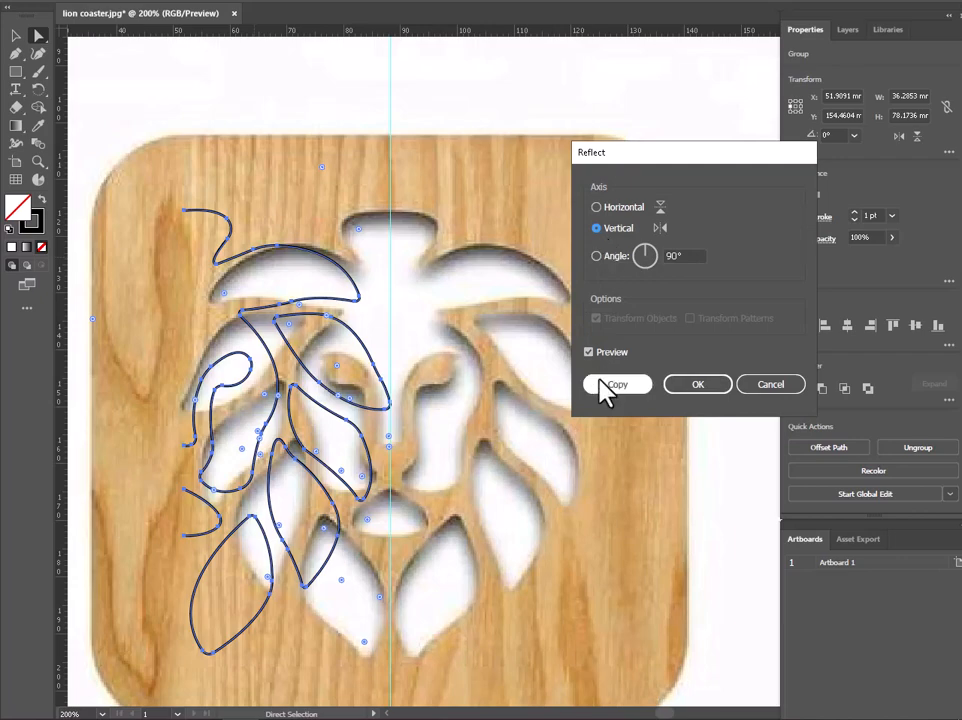
click(604, 385)
Move the mirrored group onto the lion's right half so its inner ends meet the left half at the centre guide, at about X 88.07 mm
drag(213, 224, 405, 205)
scroll(402, 215, up, 5)
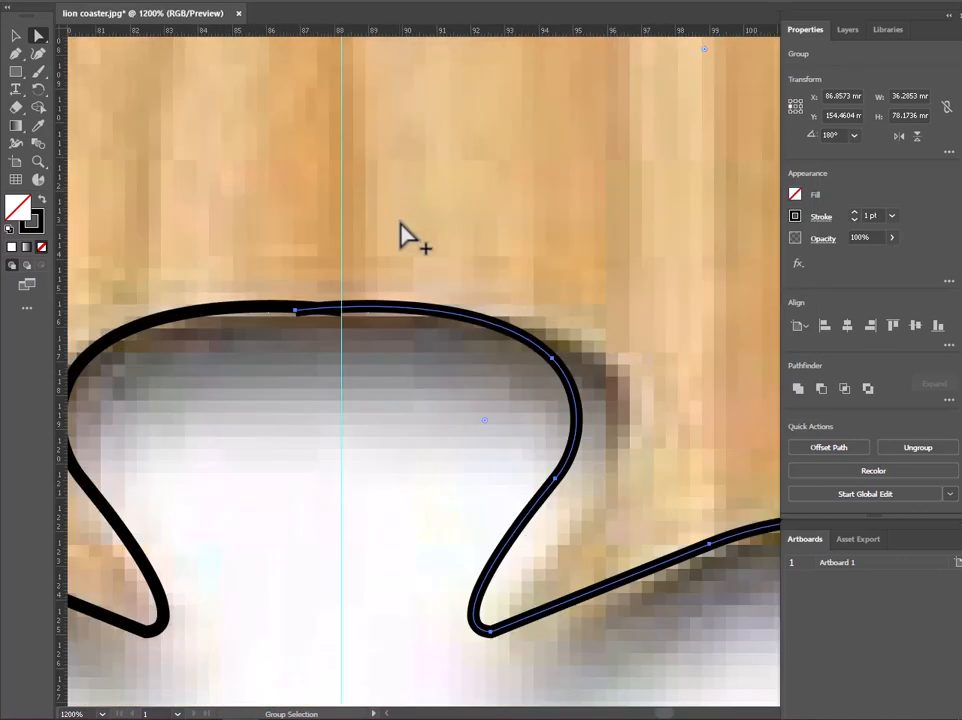
drag(381, 318, 423, 318)
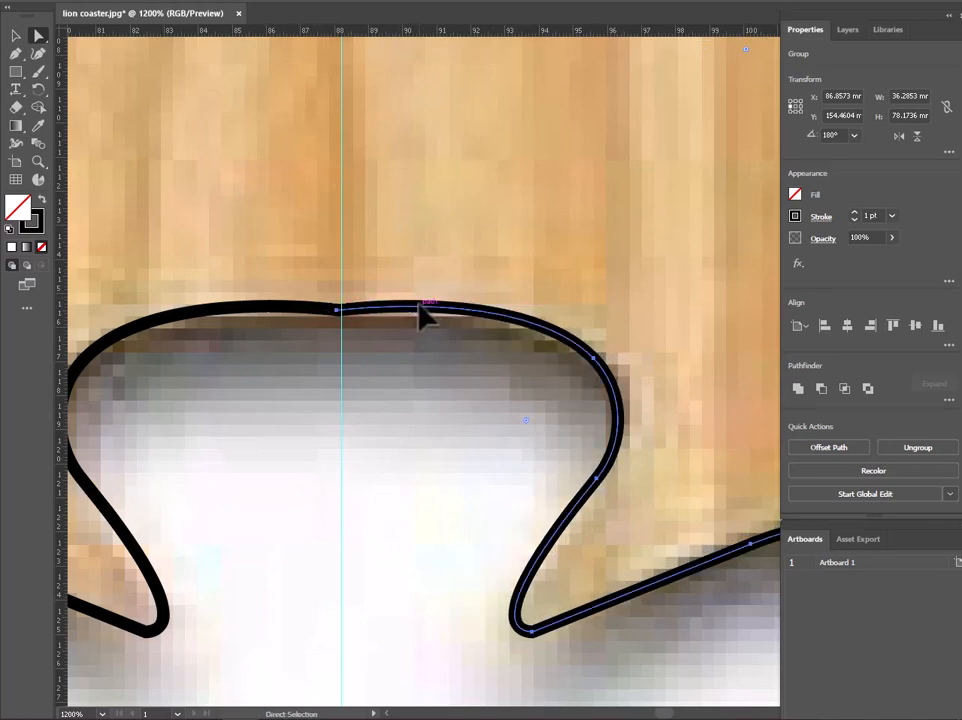
scroll(401, 344, down, 6)
scroll(391, 434, up, 1)
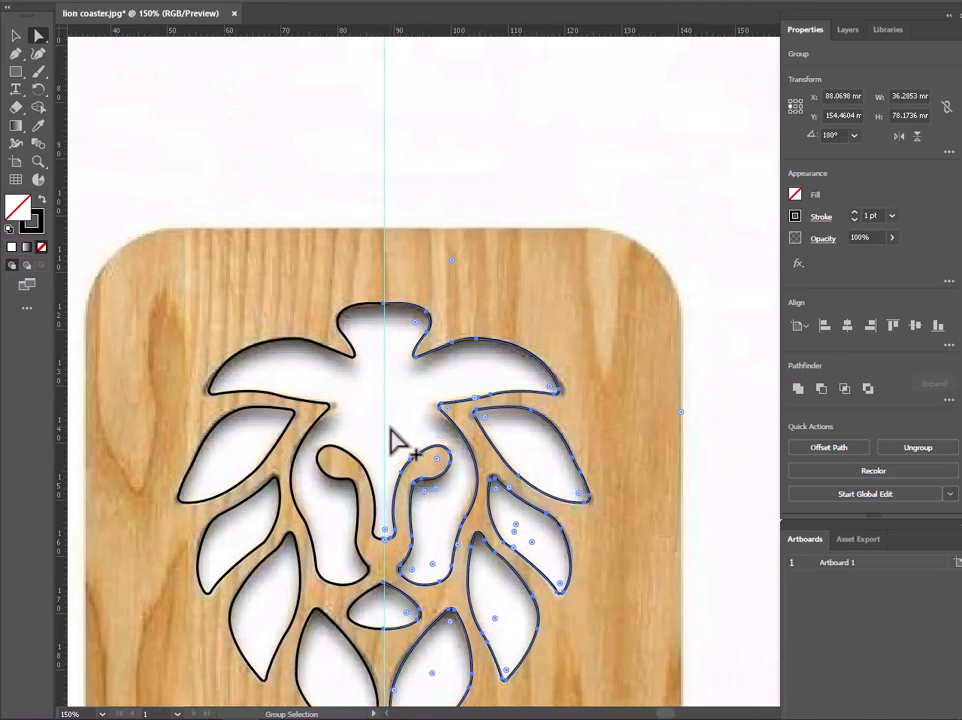
Select both halves of the main face outline and examine how their ends meet at the centre guide above the crown
click(378, 320)
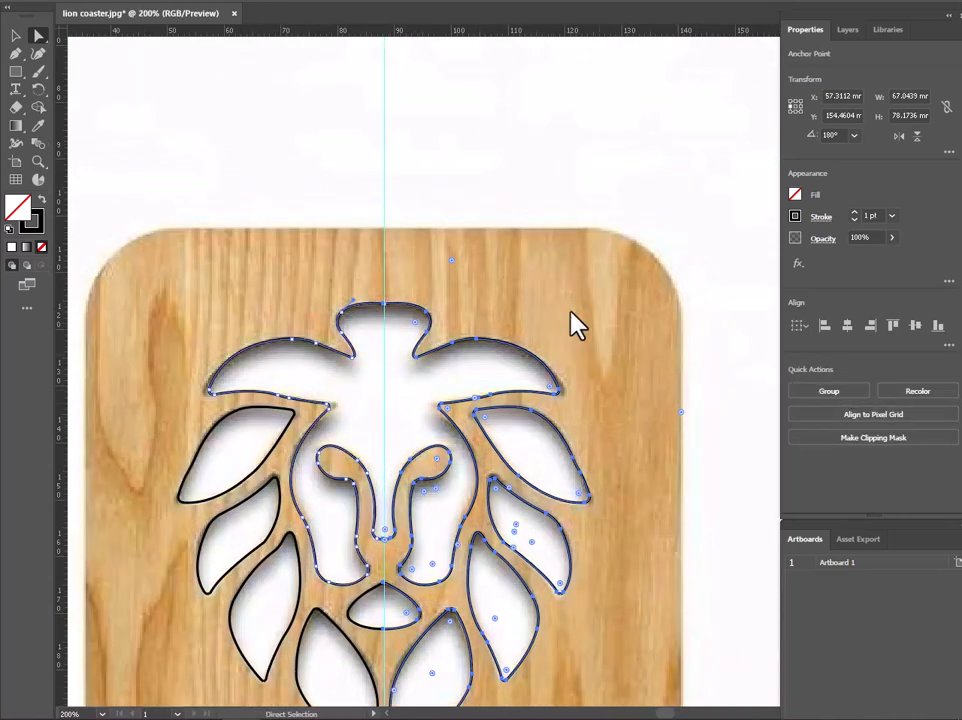
click(522, 354)
click(507, 347)
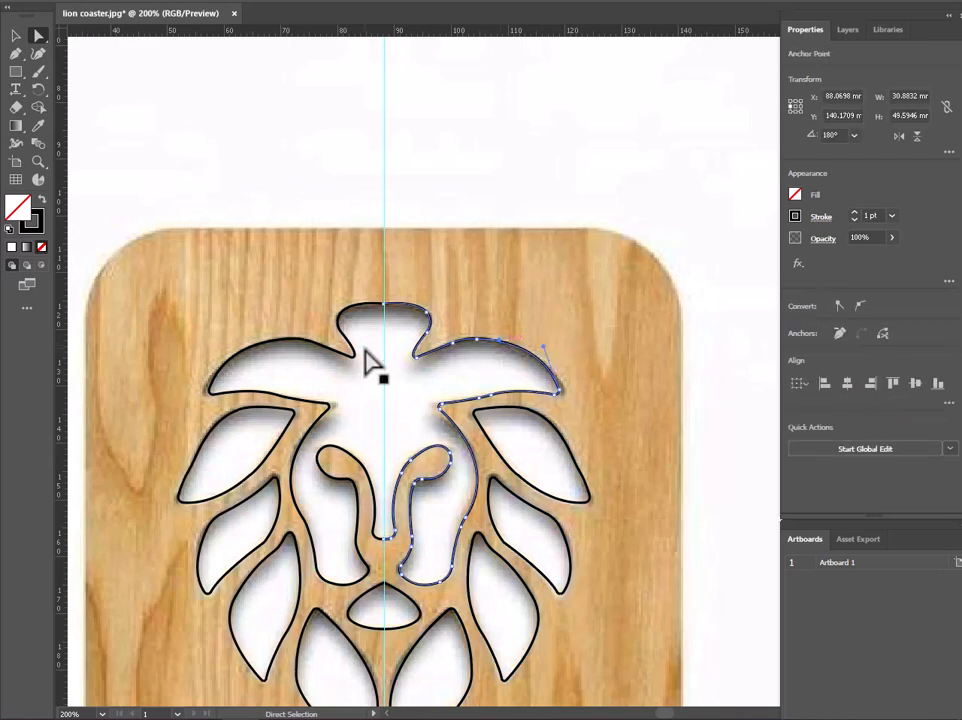
shift+click(357, 306)
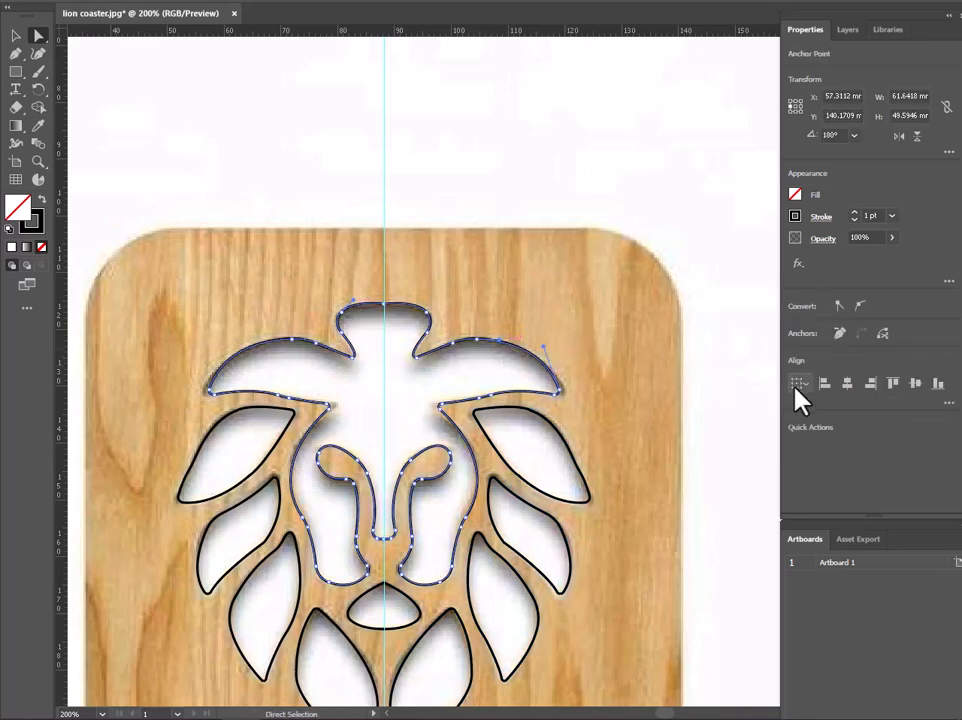
scroll(661, 361, down, 1)
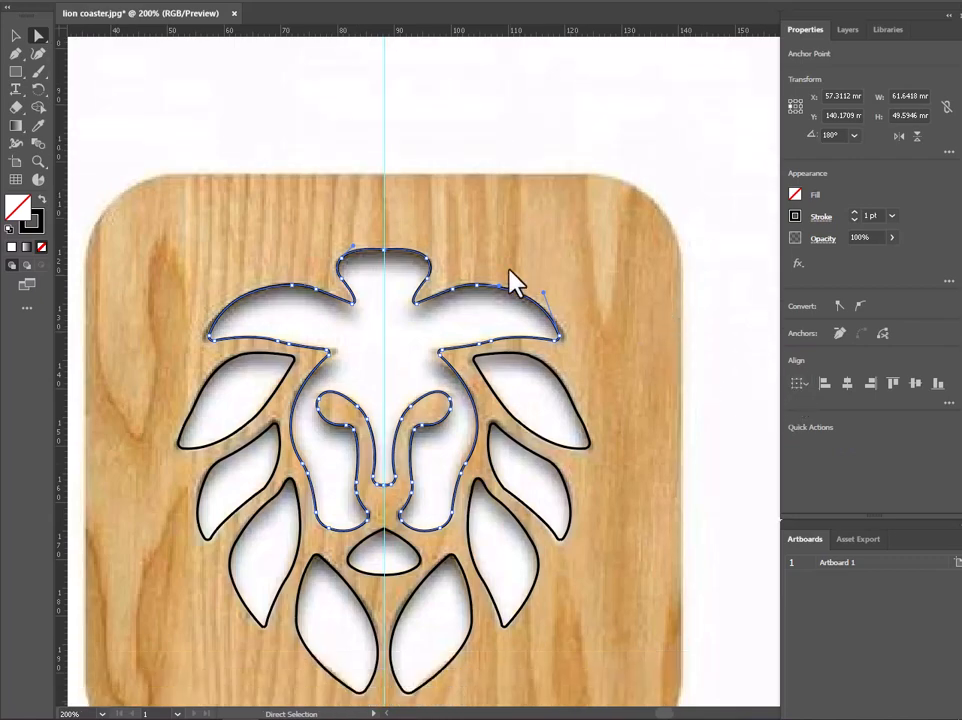
scroll(361, 251, up, 5)
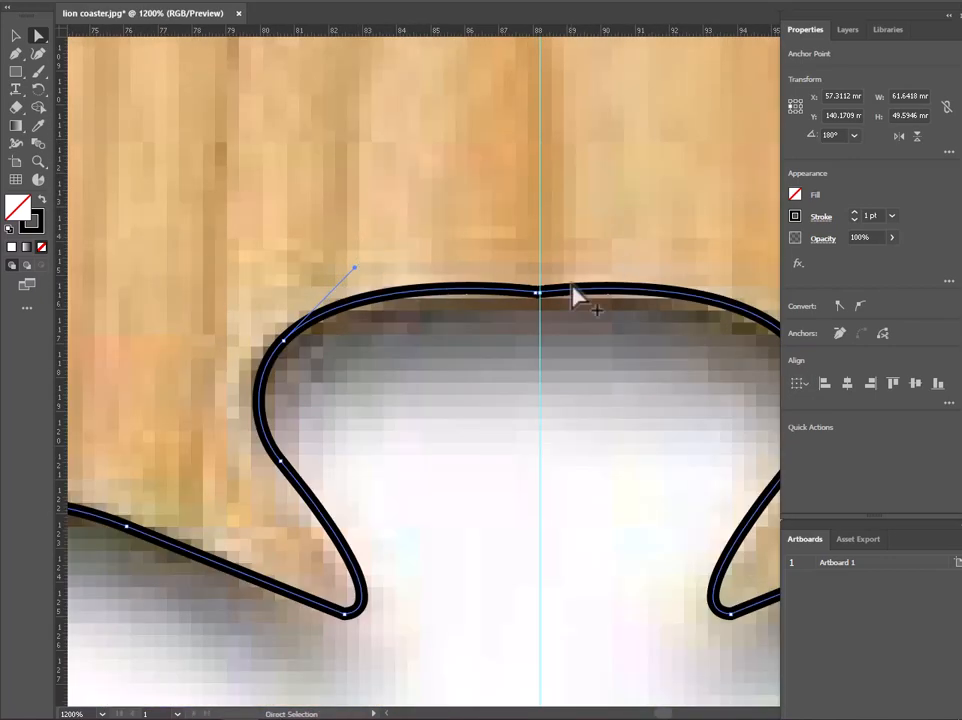
scroll(575, 295, up, 3)
scroll(554, 265, up, 1)
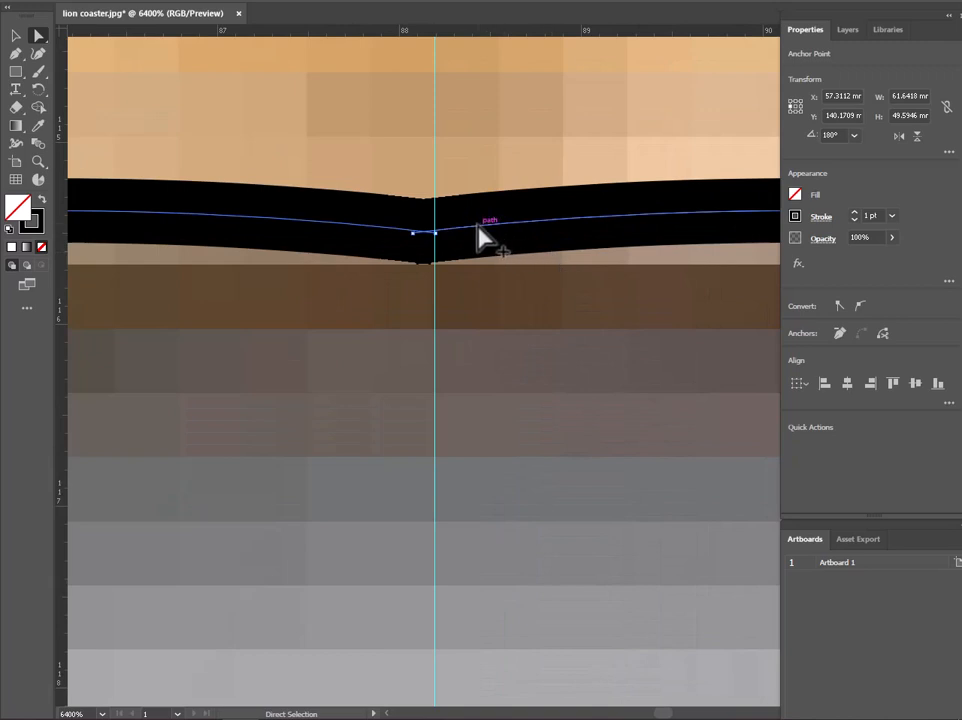
drag(473, 226, 490, 228)
key(ctrl+z)
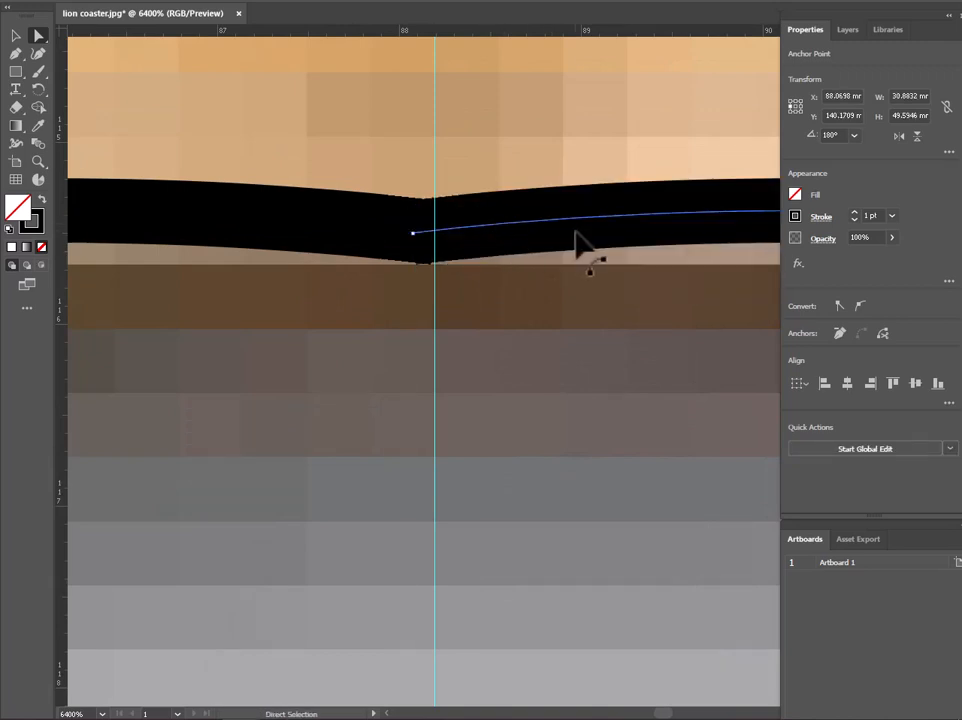
click(568, 236)
drag(565, 218, 577, 242)
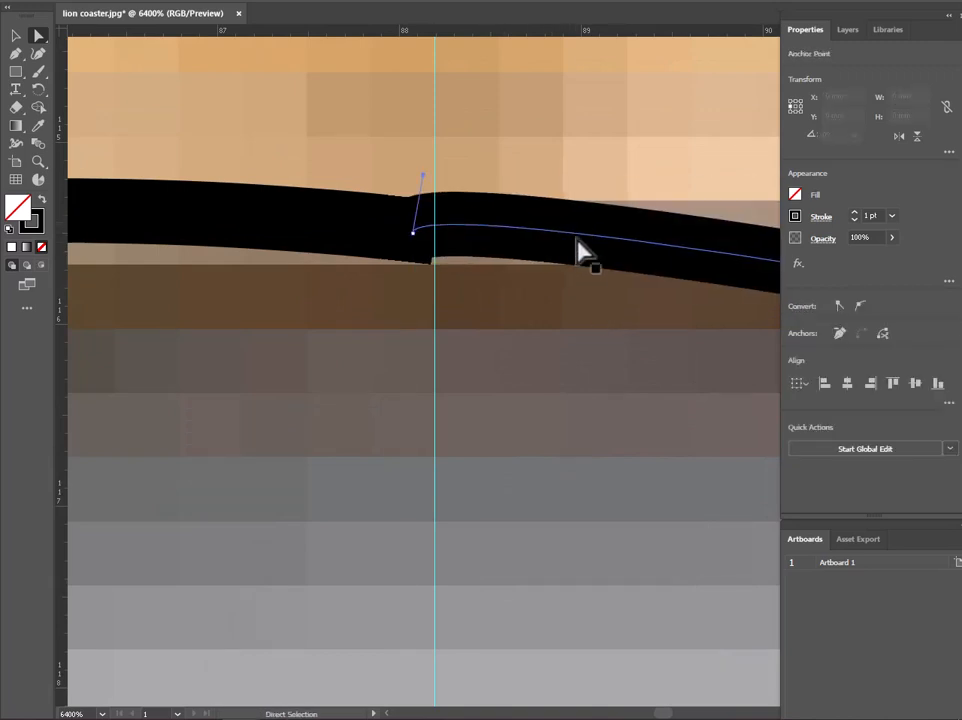
key(ctrl+z)
Move the mirrored group to the centre guide at about X 88.19 mm, join it with the left half, and deselect
click(17, 36)
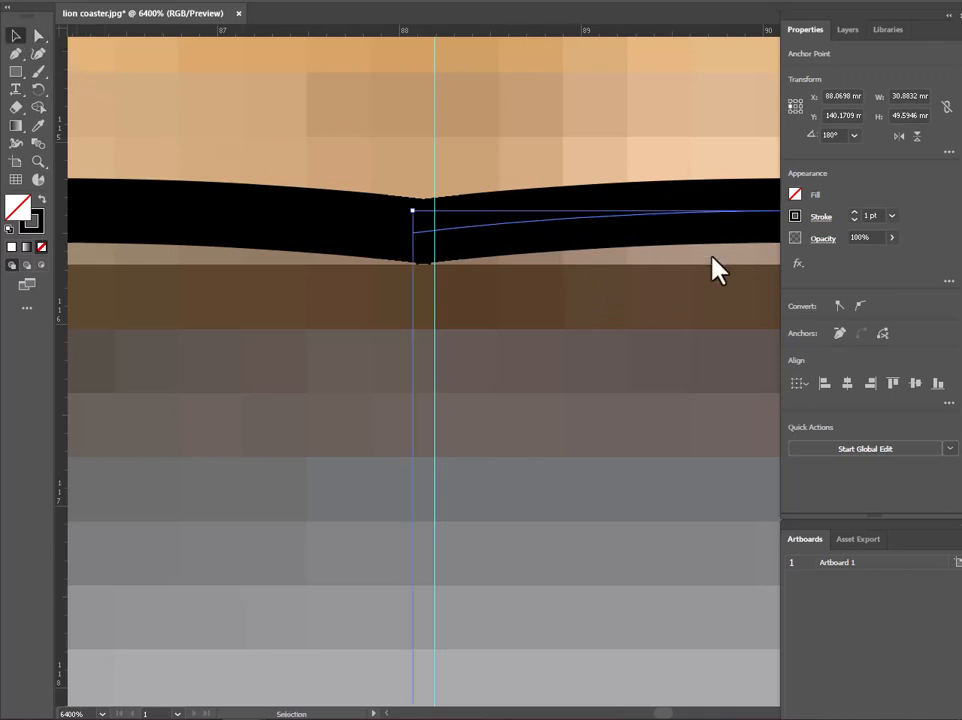
drag(574, 218, 604, 218)
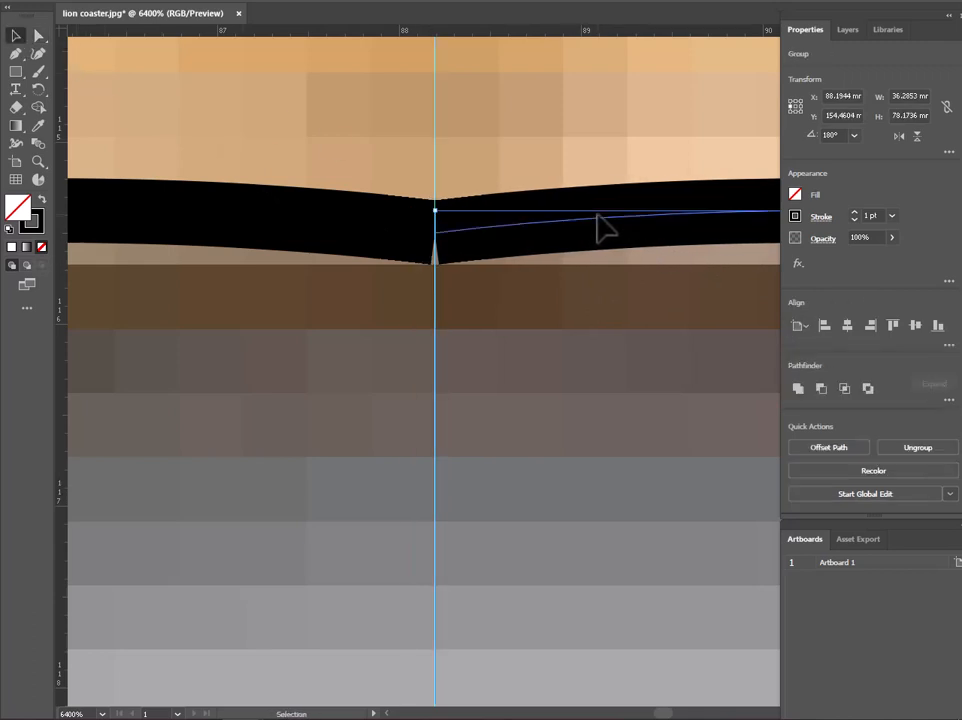
scroll(604, 218, down, 5)
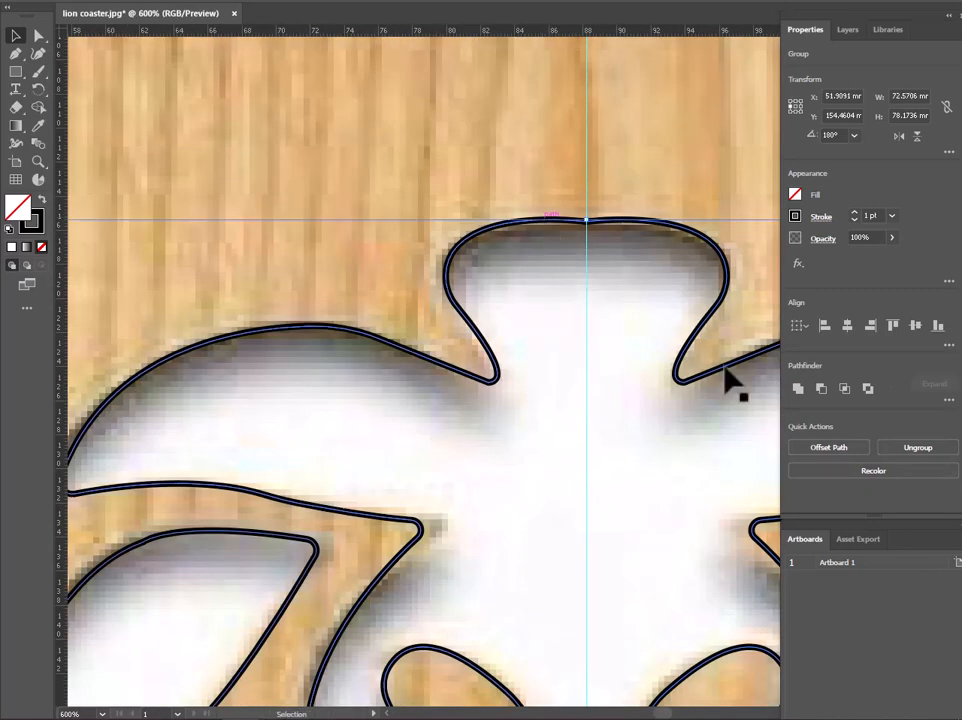
scroll(595, 296, down, 3)
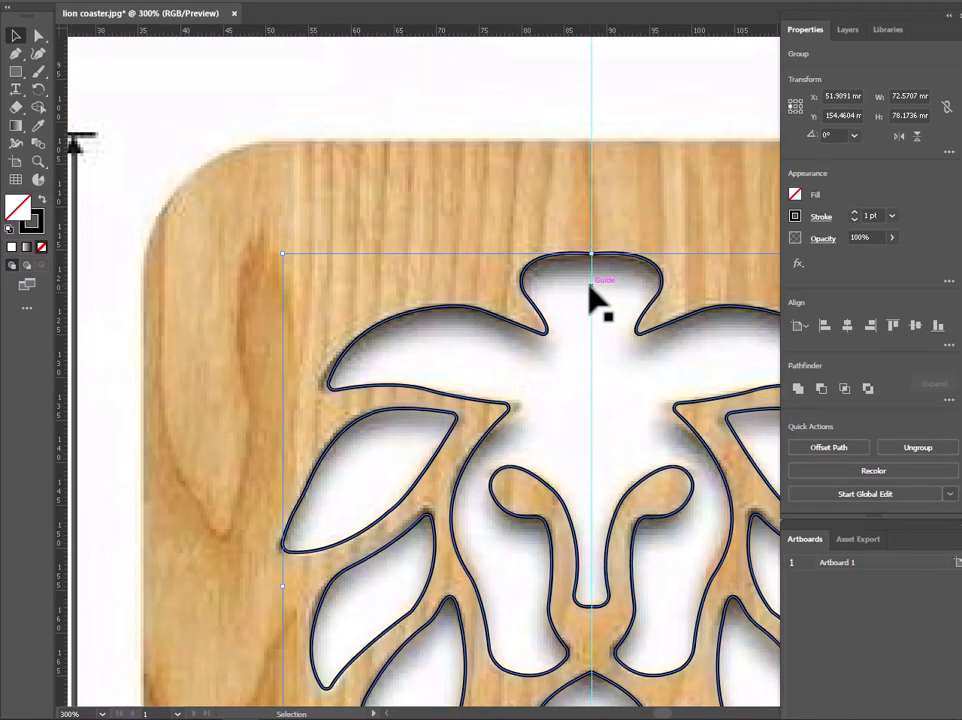
click(447, 228)
Round the corner where the two halves meet at the top centre of the crown, then deselect the artwork
scroll(509, 245, up, 6)
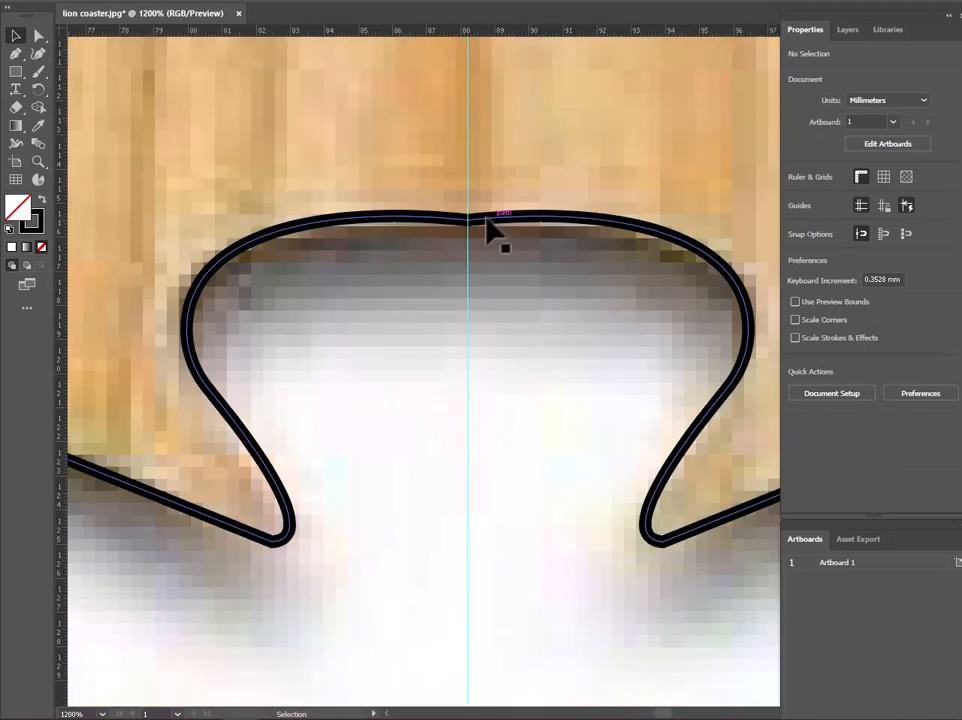
click(490, 224)
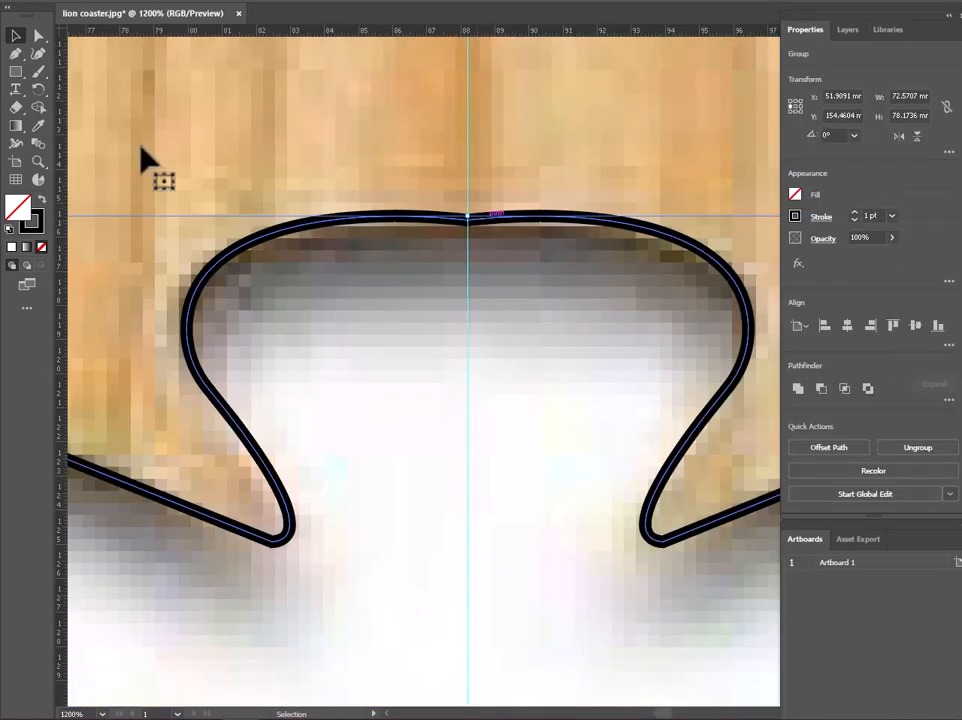
click(39, 36)
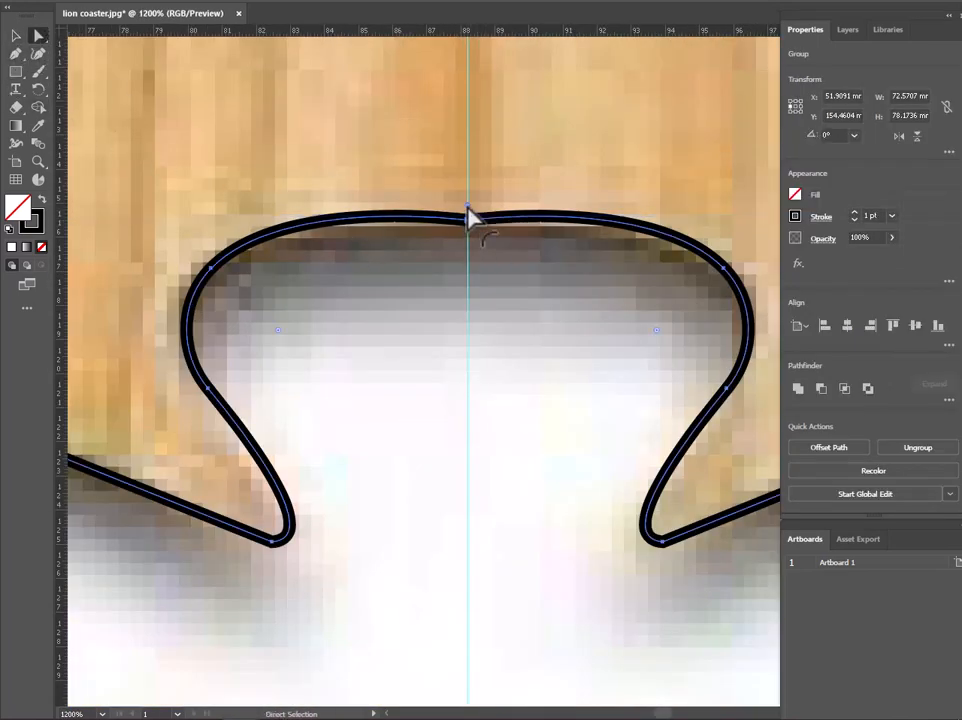
drag(470, 210, 563, 5)
scroll(489, 243, down, 5)
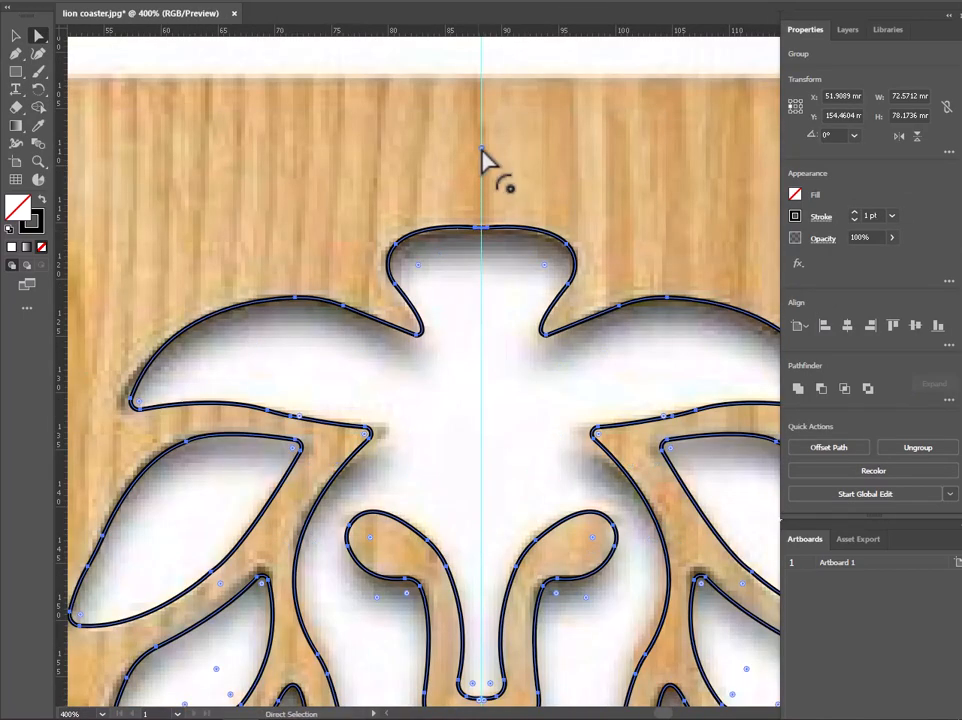
click(333, 275)
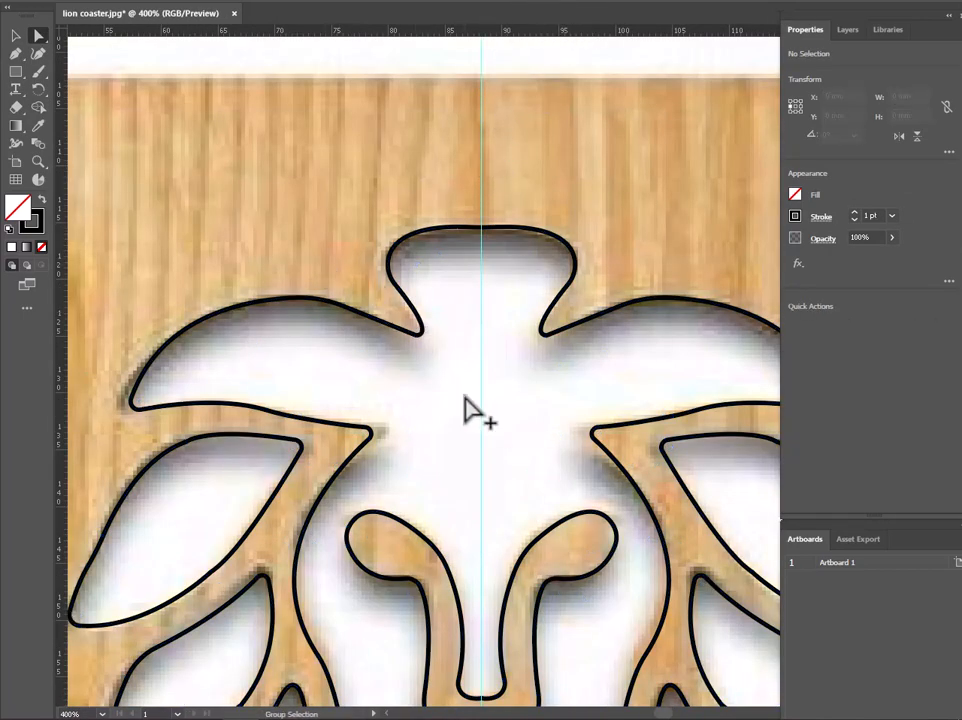
Check the joins along the centre guide at the nose and mouth, and check the whole lion by selecting its paths
scroll(465, 410, down, 2)
scroll(472, 515, down, 3)
scroll(498, 511, up, 1)
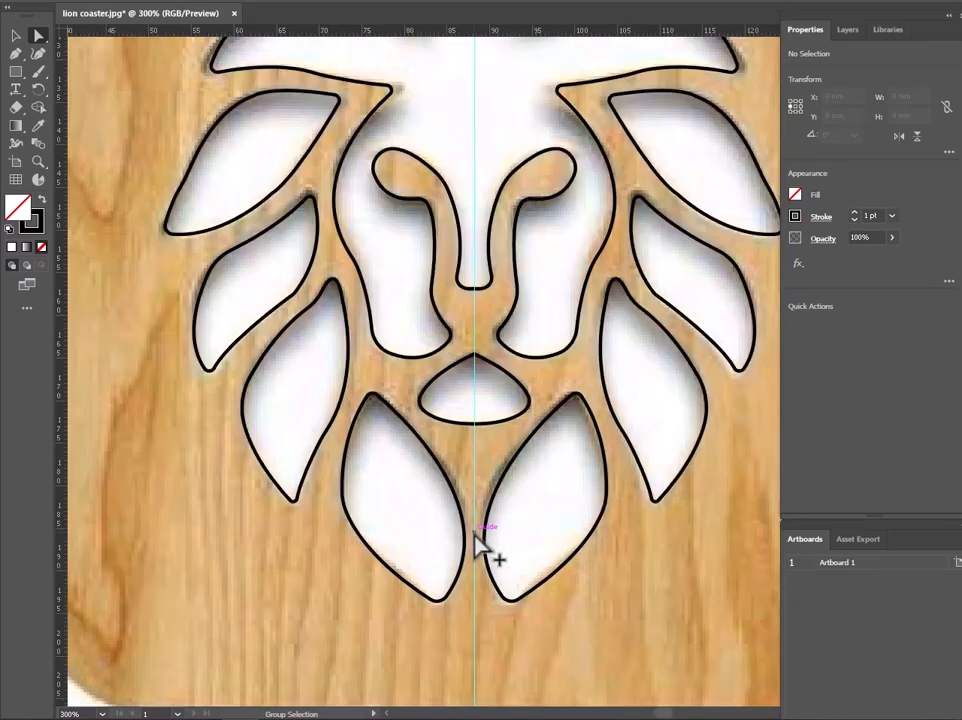
scroll(472, 320, up, 2)
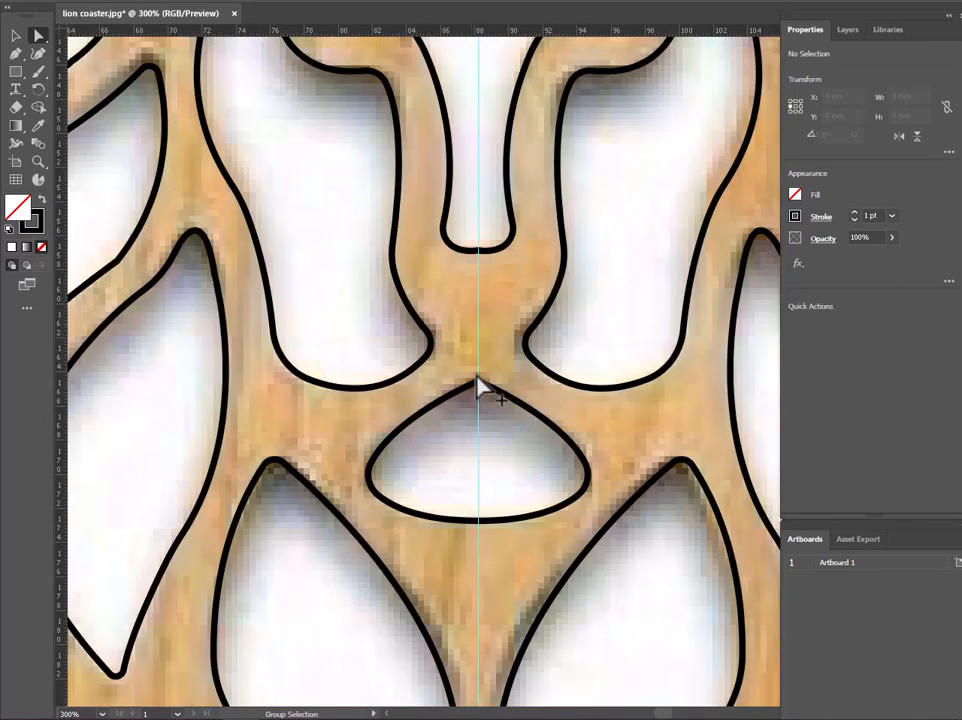
click(504, 396)
scroll(505, 397, down, 3)
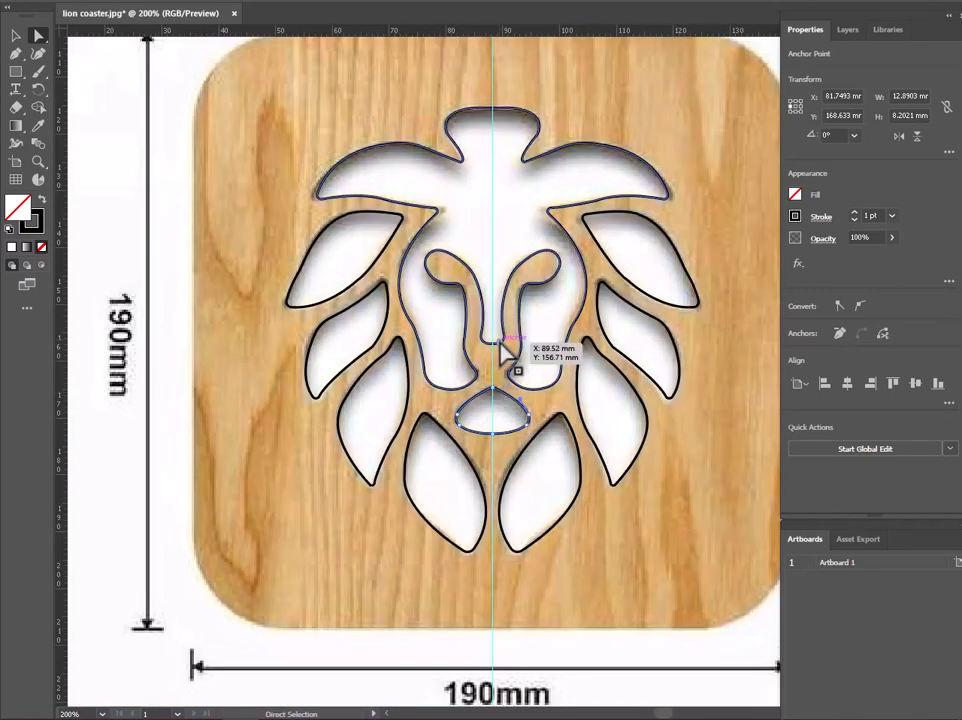
click(16, 36)
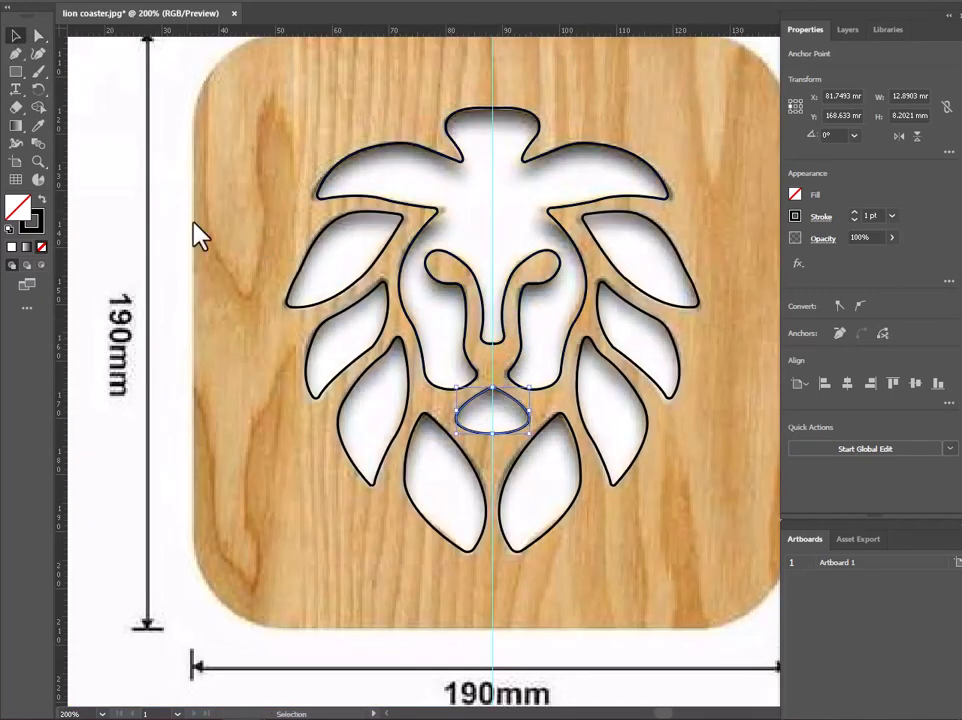
click(465, 318)
click(467, 315)
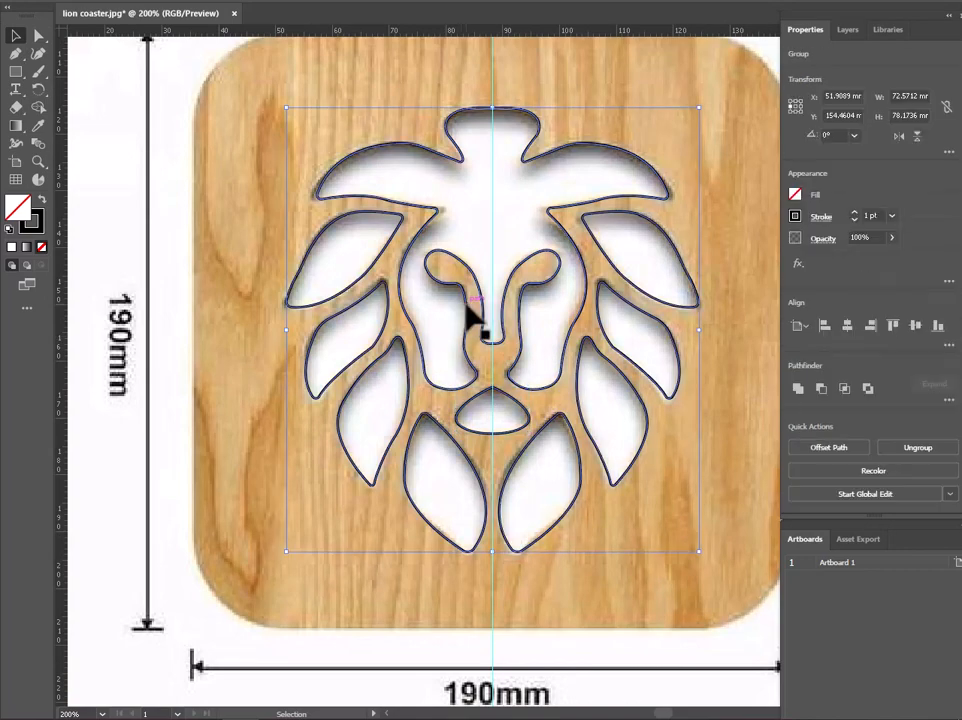
click(222, 312)
Move the complete lion group off the reference image onto the empty canvas beside the artboard and deselect it
key(ctrl+minus)
key(ctrl+minus)
key(ctrl+minus)
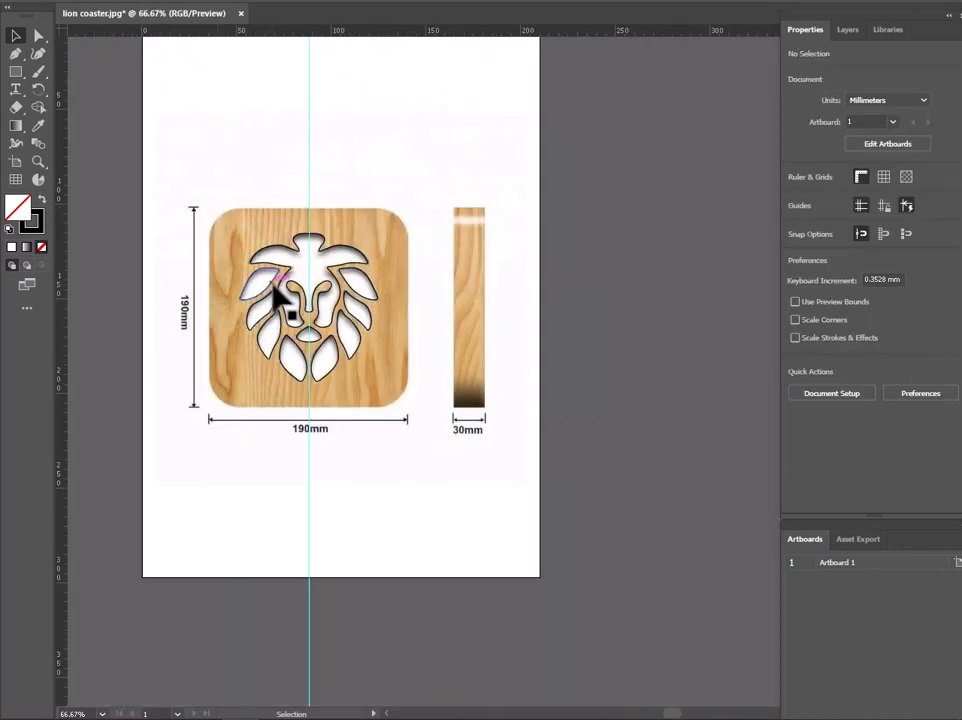
drag(272, 285, 646, 416)
click(642, 555)
Draw a rectangle around the lion and set its width and height to 100 mm each
drag(618, 572, 208, 468)
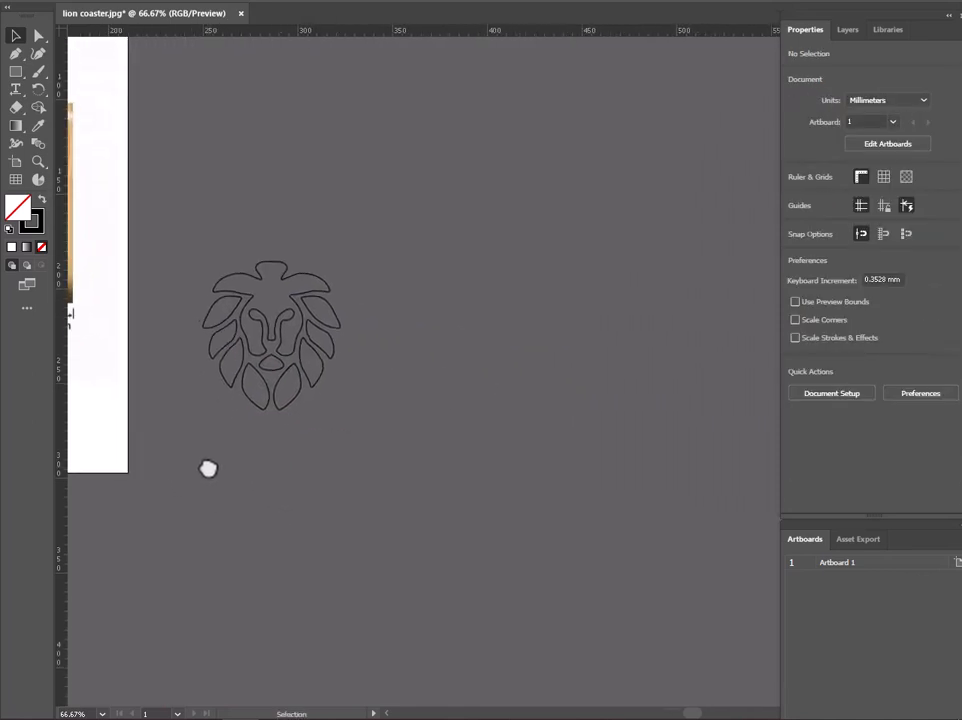
key(ctrl+plus)
key(ctrl+plus)
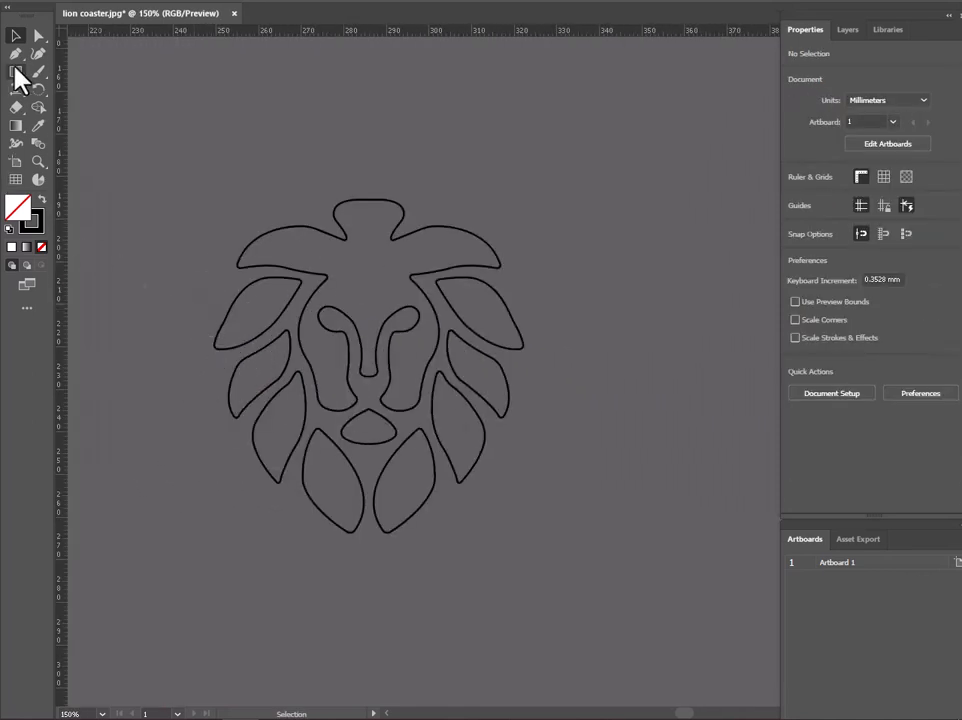
click(16, 72)
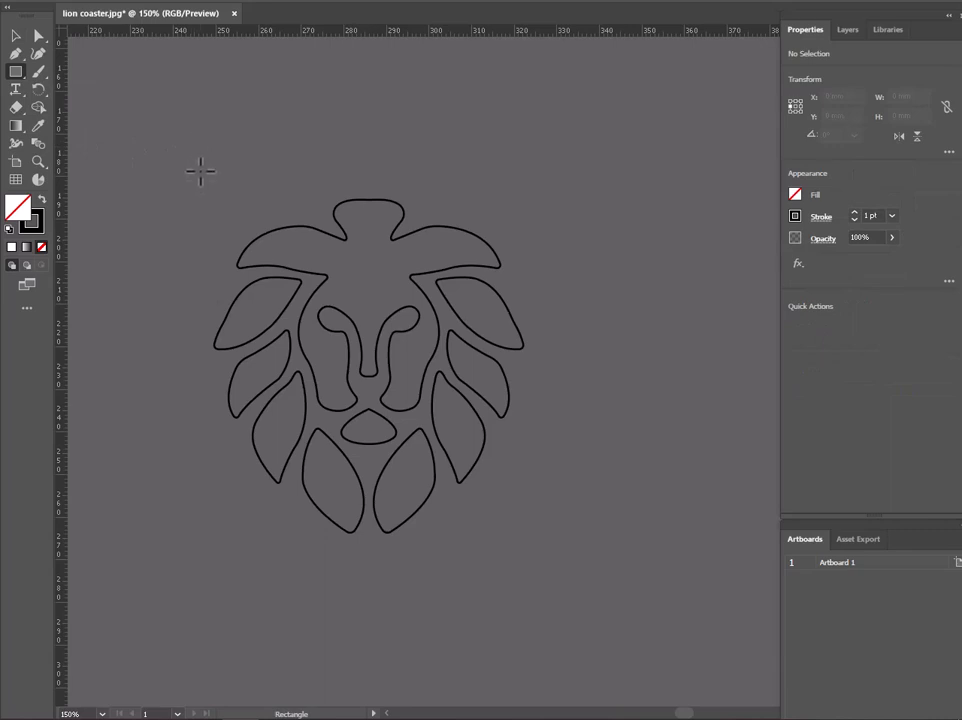
drag(200, 171, 551, 559)
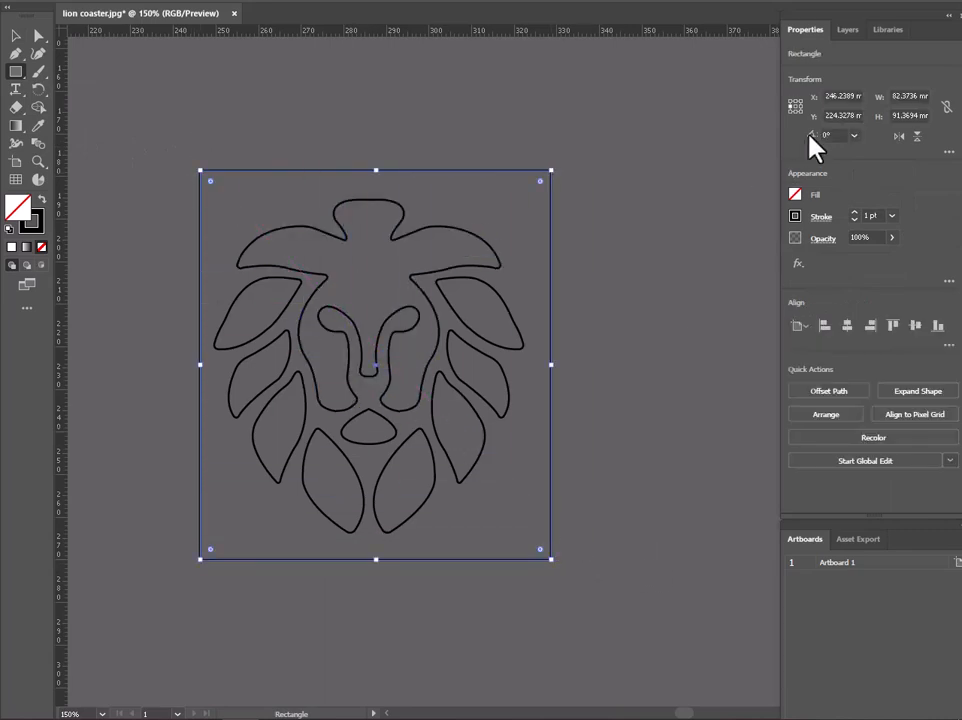
click(897, 96)
text(100)
key(Tab)
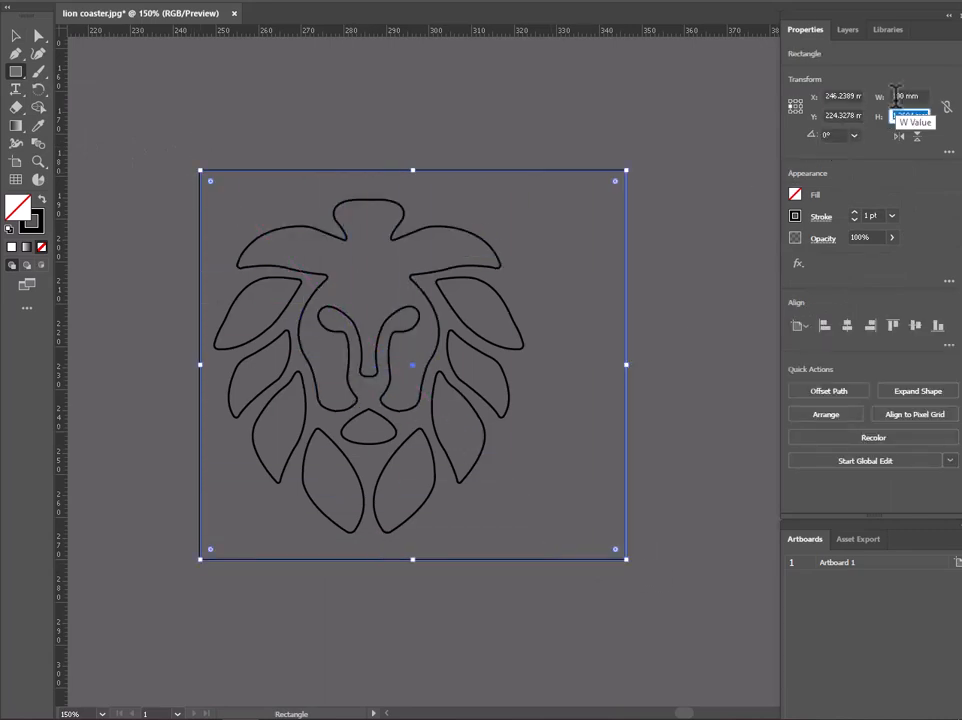
text(100)
key(Tab)
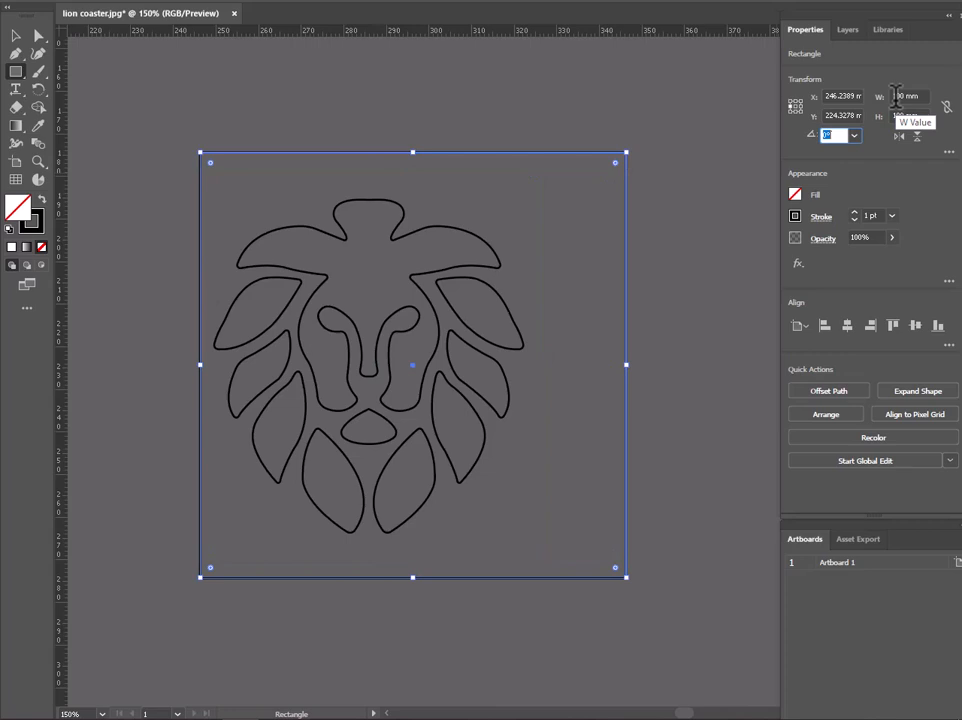
Align the lion and the square to each other's horizontal and vertical centres, then deselect them
click(15, 38)
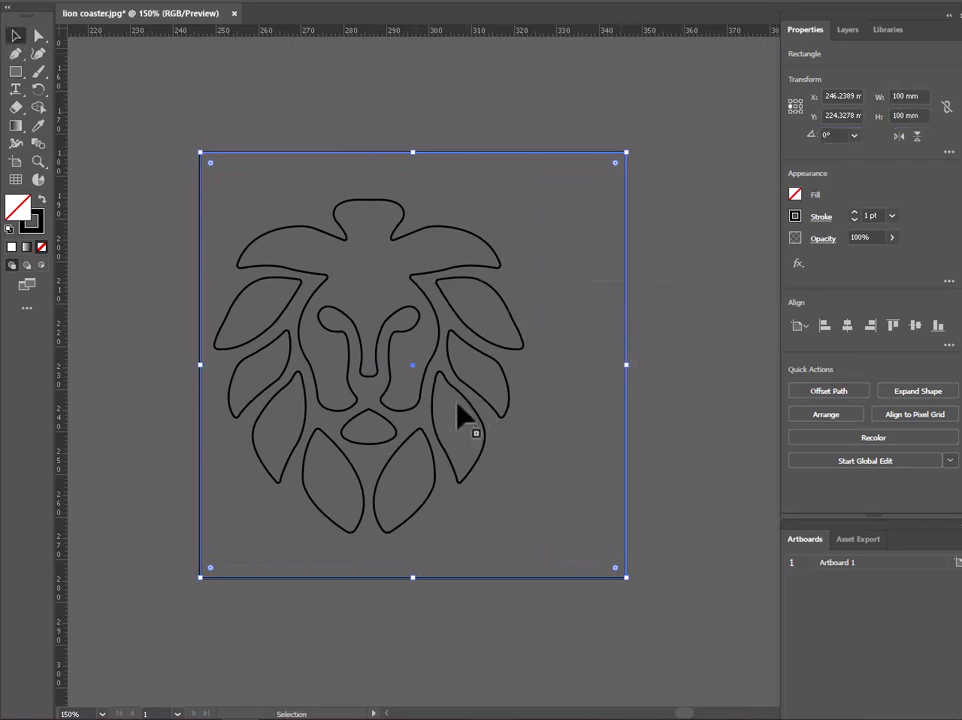
key(ctrl+a)
click(845, 325)
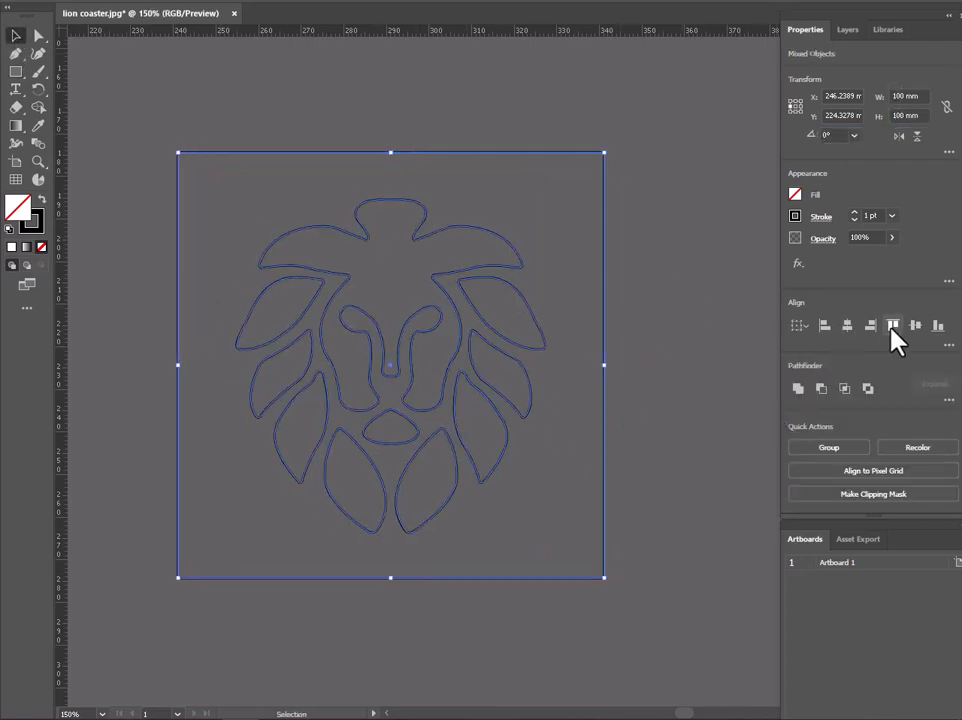
click(916, 325)
click(674, 355)
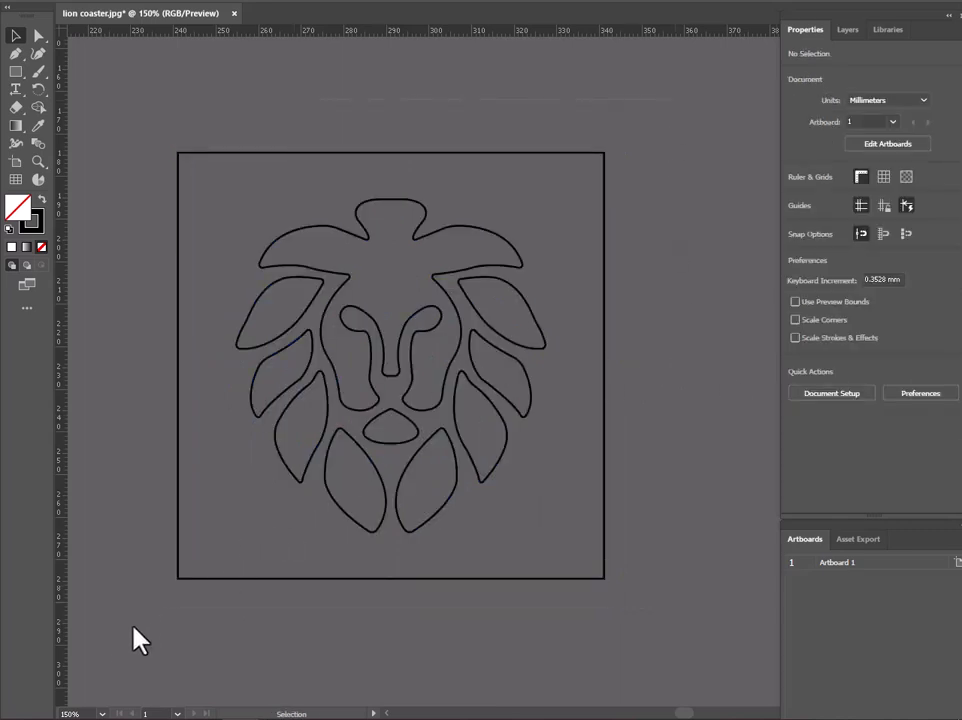
Round all four corners of the square frame around the lion to match the coaster's shape, then deselect it
key(ctrl+a)
click(200, 622)
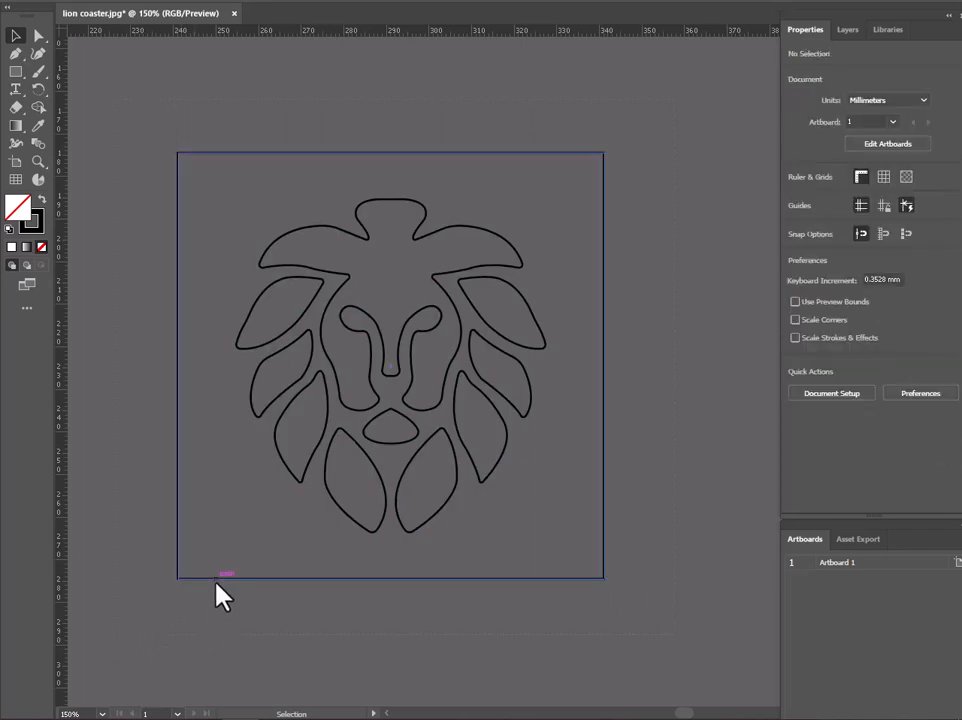
click(217, 579)
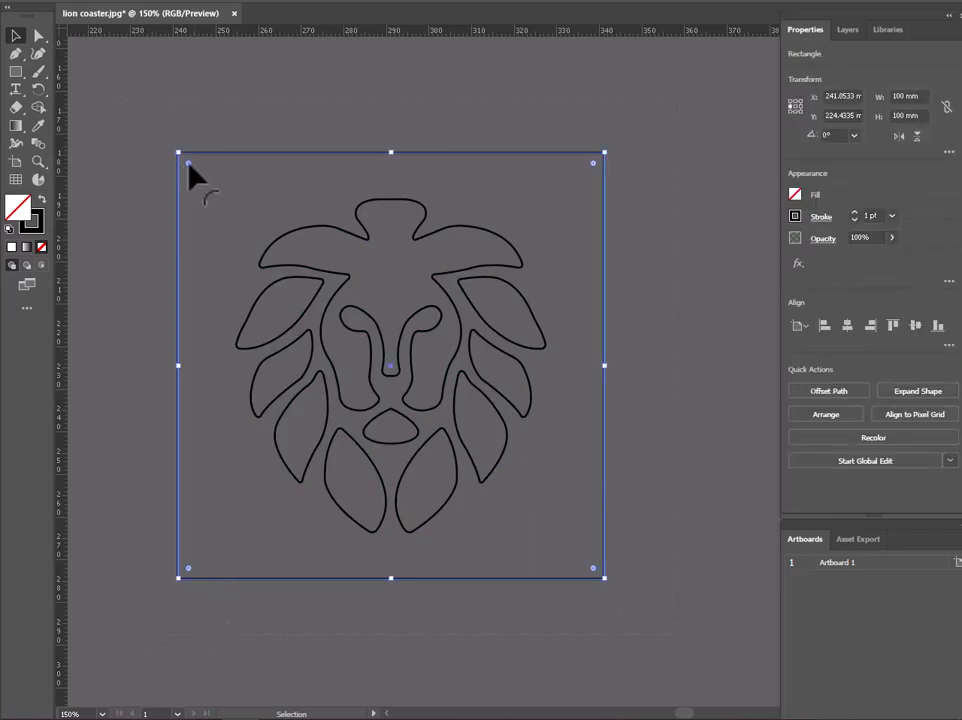
drag(189, 164, 221, 200)
click(178, 122)
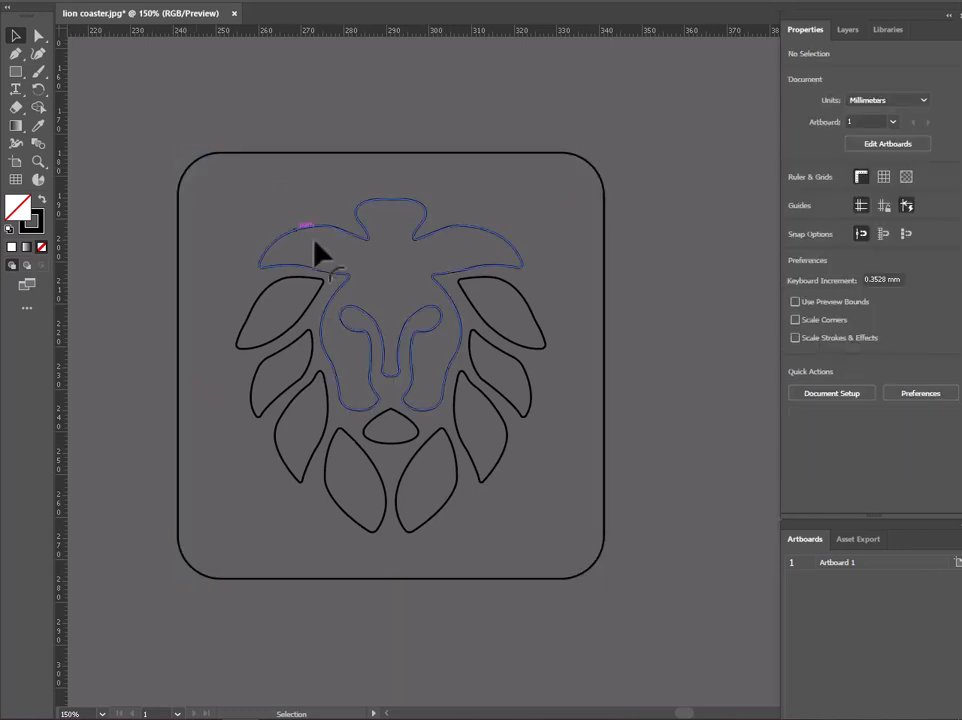
Select all of the finished coaster artwork, including the lion shapes and the rounded square frame
scroll(318, 253, down, 1)
key(ctrl+a)
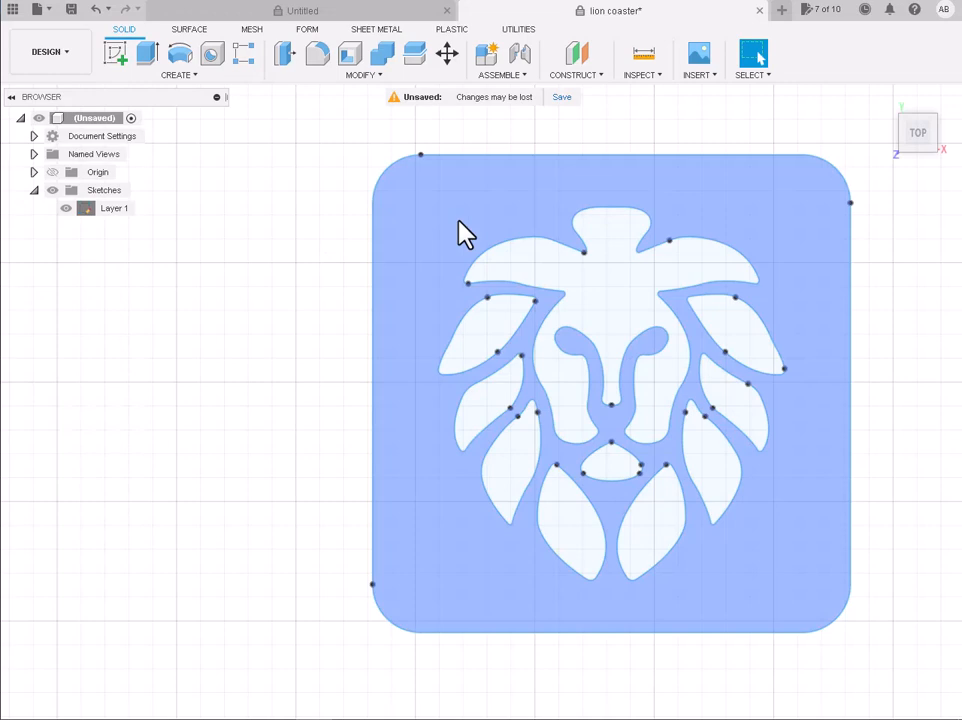
In Fusion 360, extrude the rounded square profile surrounding the lion cutouts by 1 cm to one side as a new body
click(459, 232)
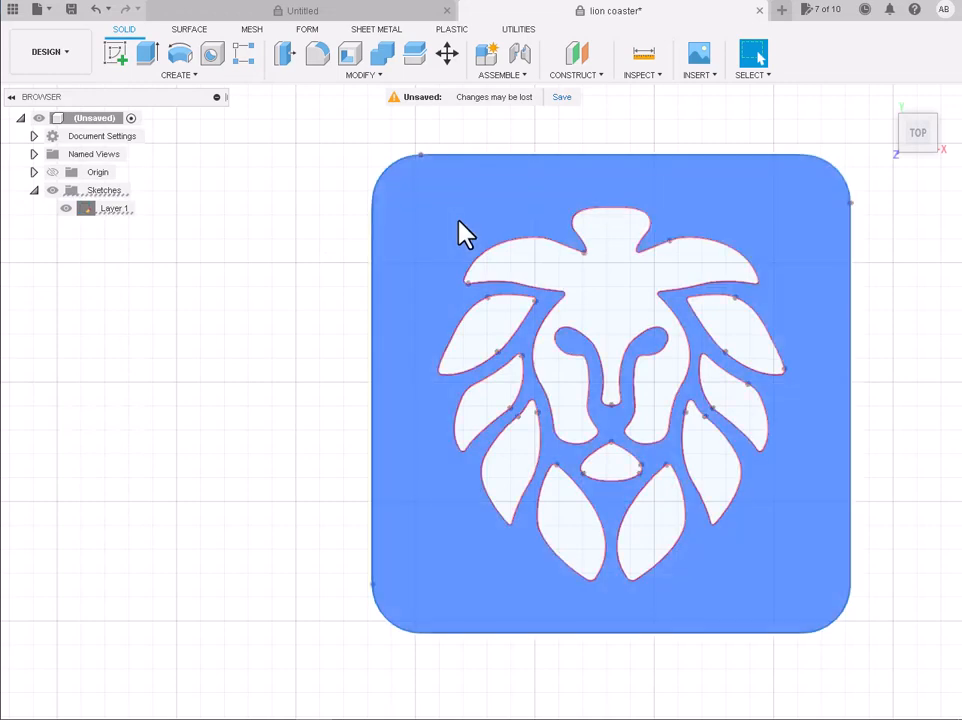
click(150, 57)
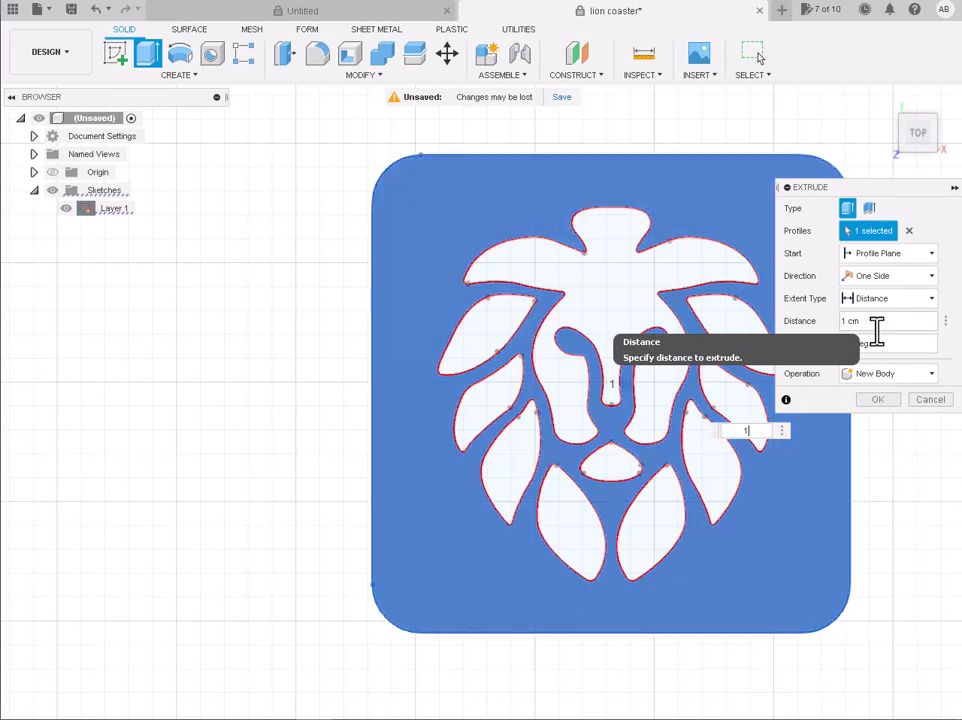
click(877, 399)
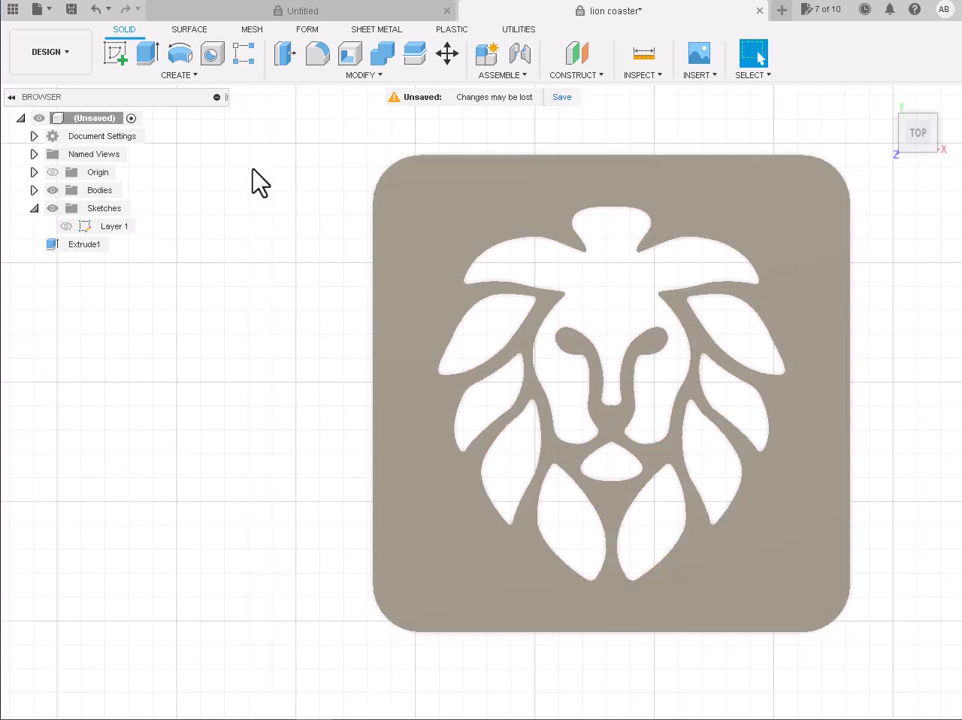
click(915, 1)
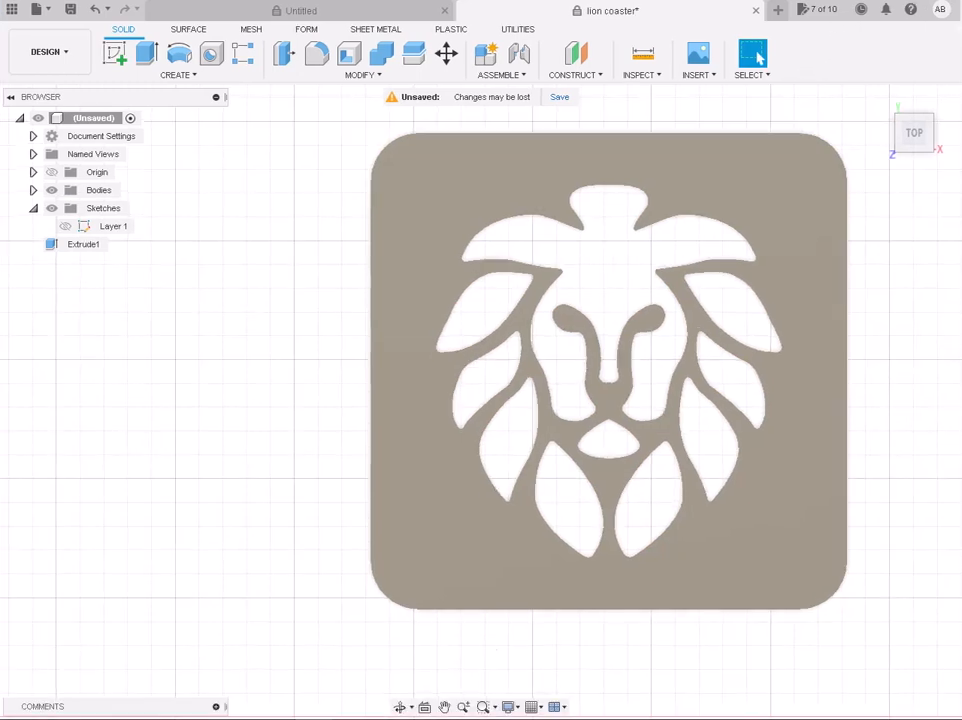
click(399, 707)
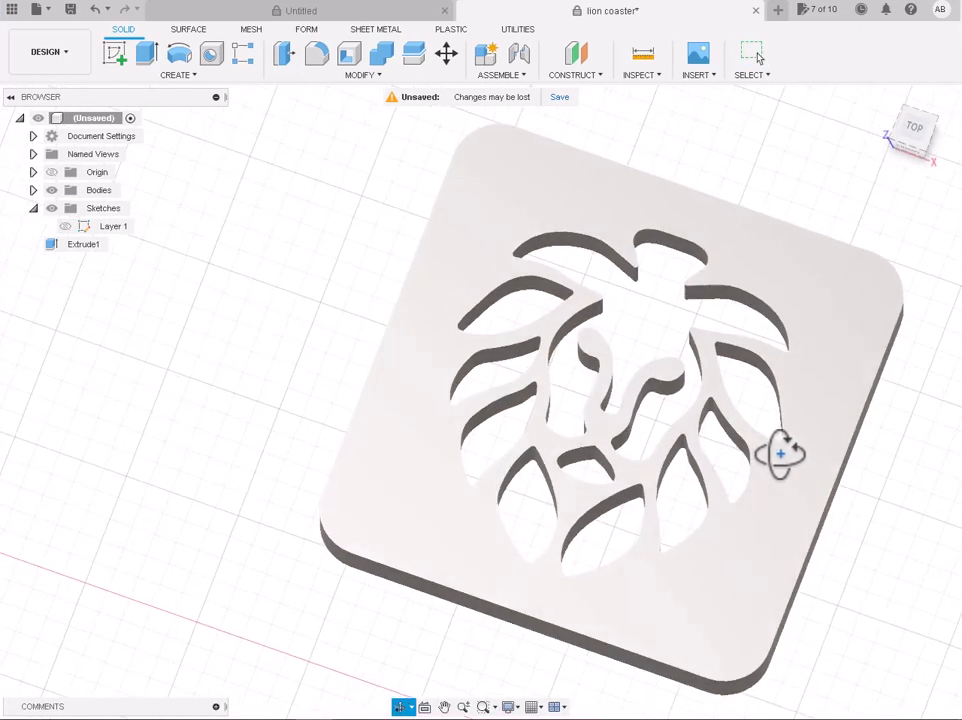